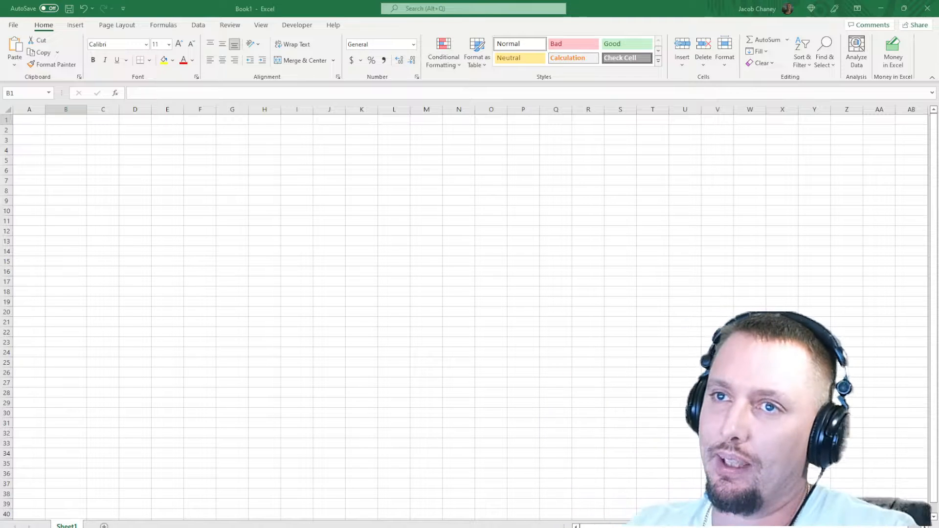
Step: Import the fantasydata.com NFL fantasy page from the web as a connection-only query
left_click(202, 27)
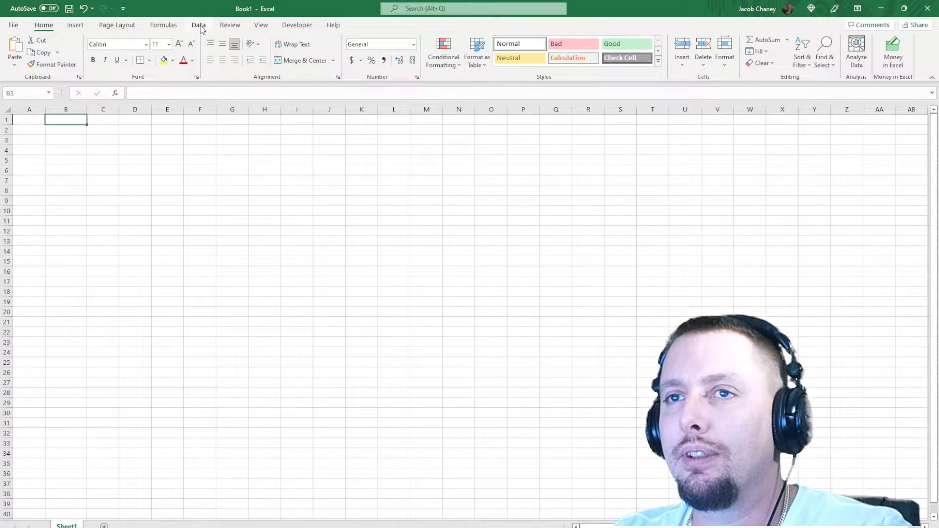
left_click(201, 25)
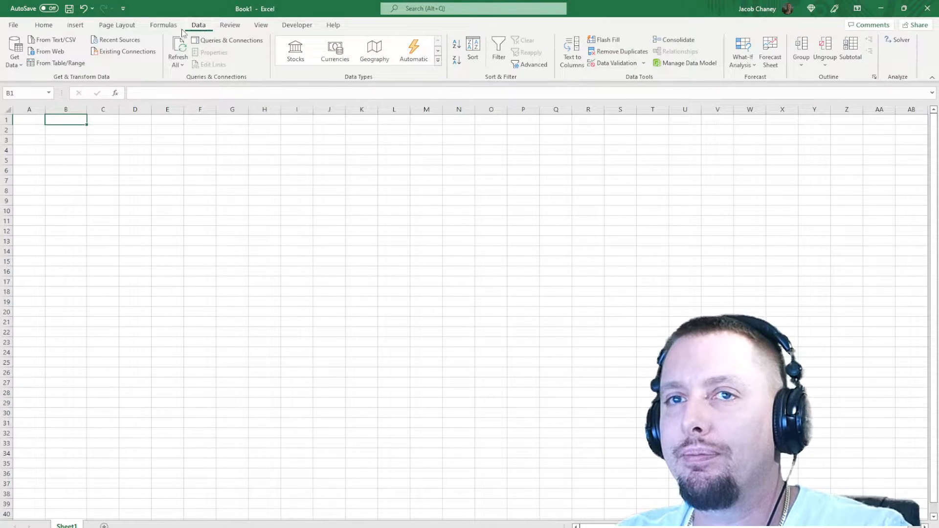
left_click(58, 50)
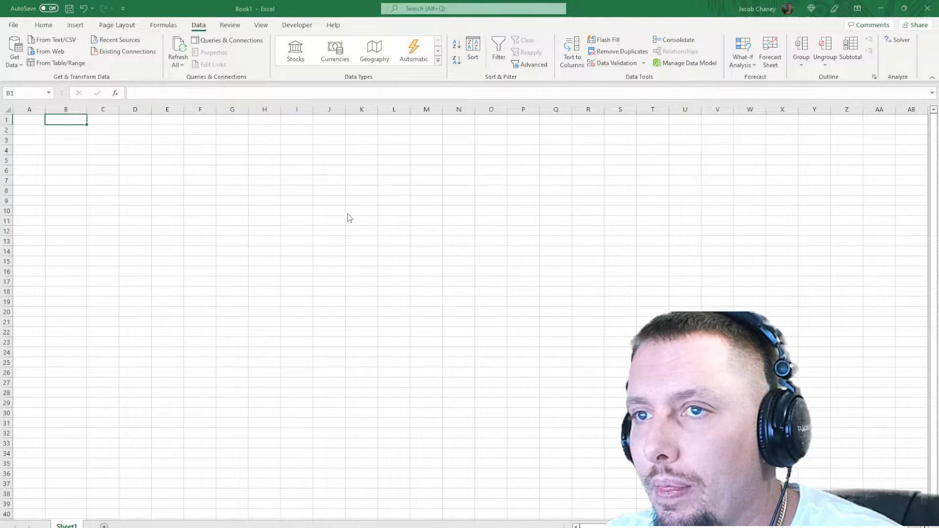
left_click(570, 437)
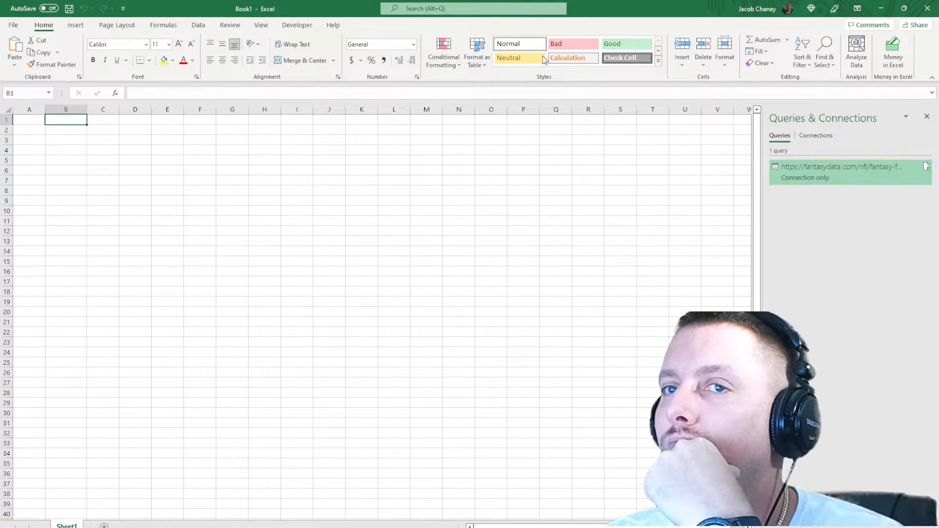
Step: Paste the copied player stats table at A1 and autofit the width of the Name column
left_click(37, 118)
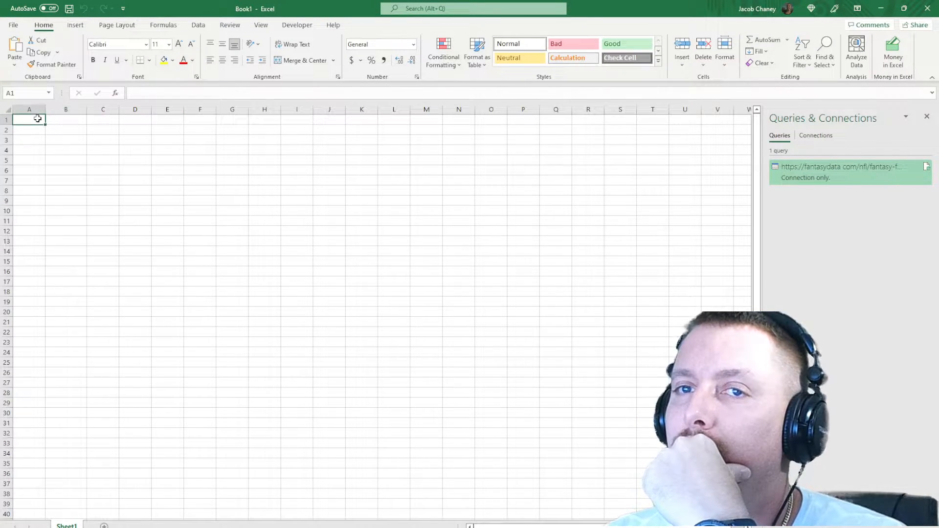
key("ctrl+v")
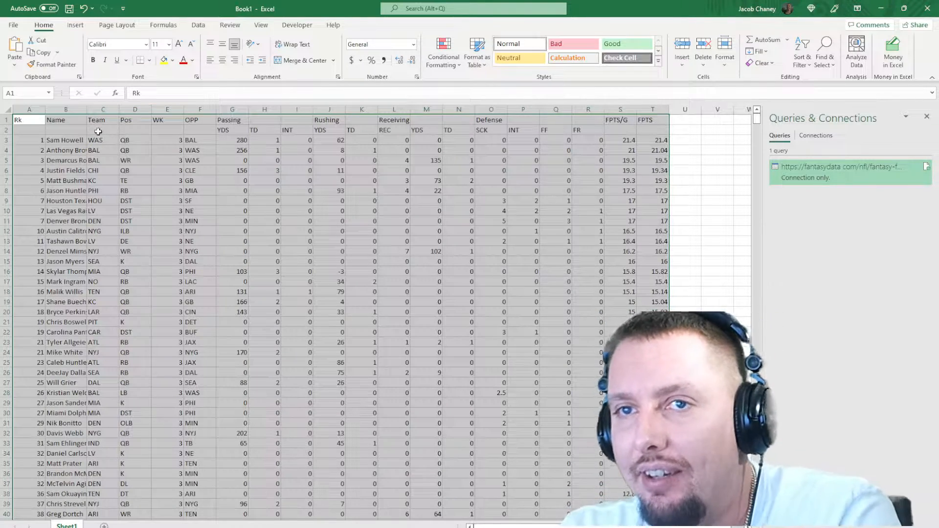
double_click(85, 112)
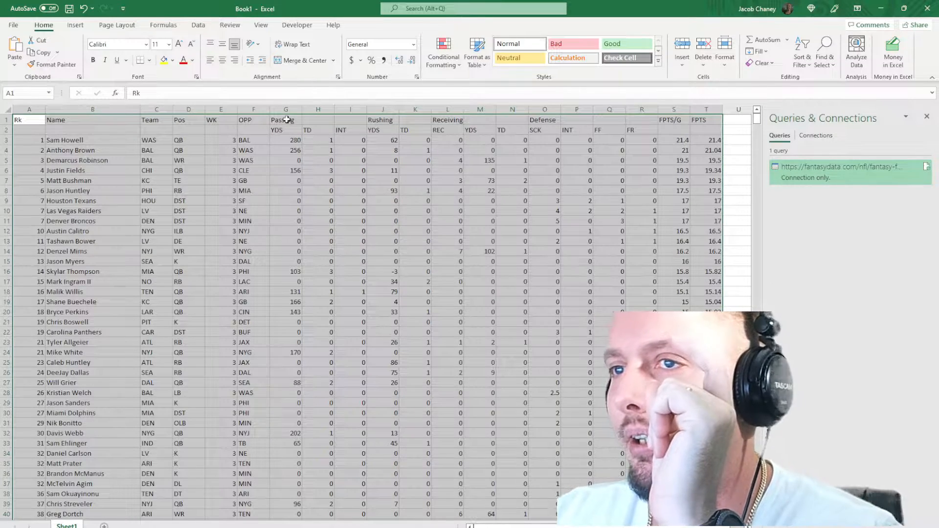
Step: Fill the Passing group header across G1:I1 so each passing column carries it
left_click(287, 120)
left_click(386, 120)
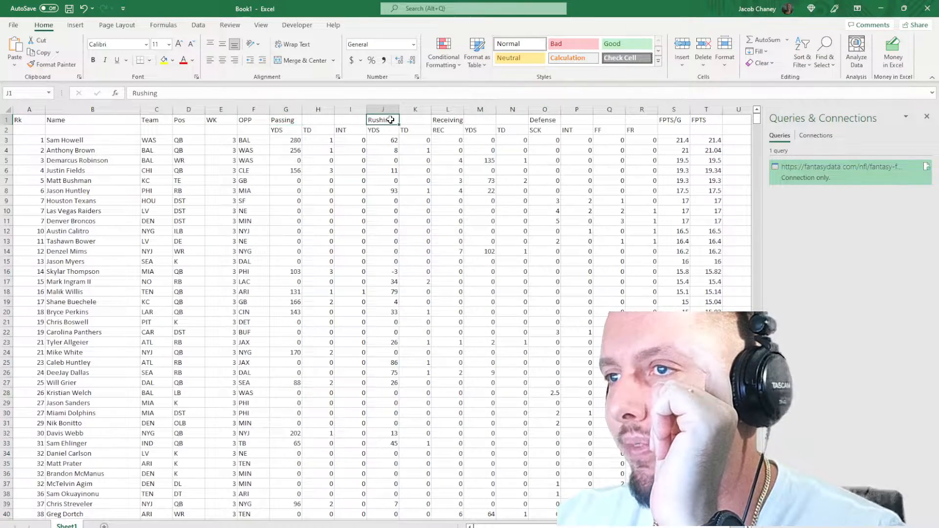
left_click(446, 120)
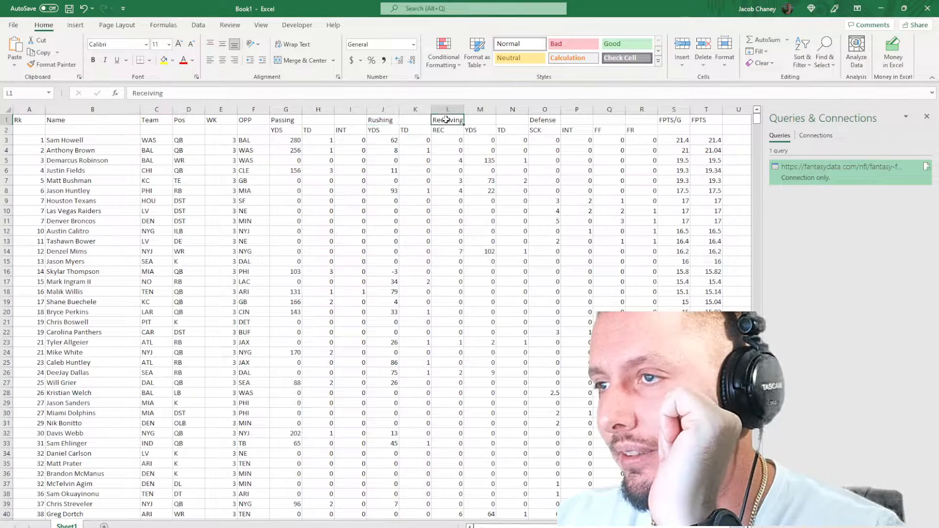
left_click(544, 120)
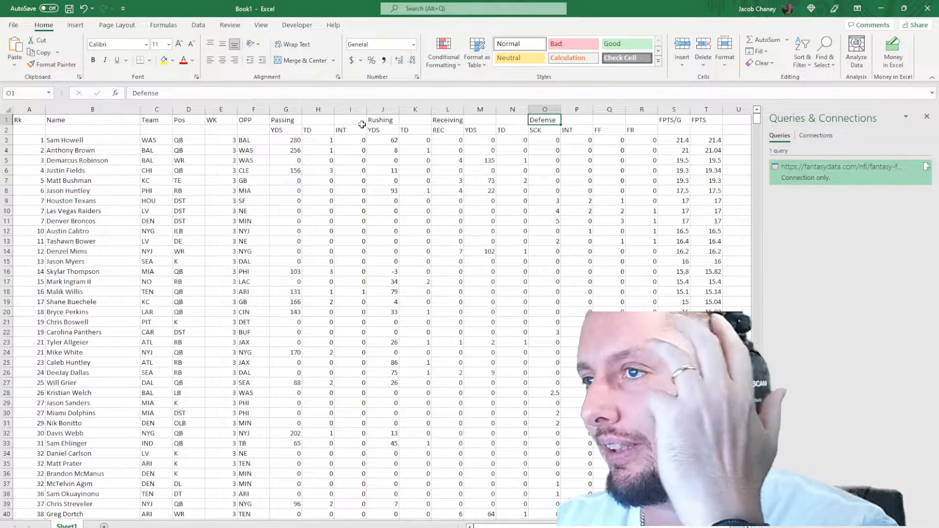
left_click(563, 131)
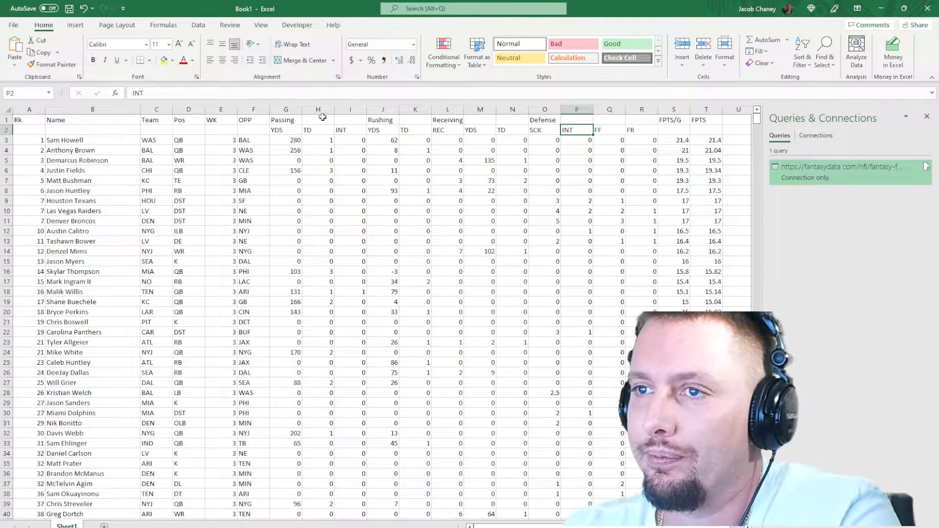
left_click_drag(288, 120, 350, 120)
left_click(224, 90)
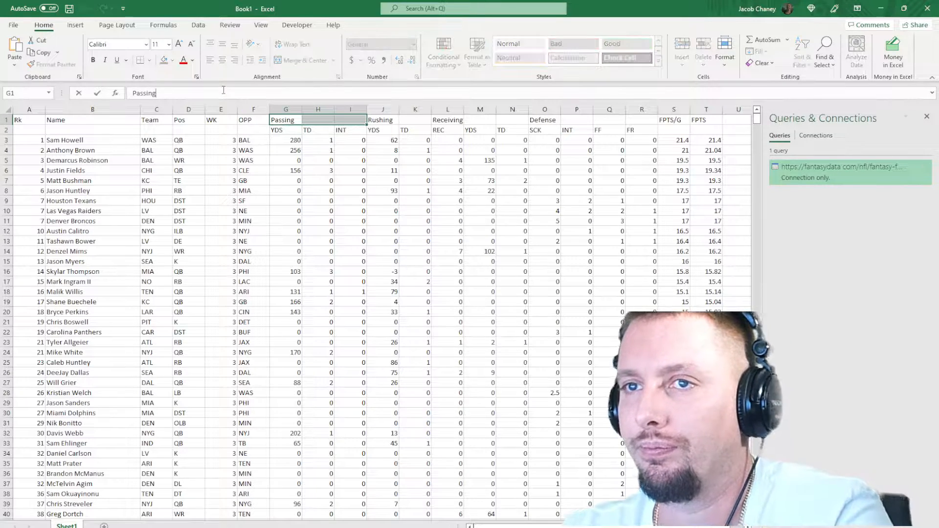
key("ctrl+Return")
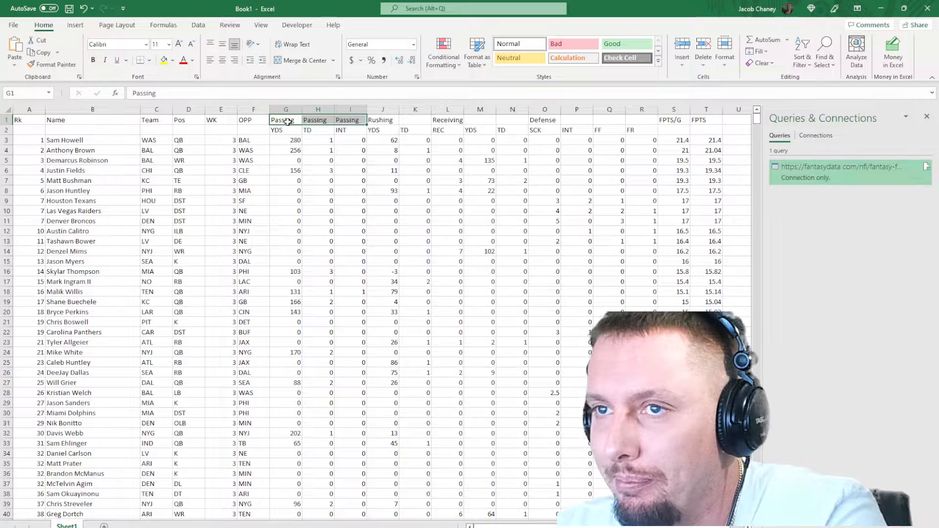
Step: Fill the Rushing header across J1:K1 and the Receiving header across L1:N1
left_click(388, 123)
left_click_drag(388, 122, 416, 122)
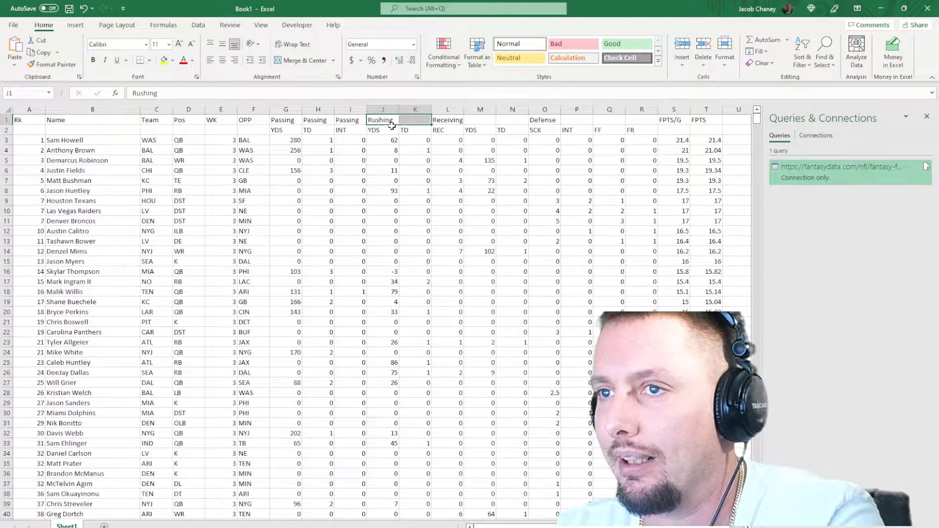
left_click(279, 91)
key("ctrl+Return")
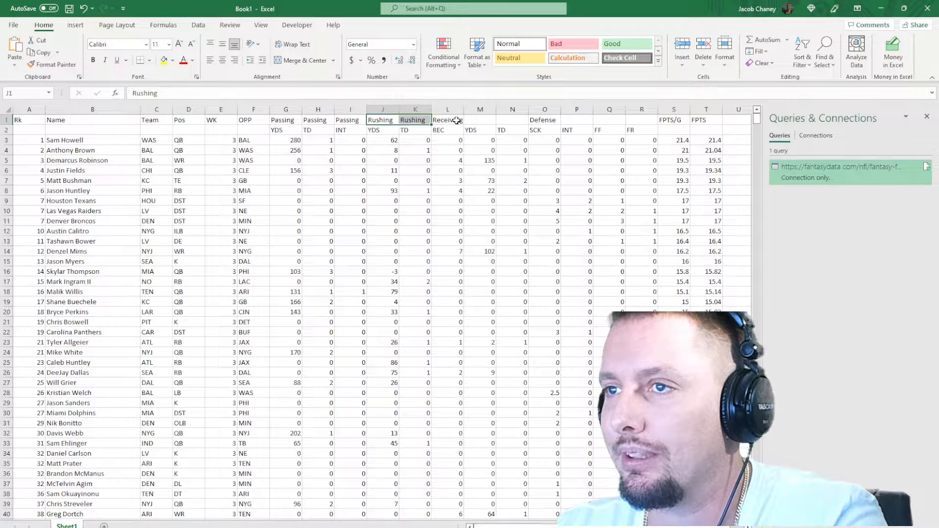
left_click_drag(456, 120, 506, 122)
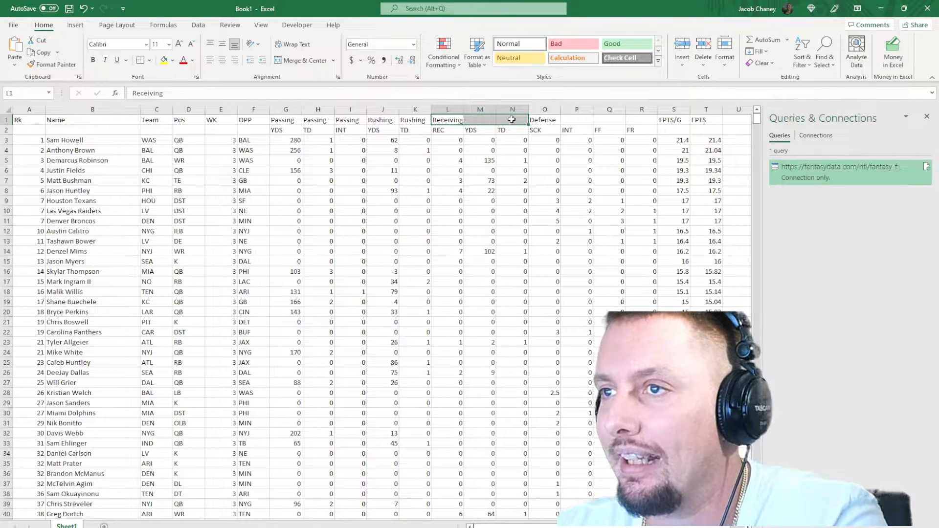
left_click(264, 93)
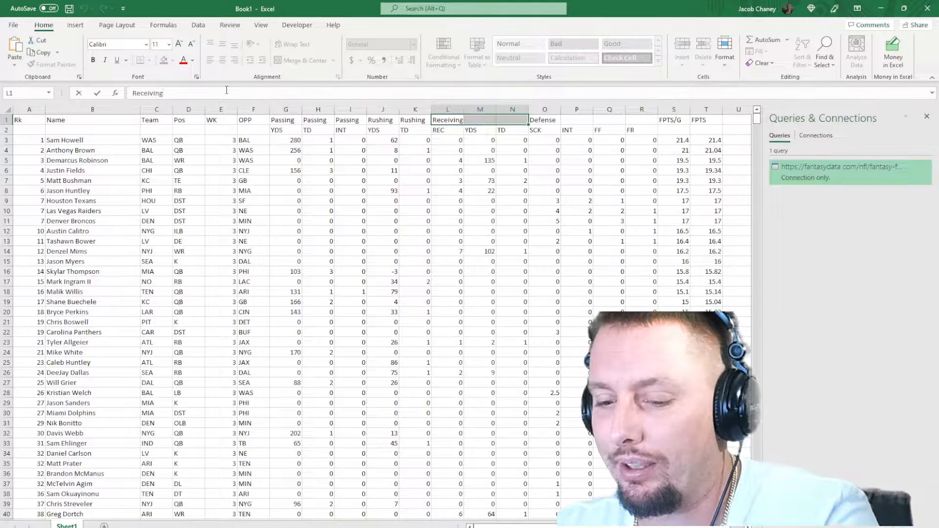
key("ctrl+Return")
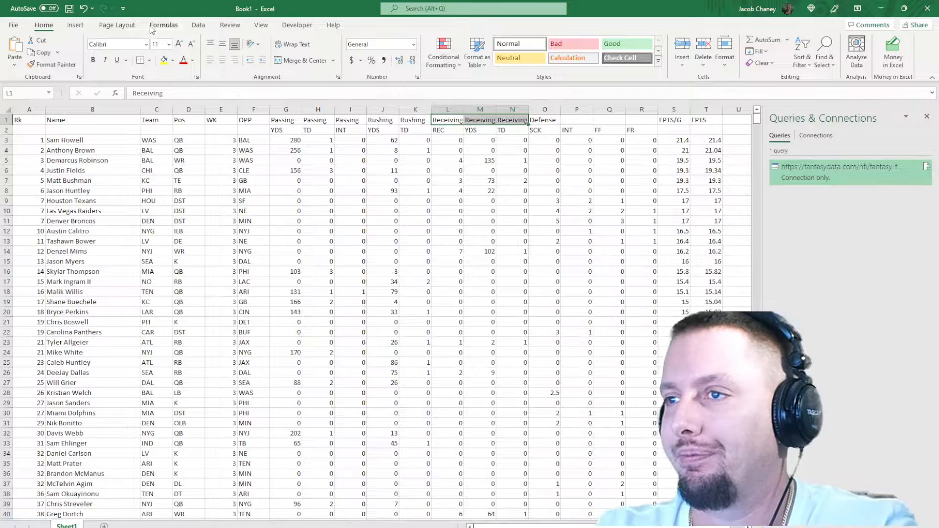
Step: Fill the Defense group header across O1:R1
left_click_drag(541, 120, 631, 123)
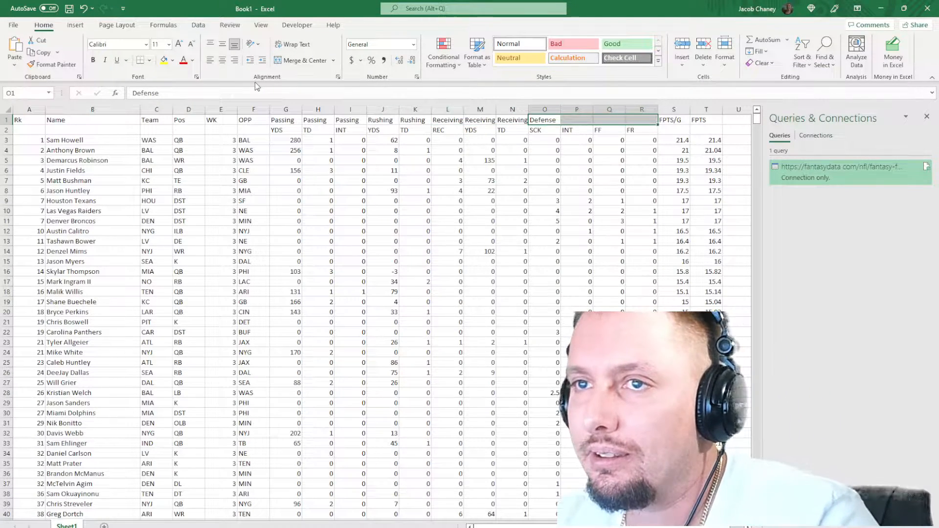
key("shift+Return")
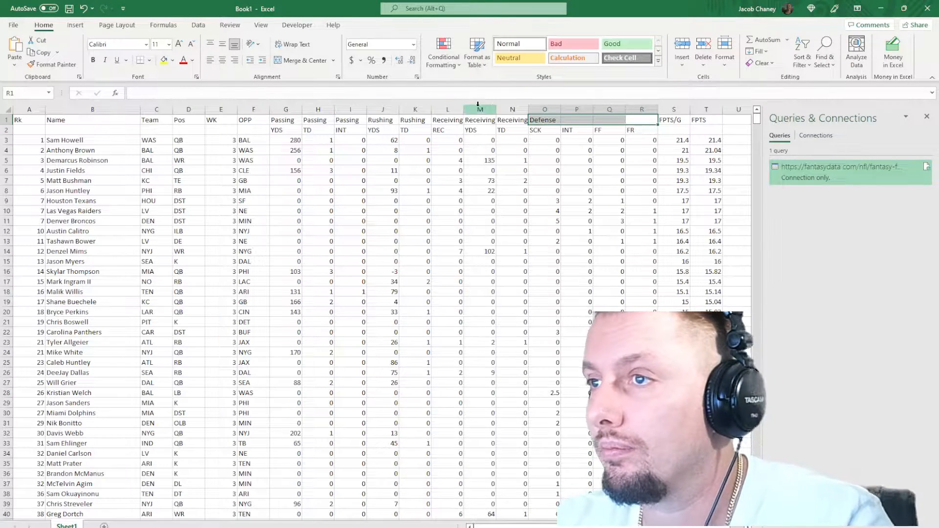
key("Return")
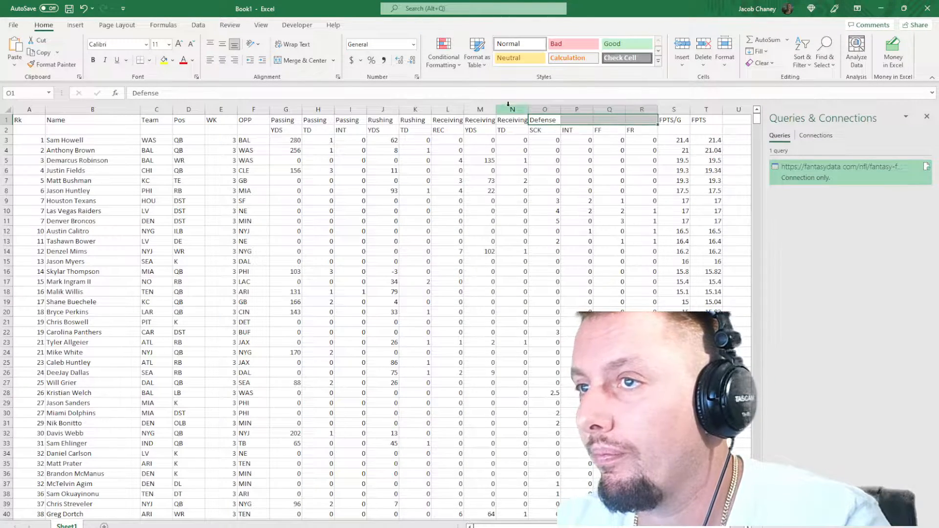
left_click(508, 93)
key("ctrl+Return")
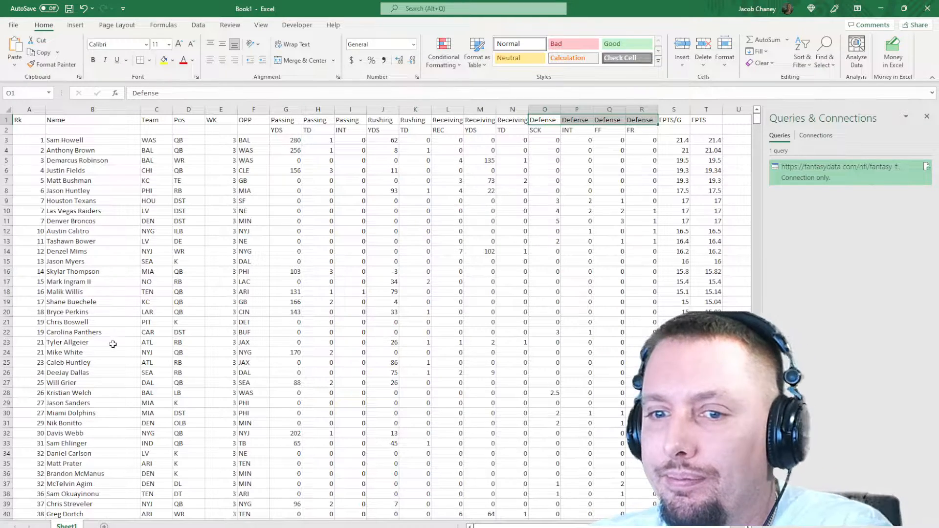
Step: Add a new sheet and enter the lookup labels Rushing in B2, TD in C2 and BAL in D1
left_click(103, 526)
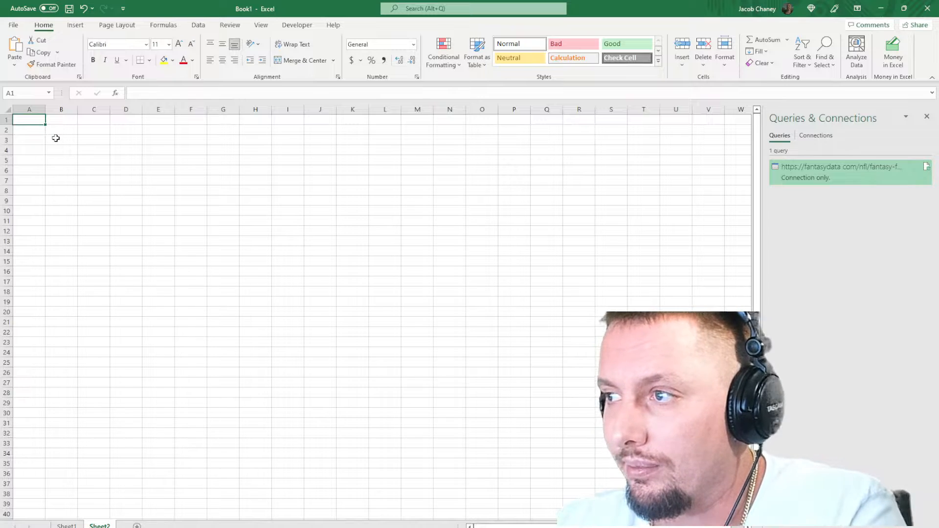
left_click(57, 130)
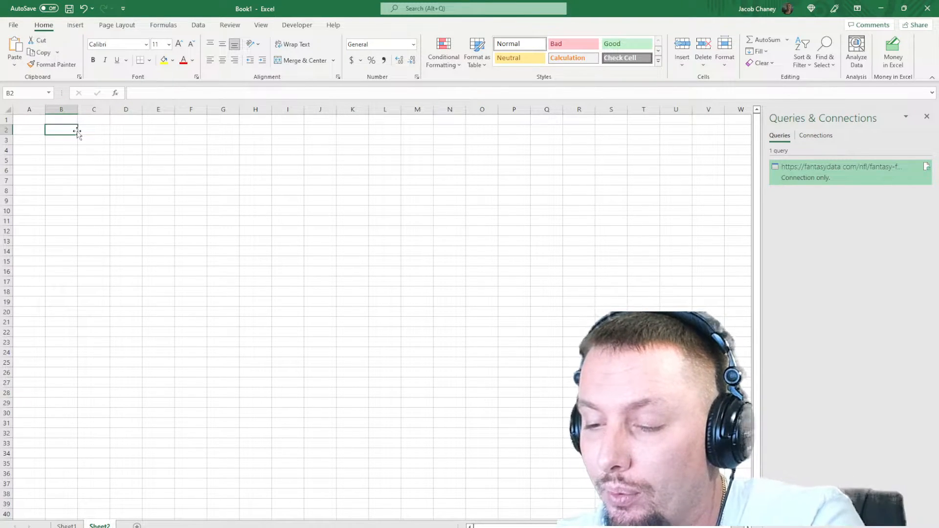
type("Rushing")
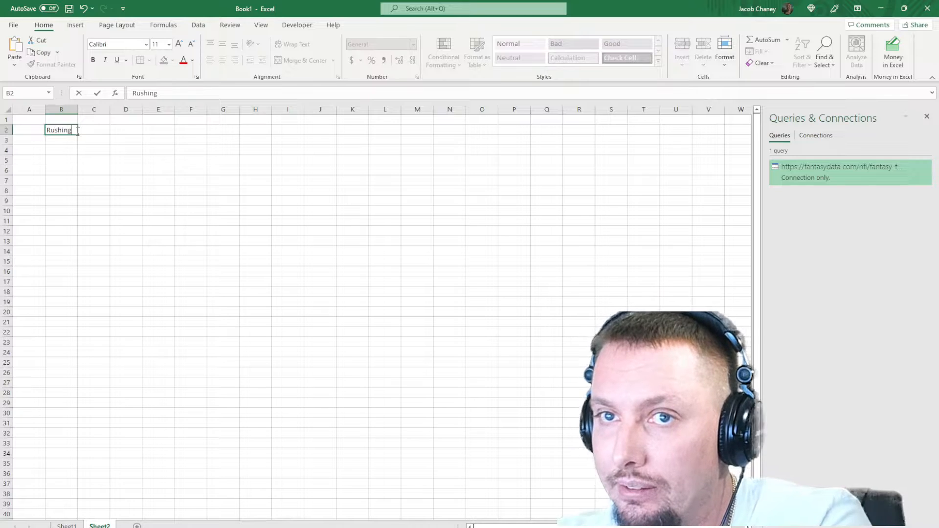
key("Tab")
type("T")
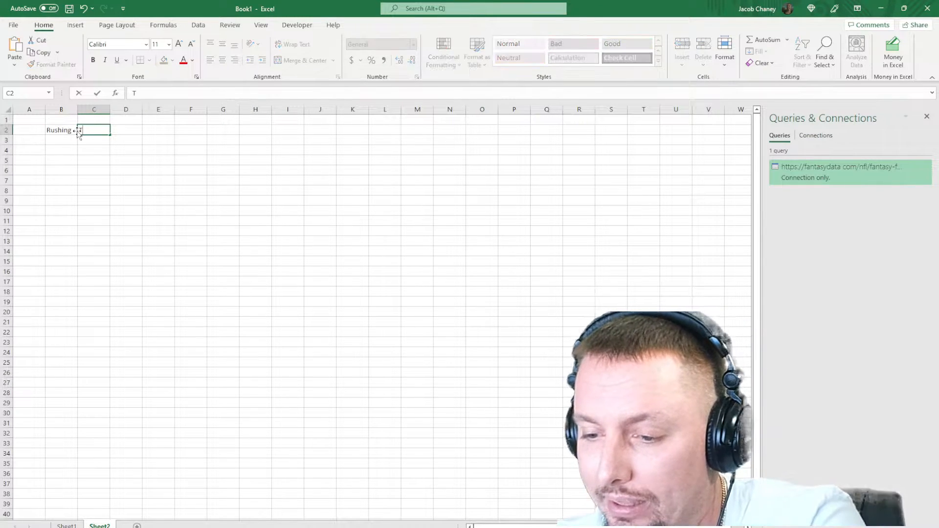
type("D")
key("Tab")
key("Up")
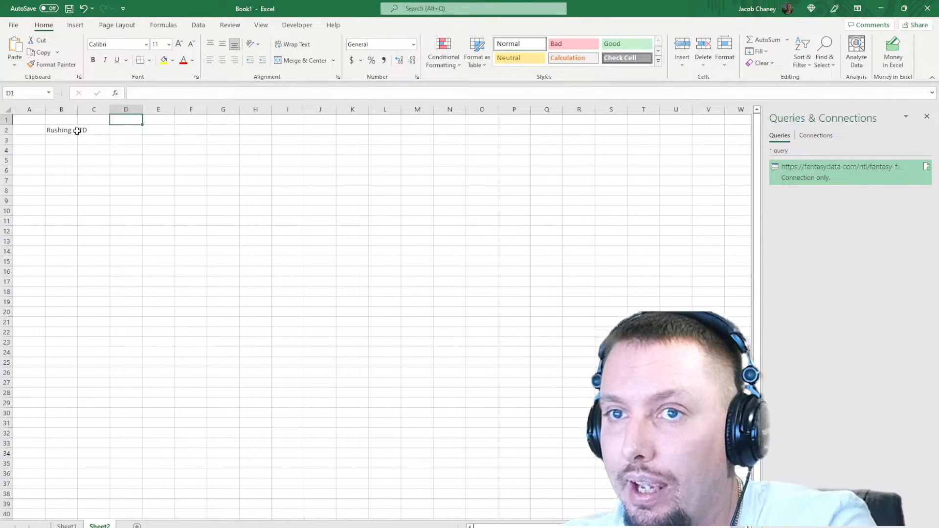
type("BA")
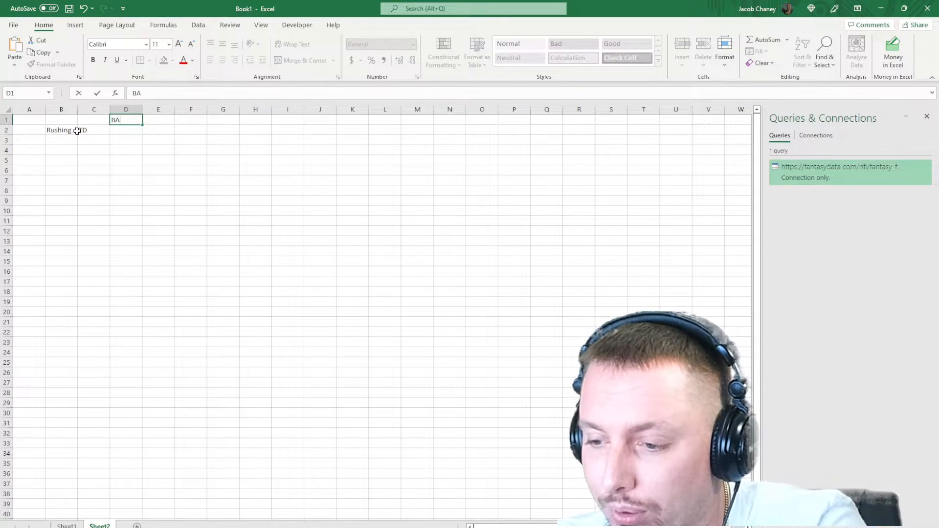
type("L")
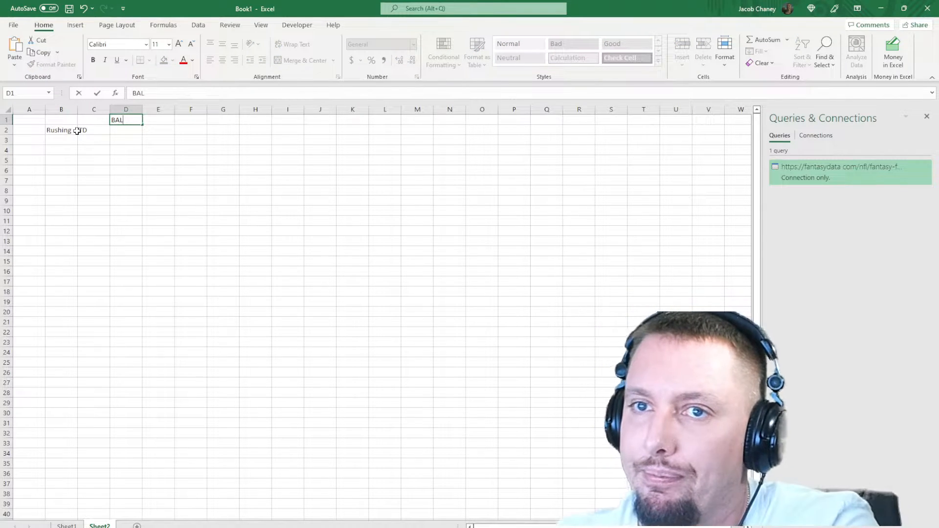
Step: Start an INDEX formula in D2 with the stats range G3:T1505 on Sheet1 as its array, using absolute references
left_click(119, 131)
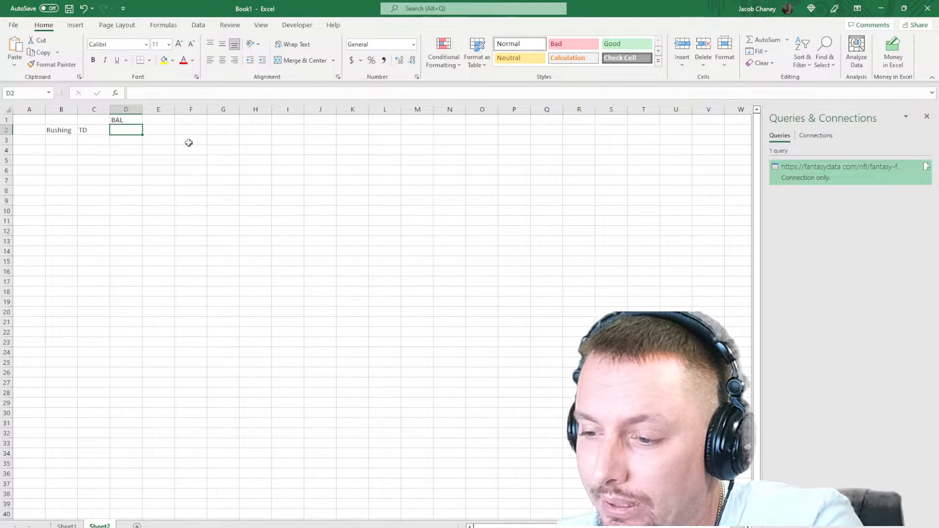
type("=INDEX")
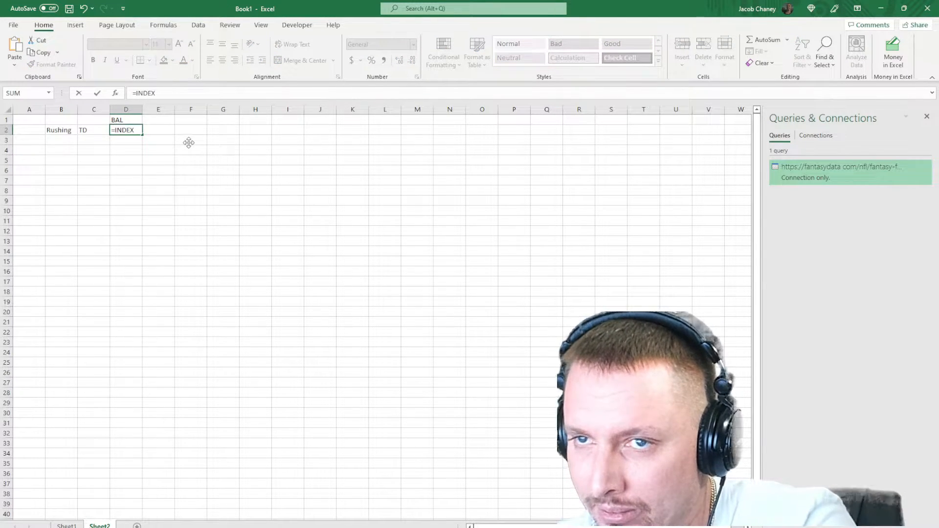
type("(")
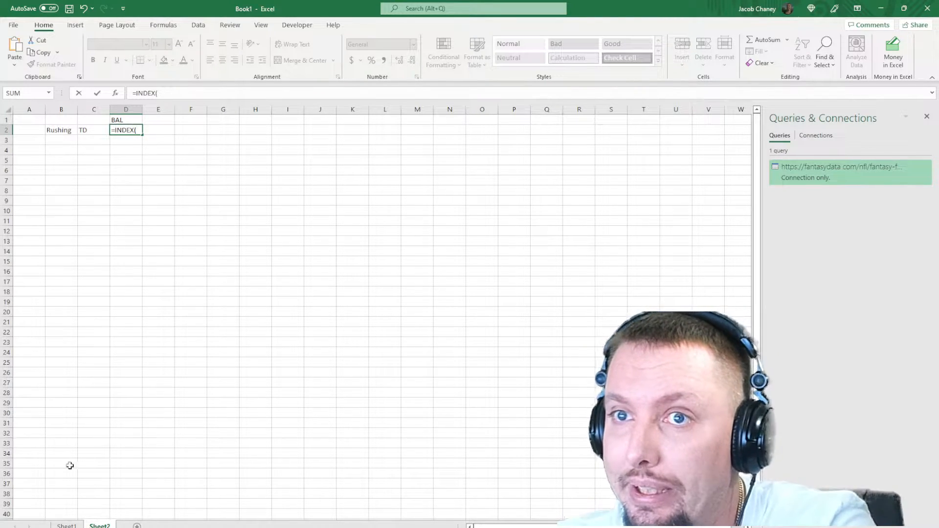
left_click(66, 525)
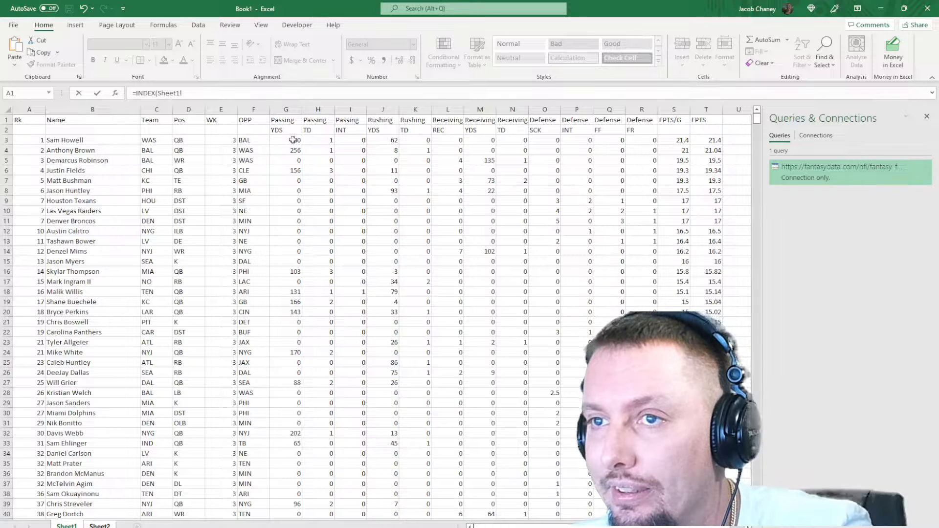
left_click_drag(293, 140, 707, 474)
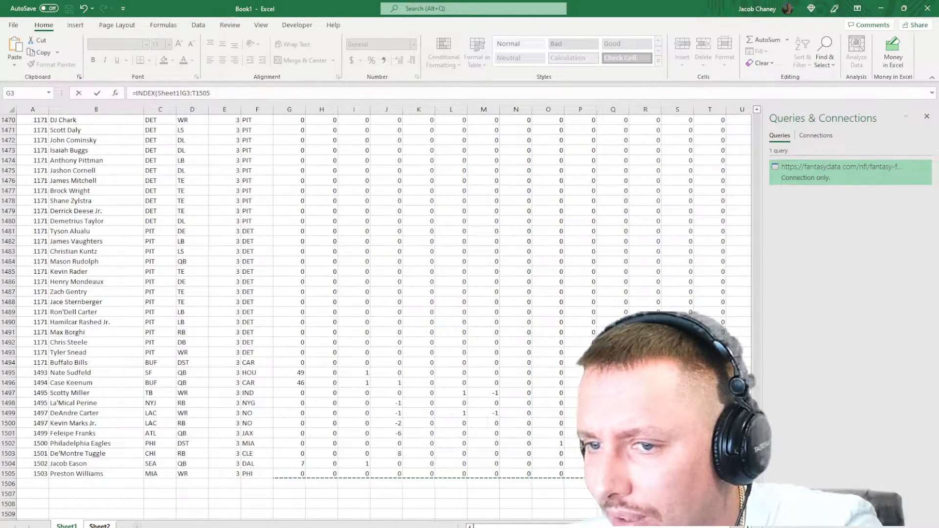
scroll(372, 314, "up", 20)
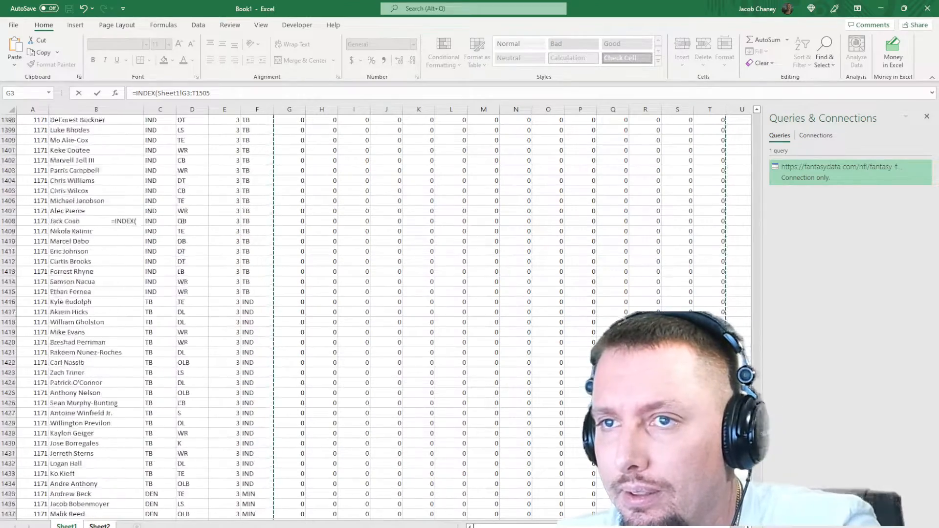
scroll(372, 313, "up", 20)
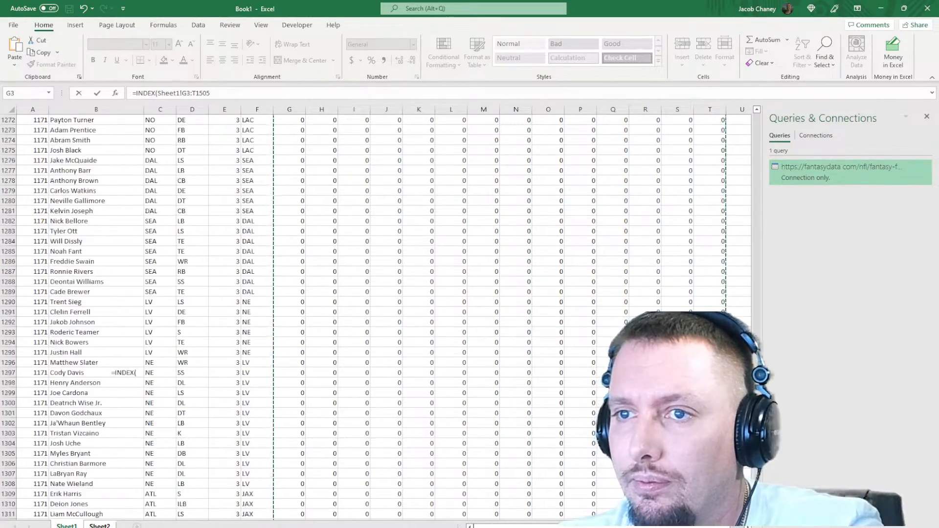
scroll(372, 313, "up", 7)
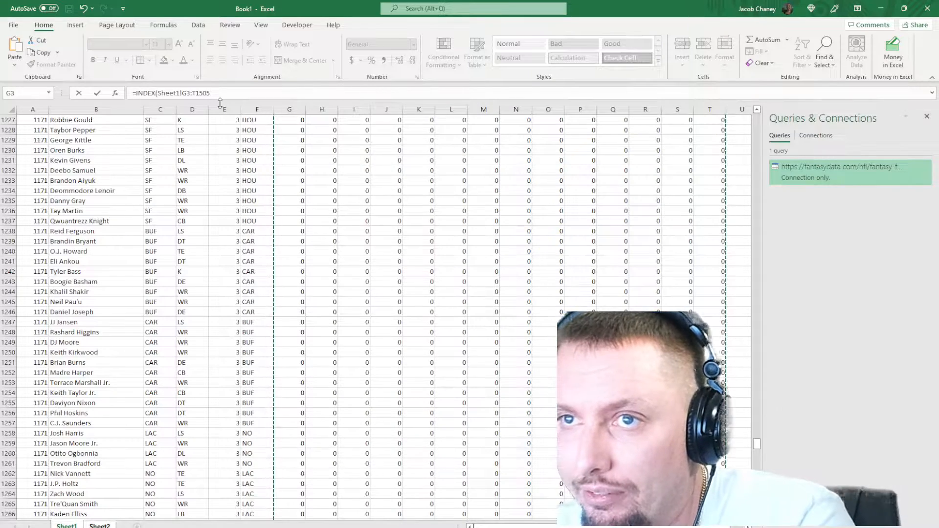
key("F4")
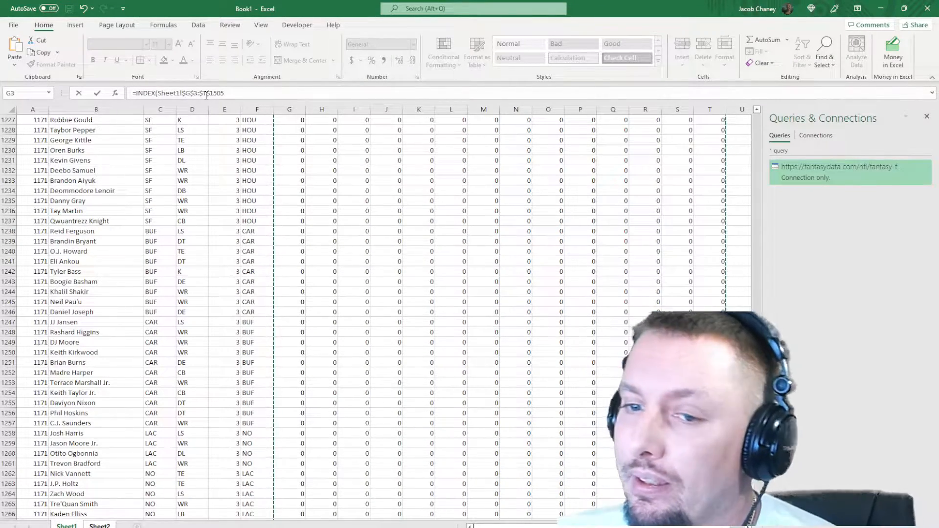
Step: Back on Sheet2, correct the INDEX array to Sheet1 and lock it as $G$3:$T$1505
left_click(100, 525)
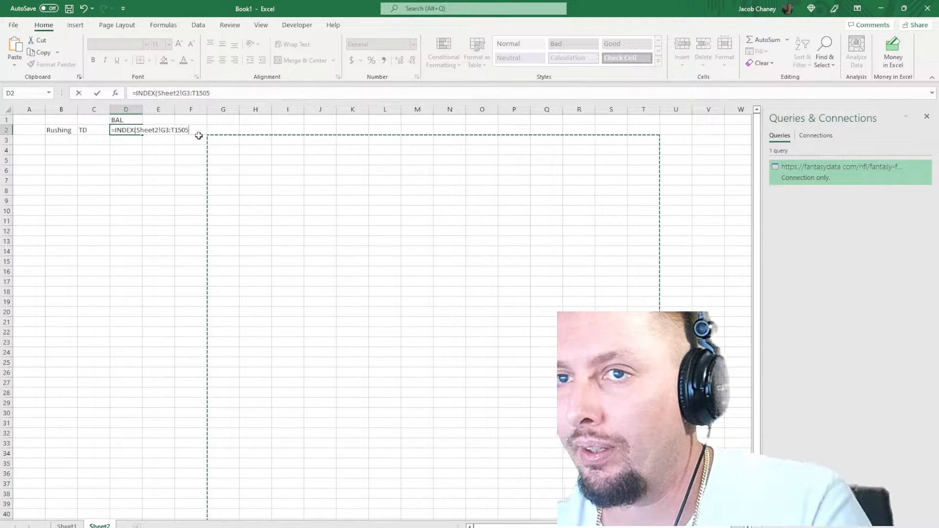
left_click(186, 93)
key("BackSpace")
type("1")
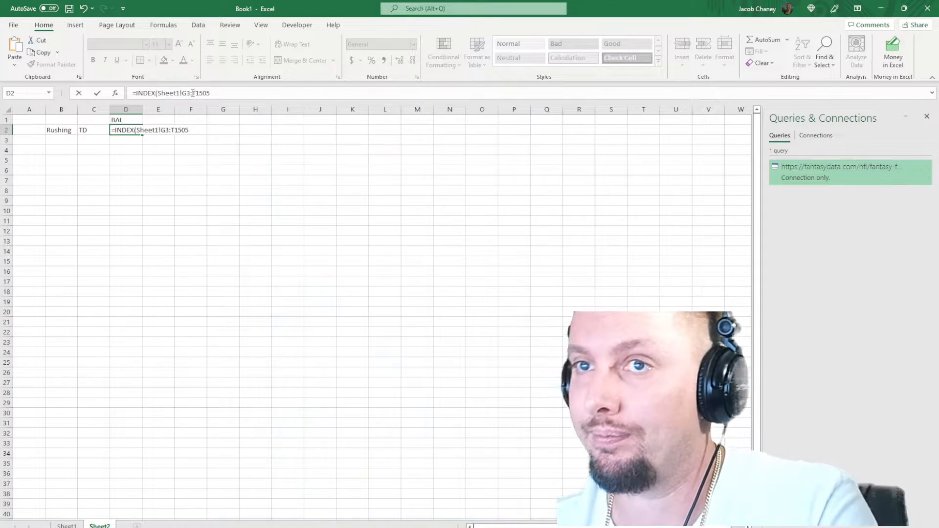
left_click(210, 93)
key("F4")
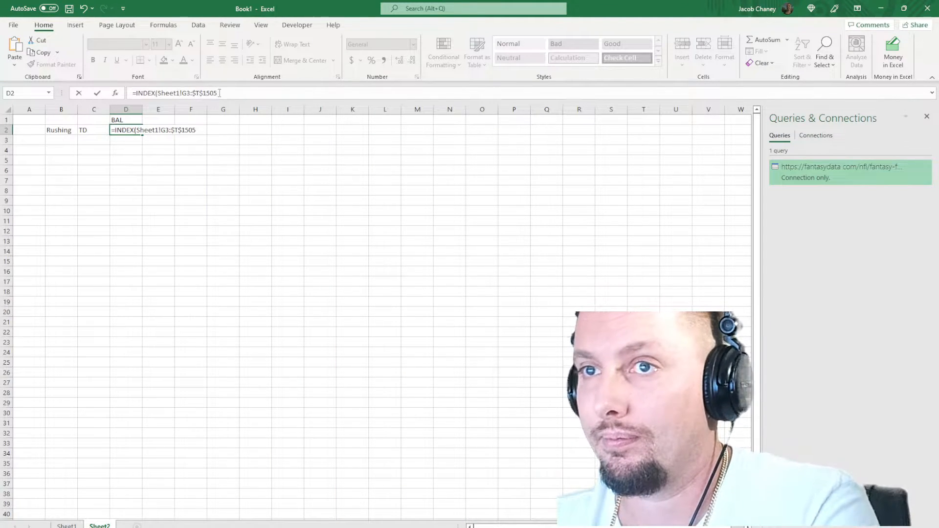
left_click(187, 93)
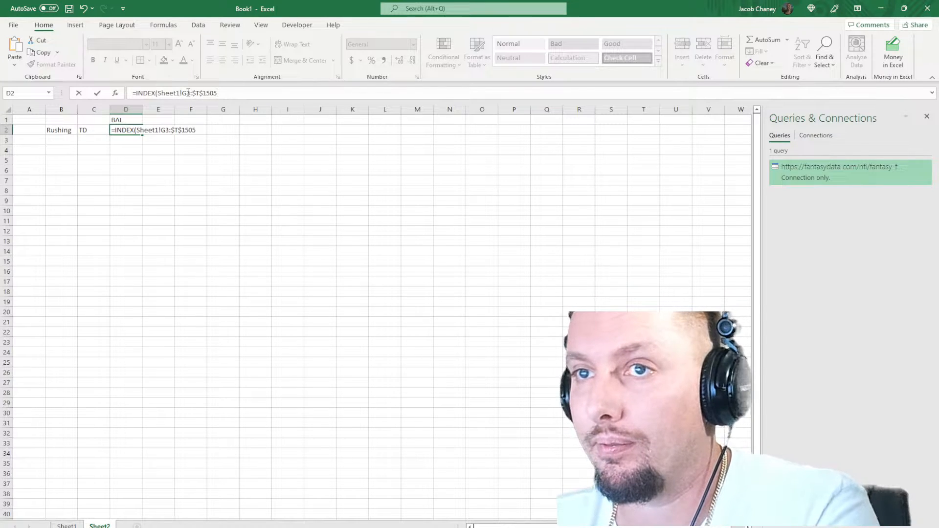
key("F4")
left_click(234, 94)
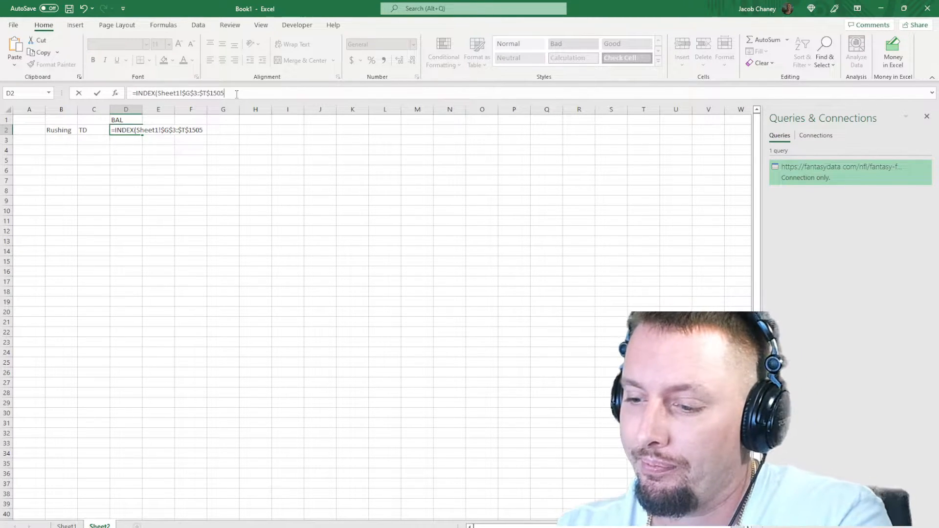
Step: Add a MATCH function as the INDEX row argument, looking up the team in D1 with only its row locked as D$1
type(",")
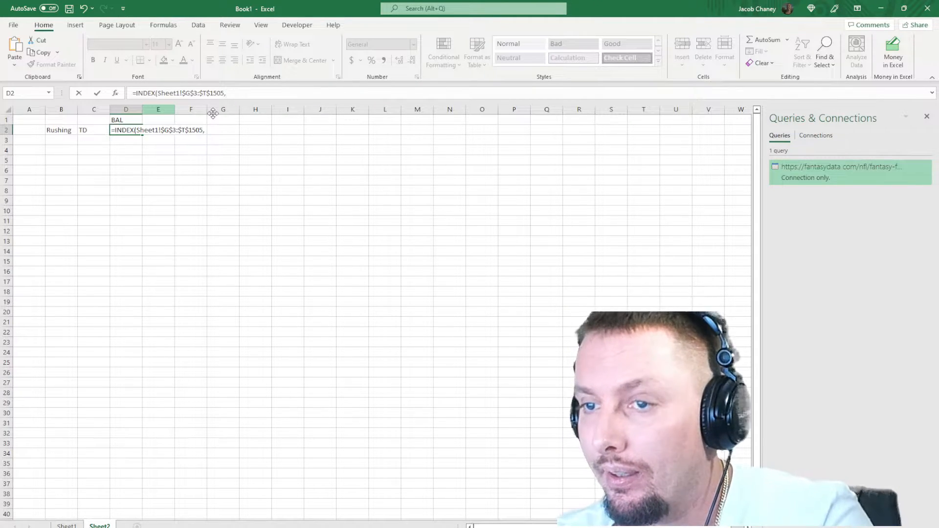
type("MATCH")
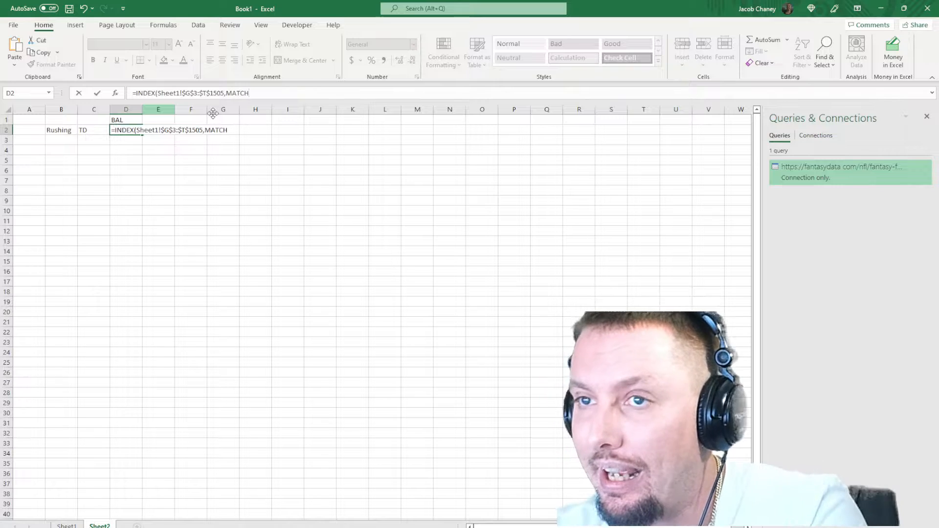
type("(")
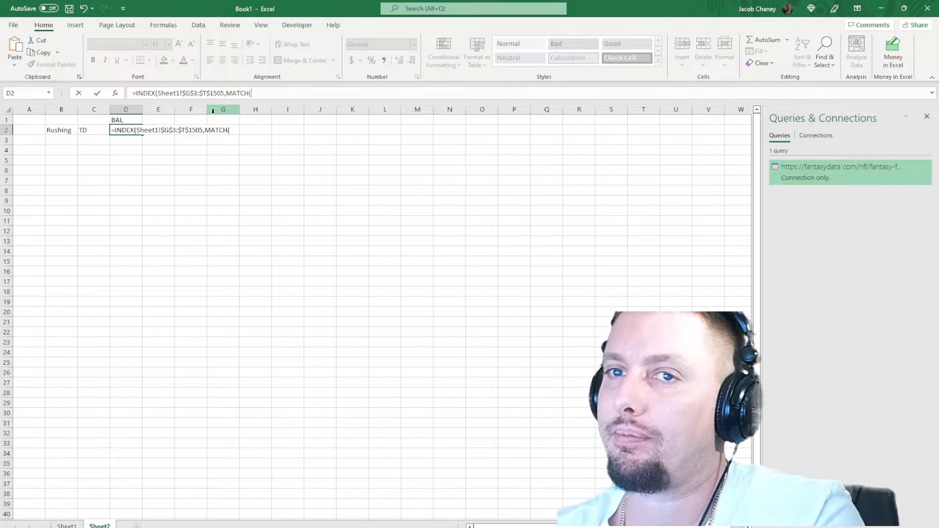
left_click(125, 120)
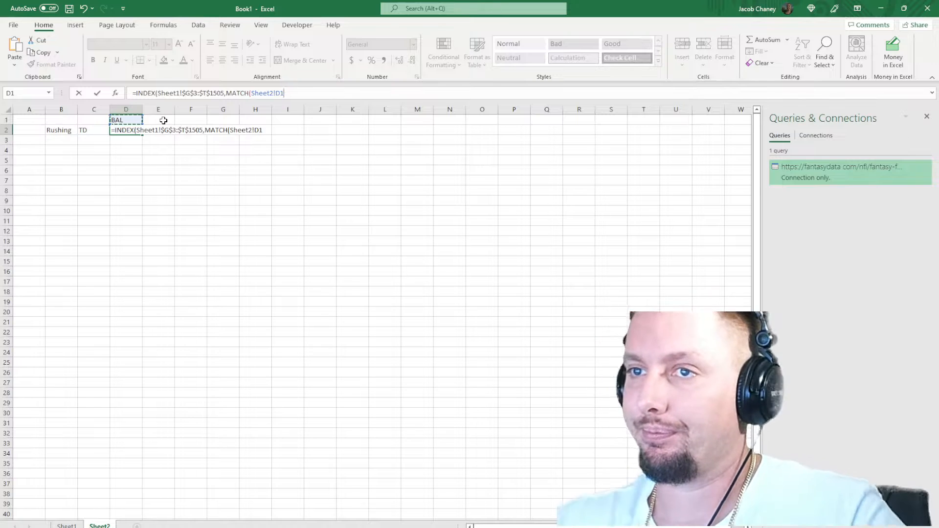
key("F4")
key("F4")
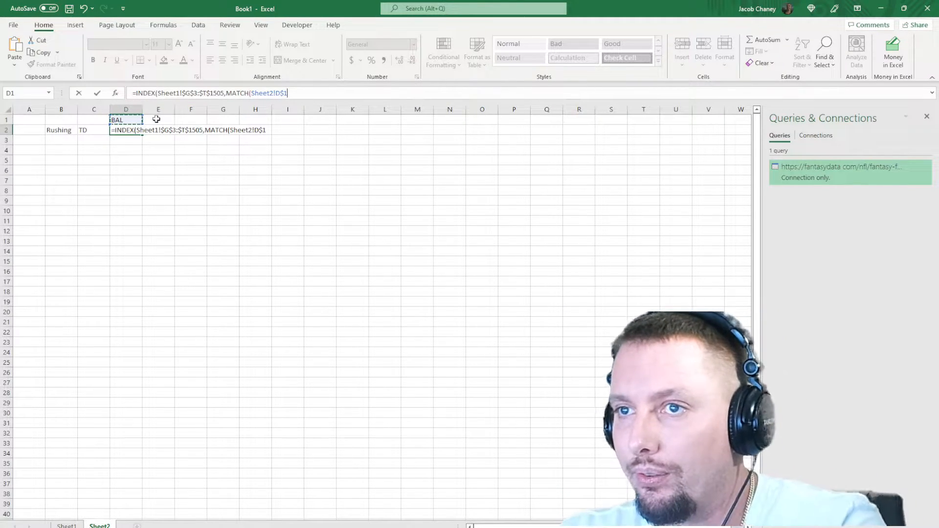
type(",")
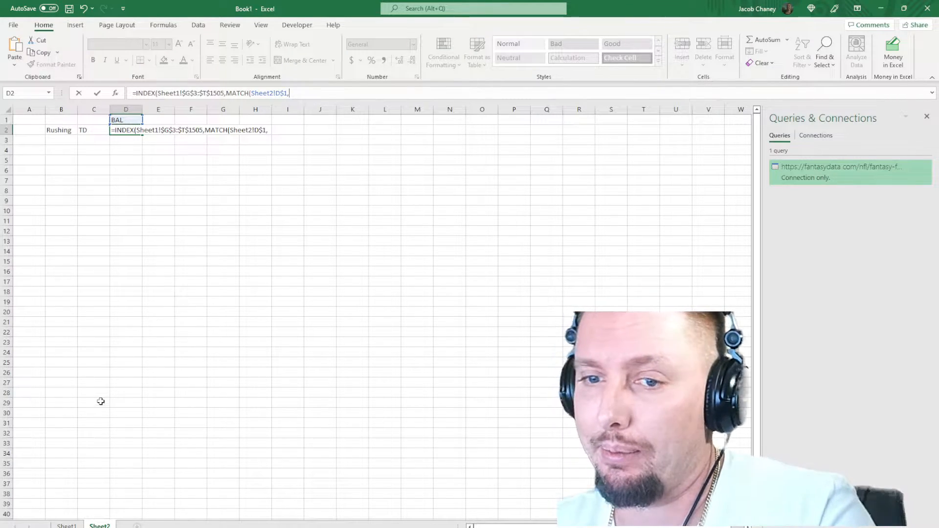
Step: Set the MATCH lookup array to the Team column range C3:C1505 on Sheet1
left_click(67, 526)
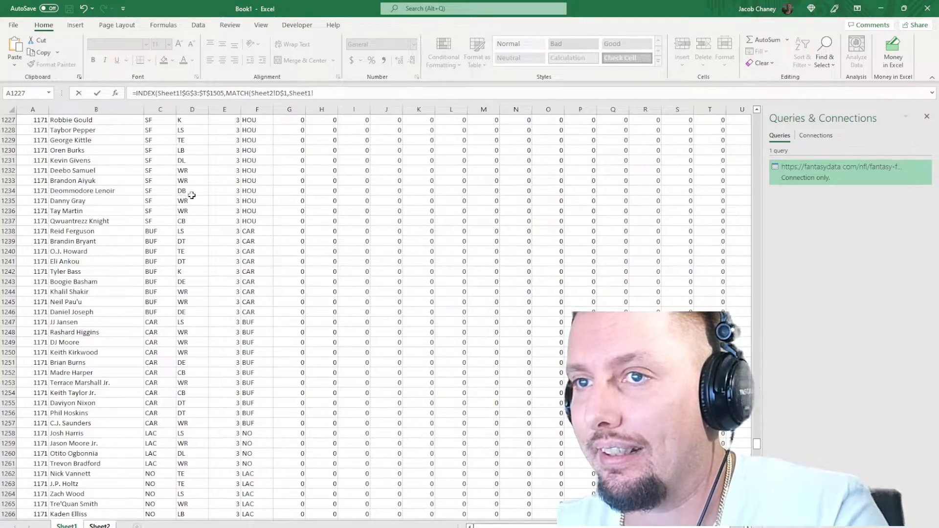
scroll(205, 195, "up", 20)
scroll(205, 193, "up", 20)
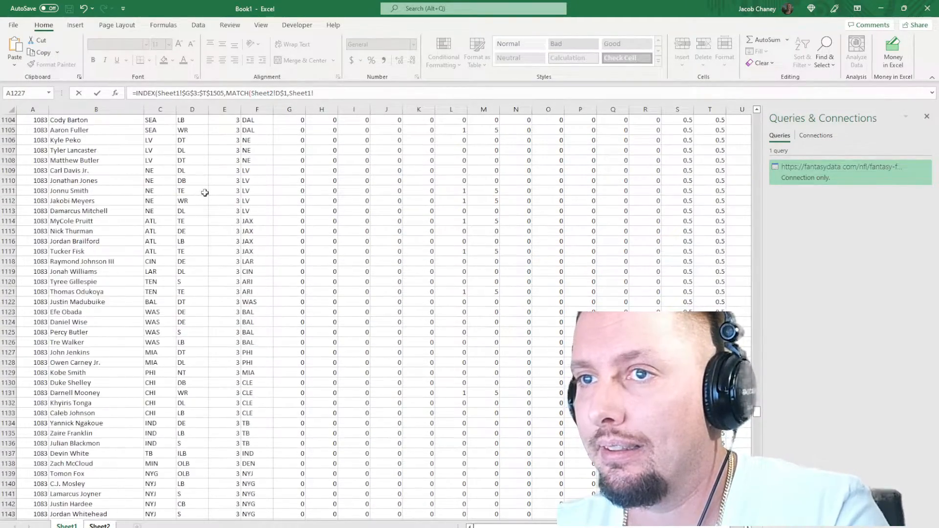
scroll(206, 193, "up", 20)
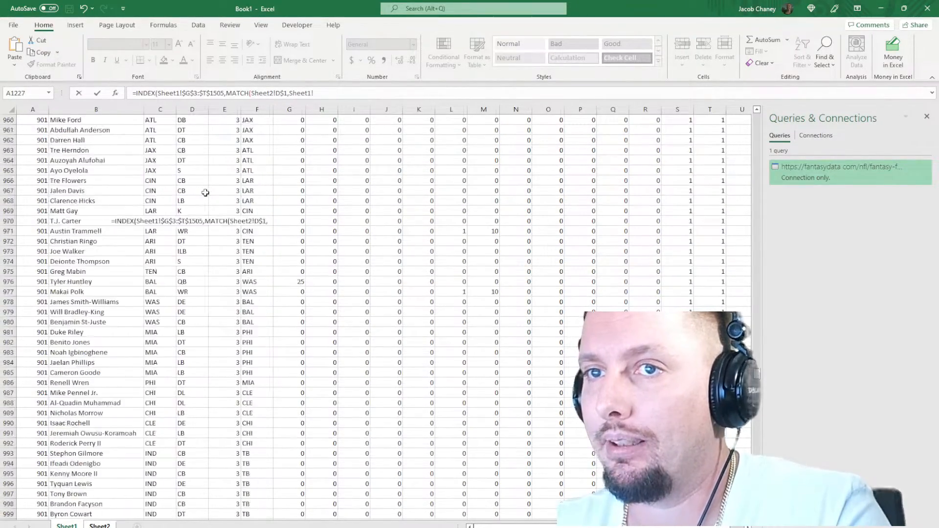
scroll(206, 193, "up", 20)
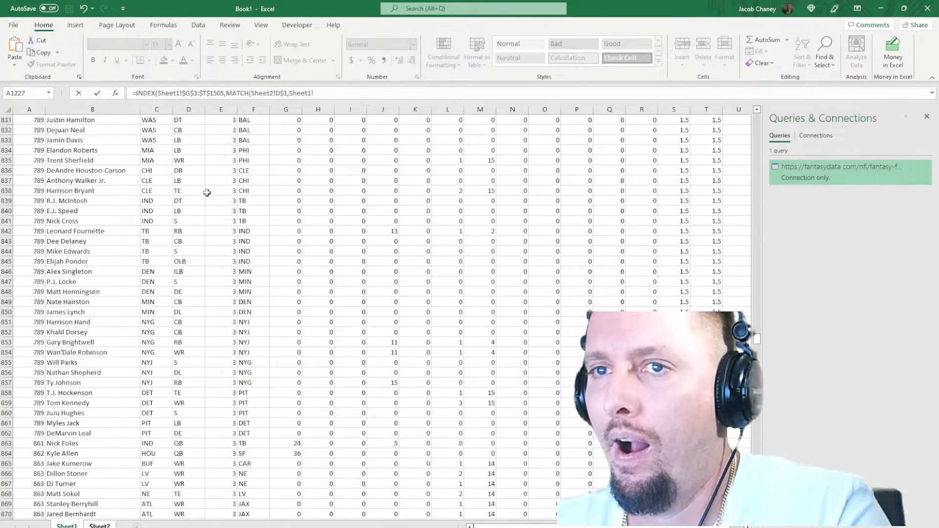
scroll(204, 193, "up", 20)
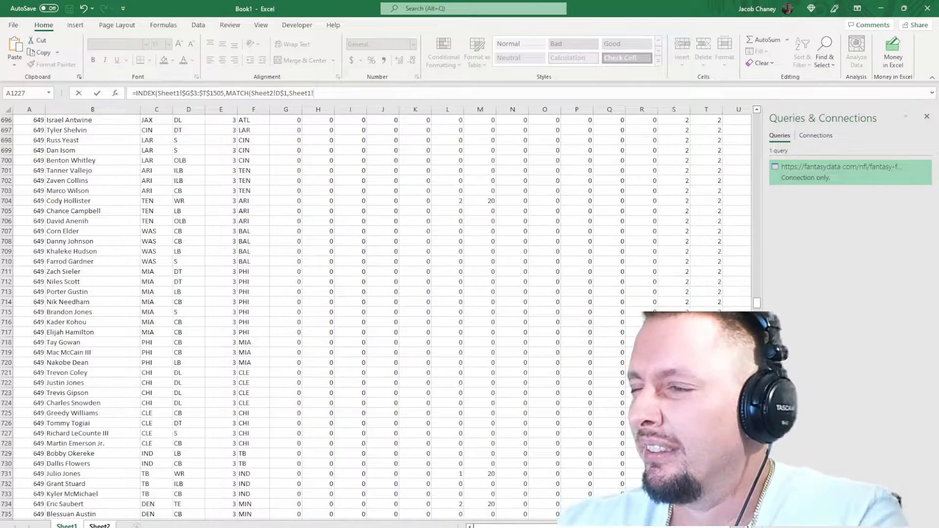
left_click_drag(757, 308, 757, 117)
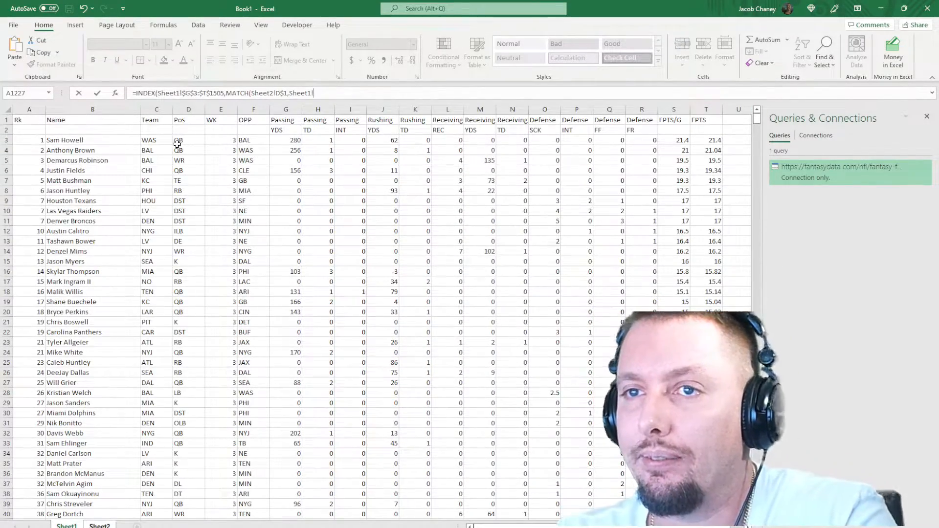
left_click(151, 141)
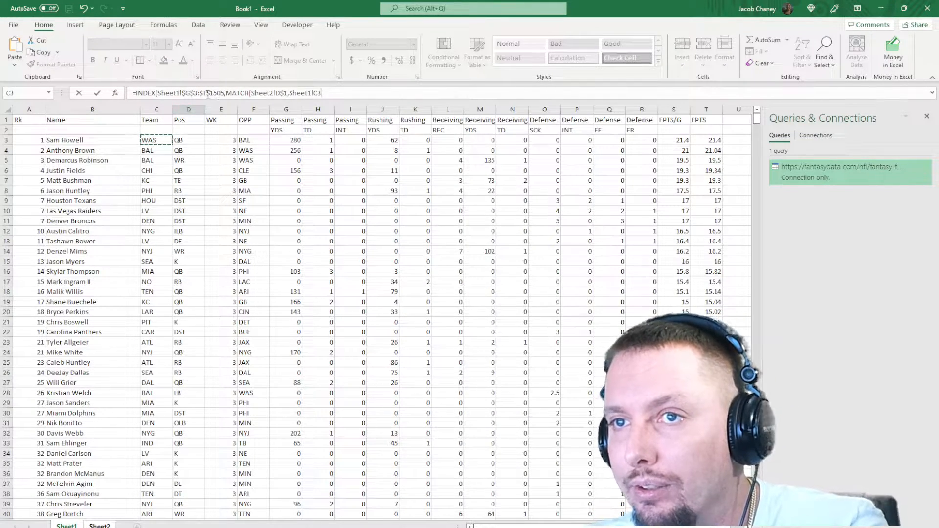
type(":C31")
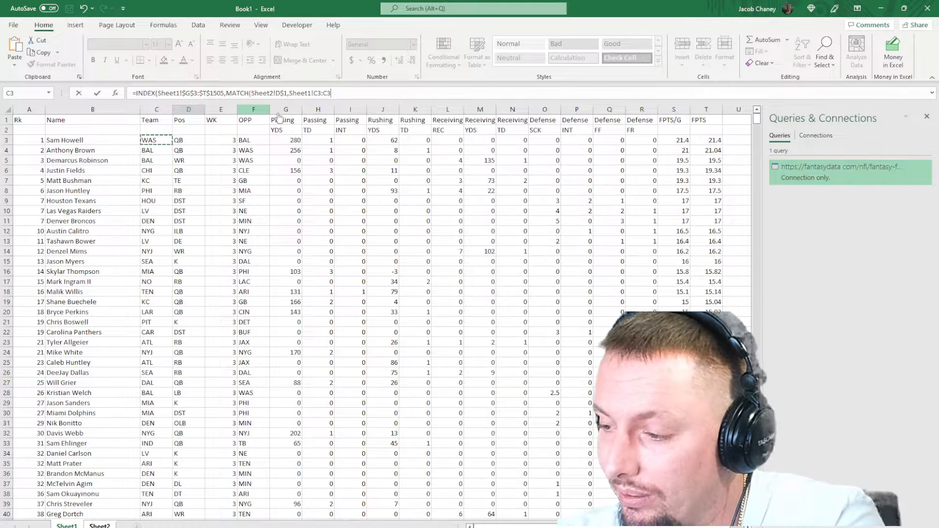
key("BackSpace")
key("BackSpace")
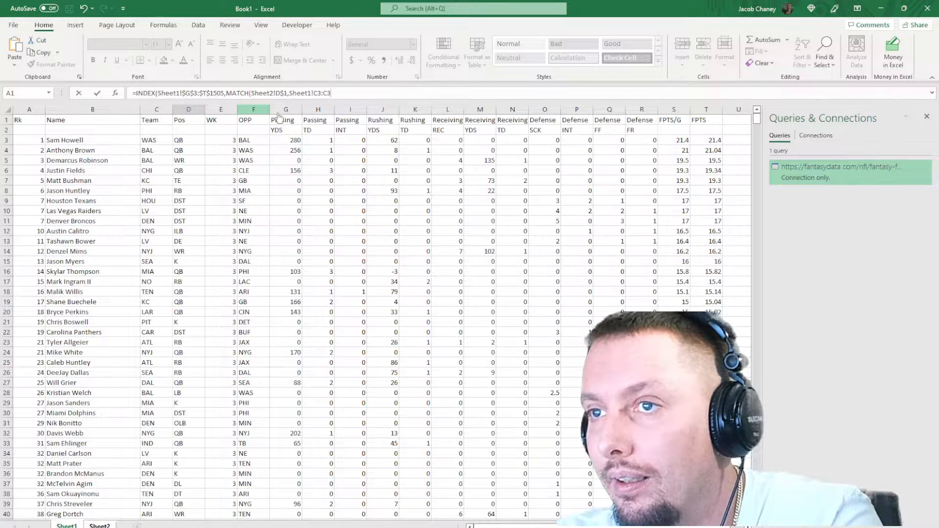
key("BackSpace")
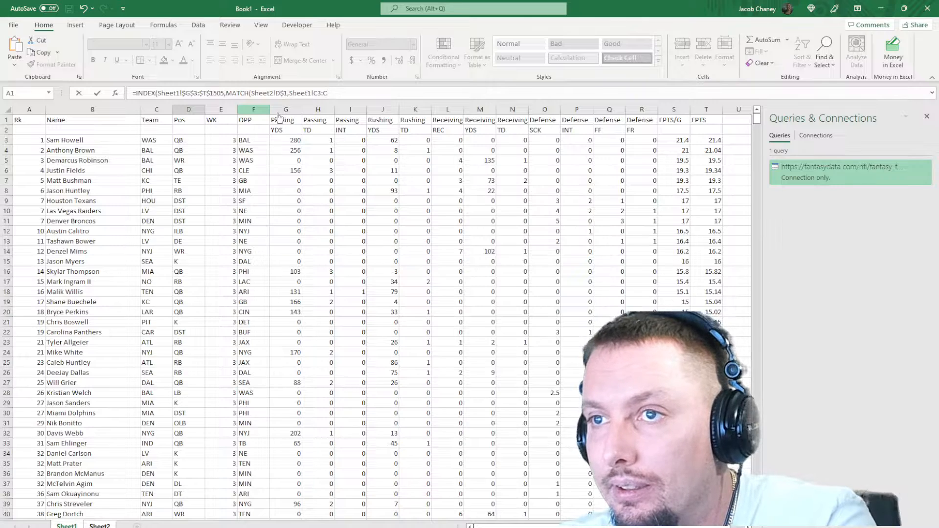
type("1505")
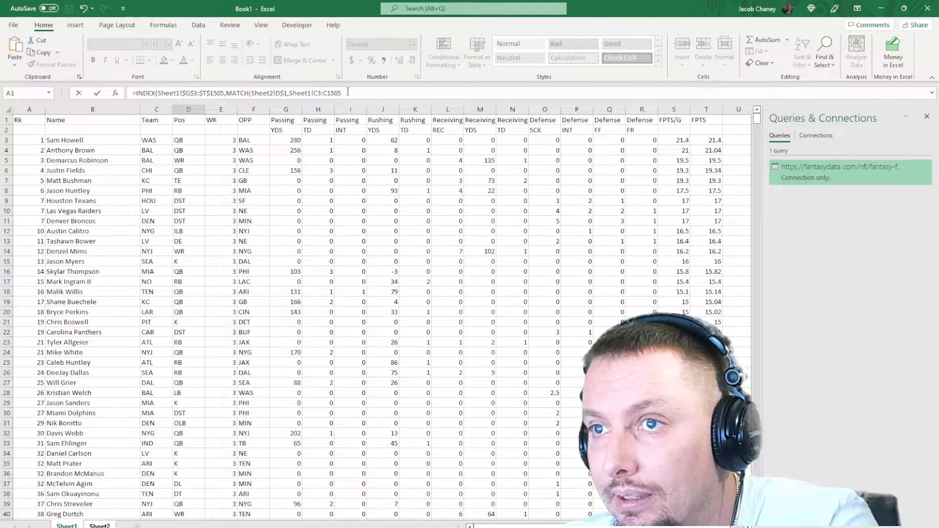
Step: Make both ends of the MATCH lookup array absolute as $C$3:$C$1505
key("F4")
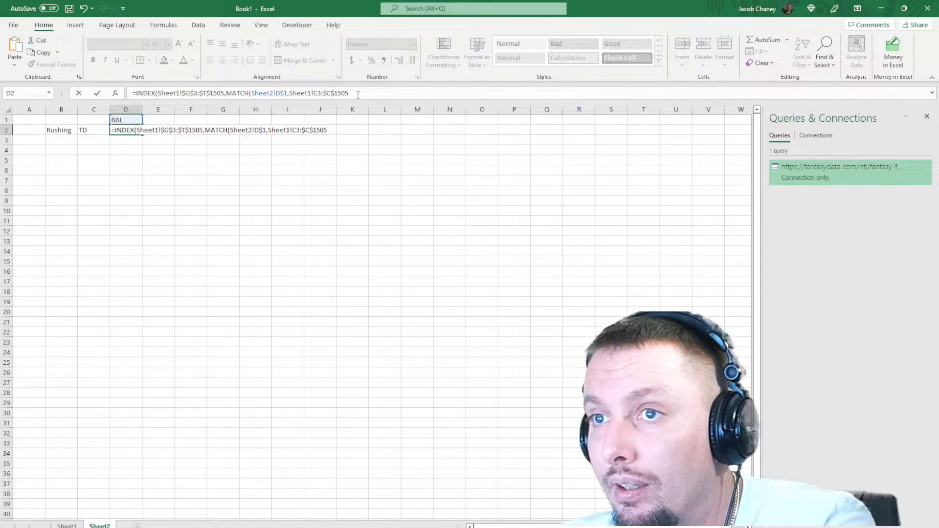
left_click(321, 93)
key("F4")
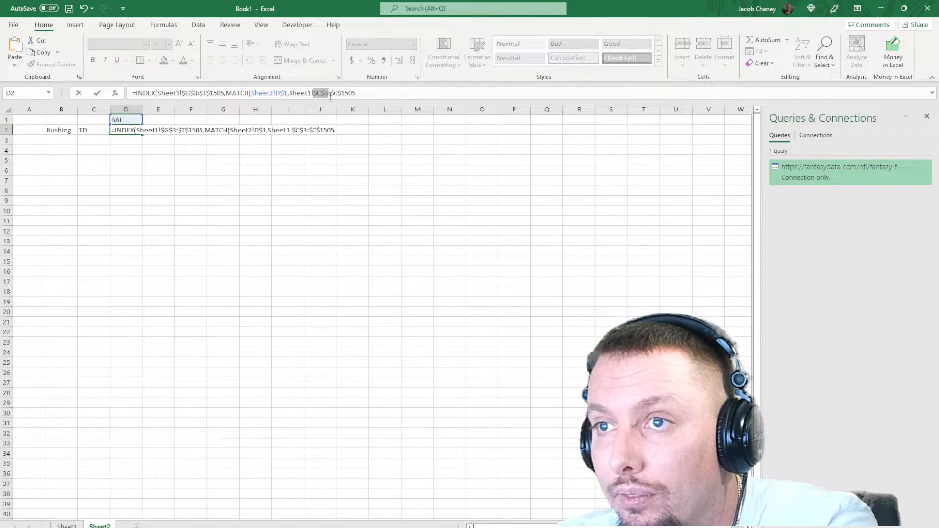
Step: Remove the duplicated Sheet1 reference from the MATCH lookup array and re-enter its starting cell as absolute $C$3
left_click(67, 525)
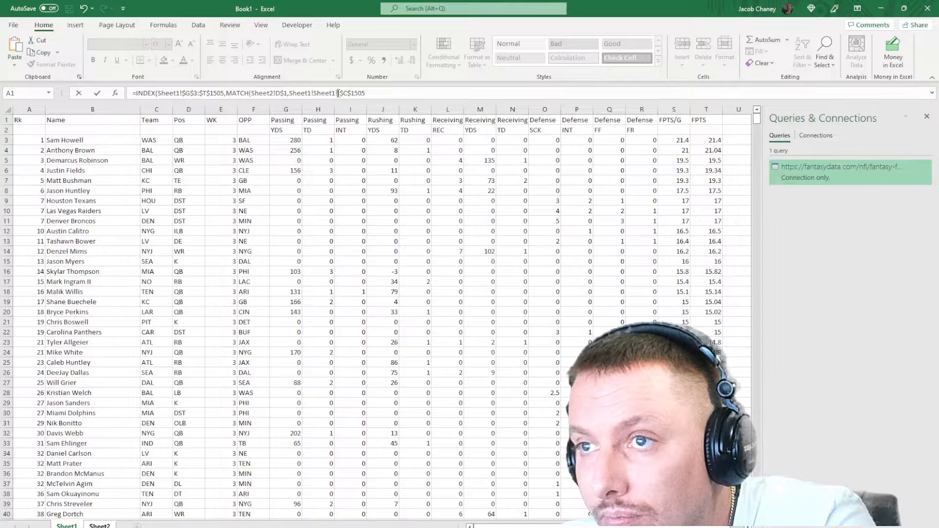
left_click_drag(339, 93, 315, 94)
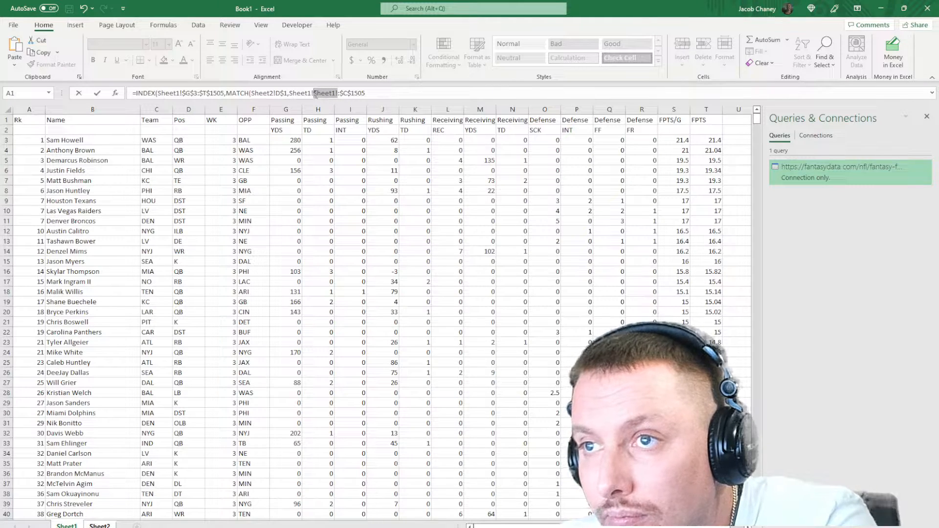
left_click(338, 93)
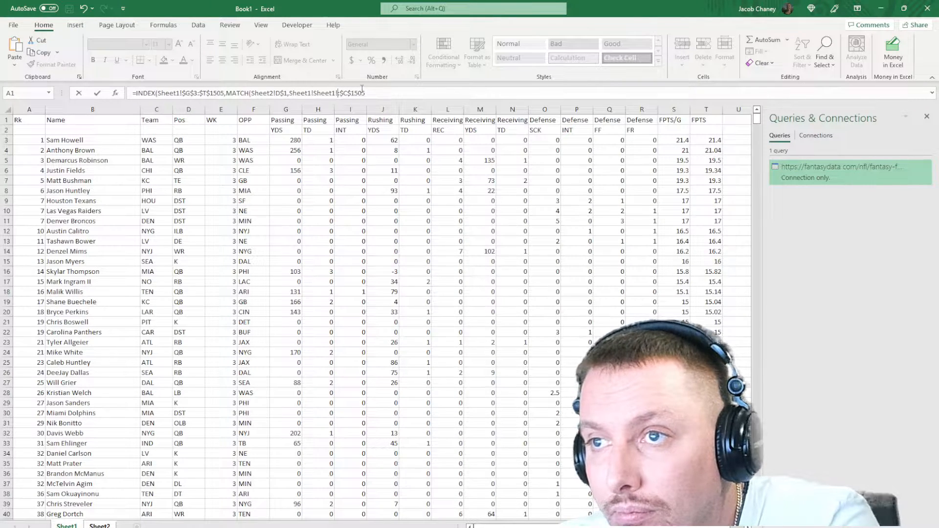
key("BackSpace")
key("BackSpace")
key("BackSpace")
key("BackSpace")
key("BackSpace")
key("BackSpace")
key("BackSpace")
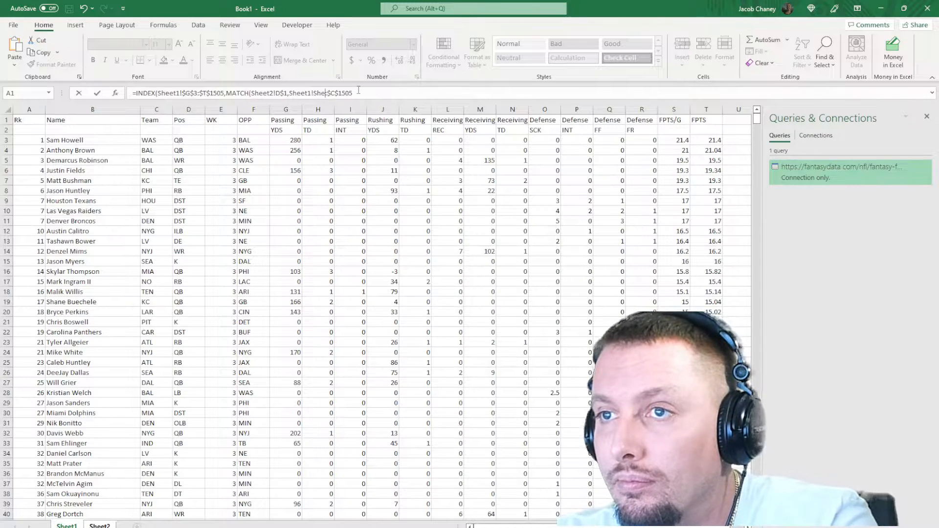
type(":")
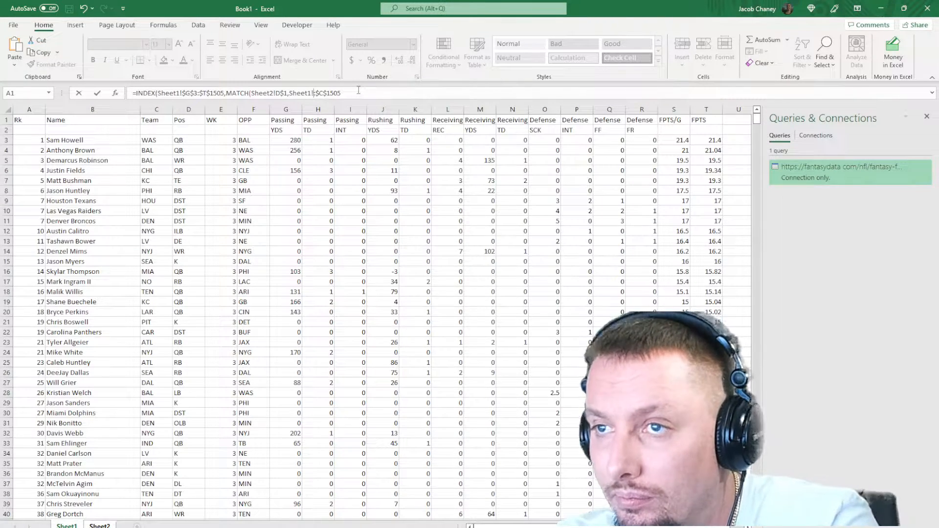
type("C3:")
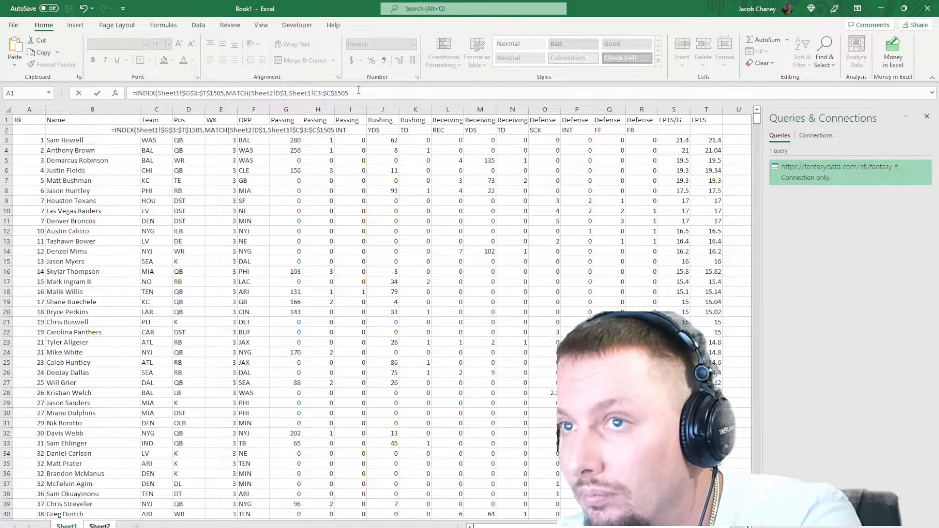
key("F4")
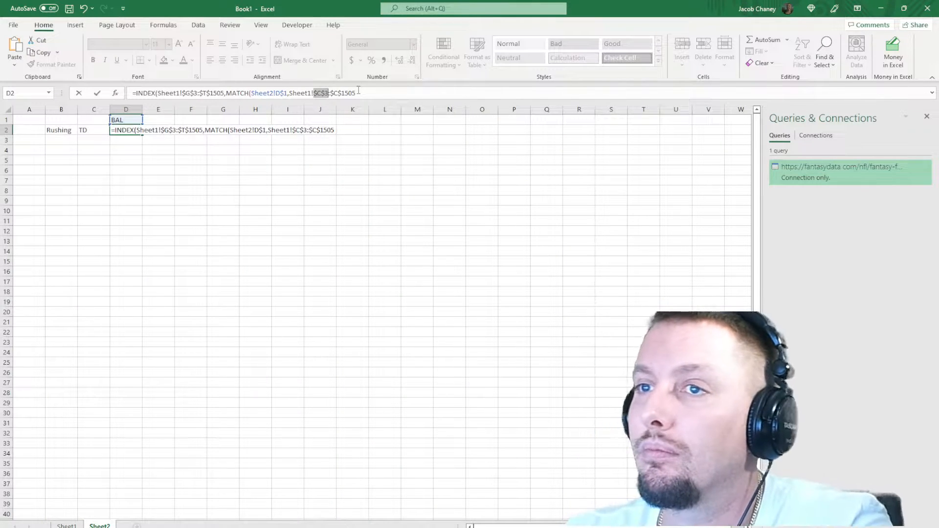
Step: Finish the row MATCH with match type 0 and add a column MATCH looking up the combined Sheet2 cells B2&C2
left_click(362, 95)
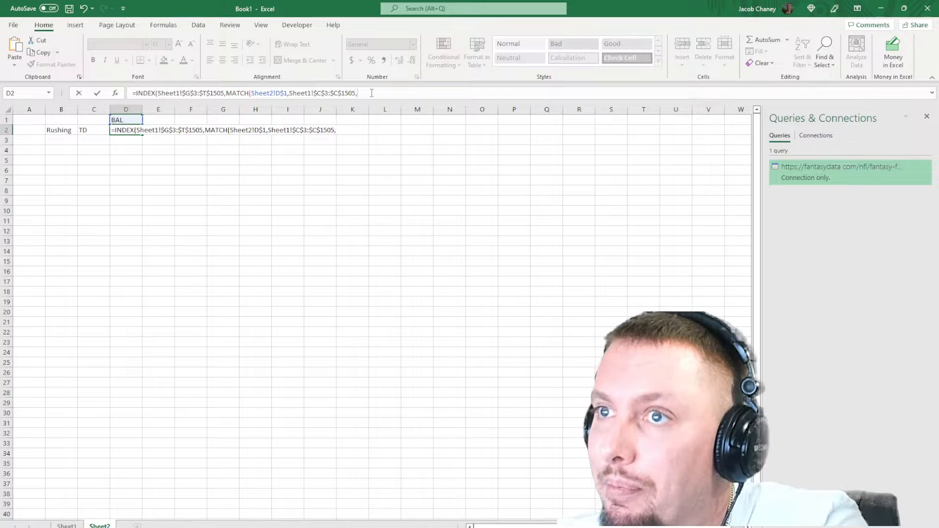
type(",0),")
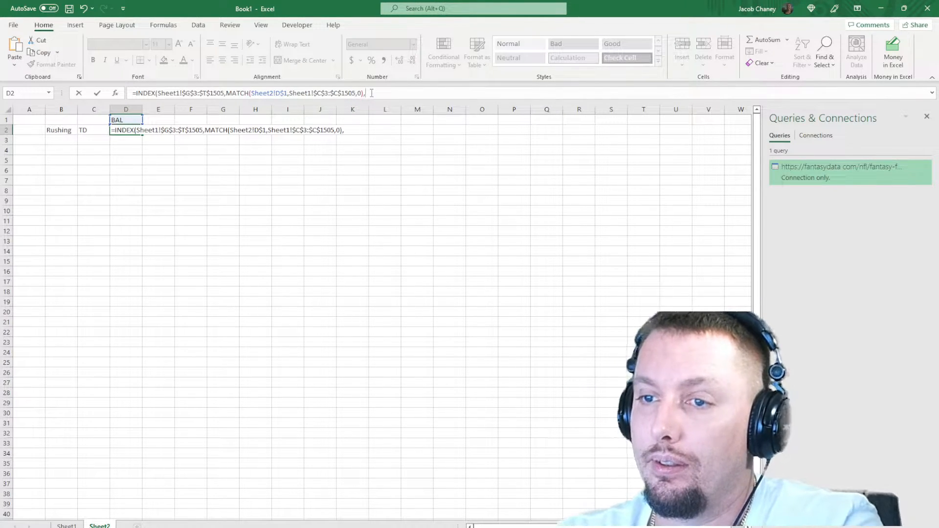
type("MATCH")
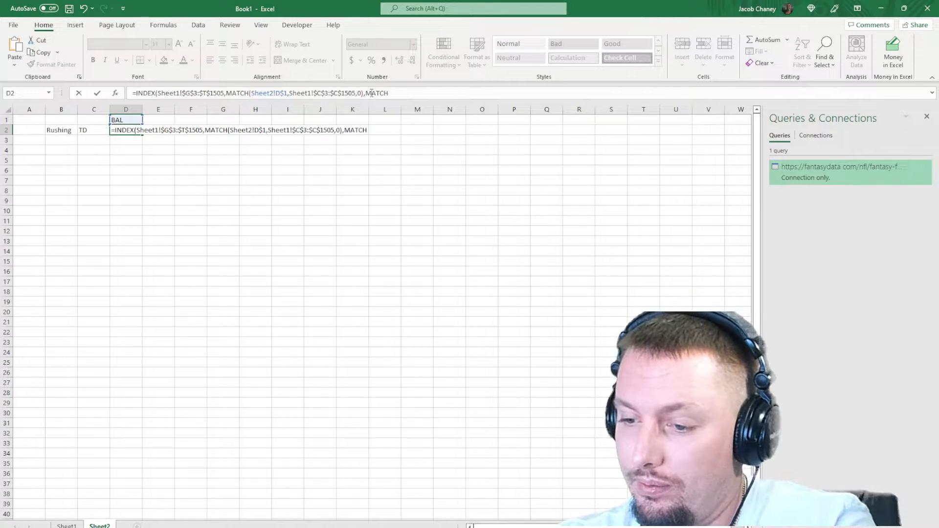
type("(")
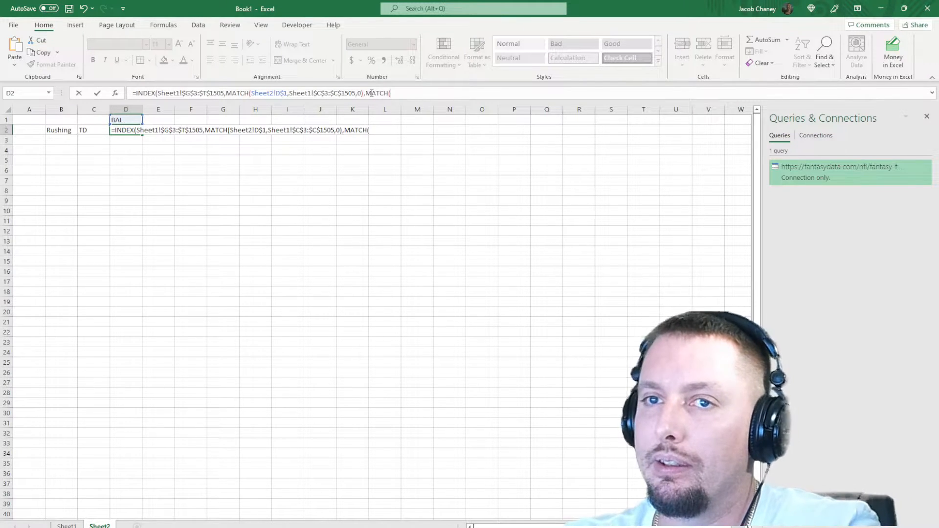
left_click(68, 132)
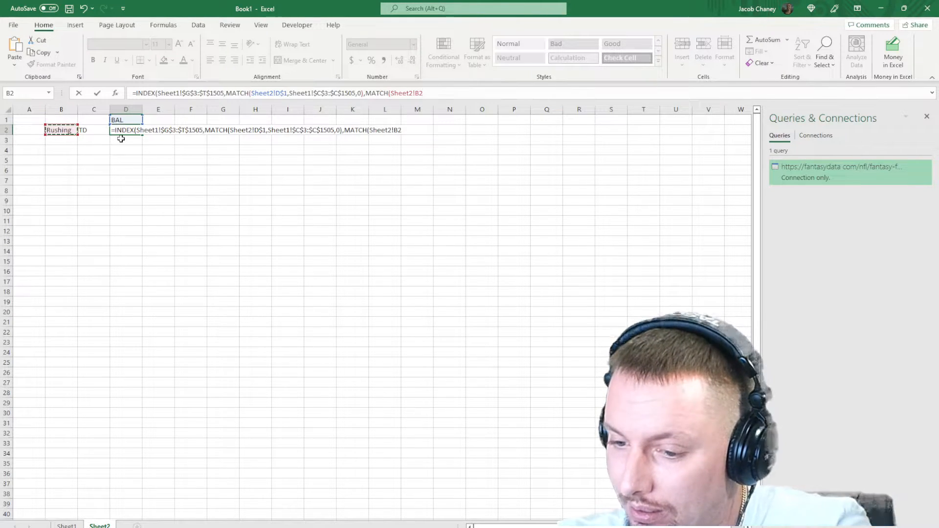
type("&")
left_click(92, 131)
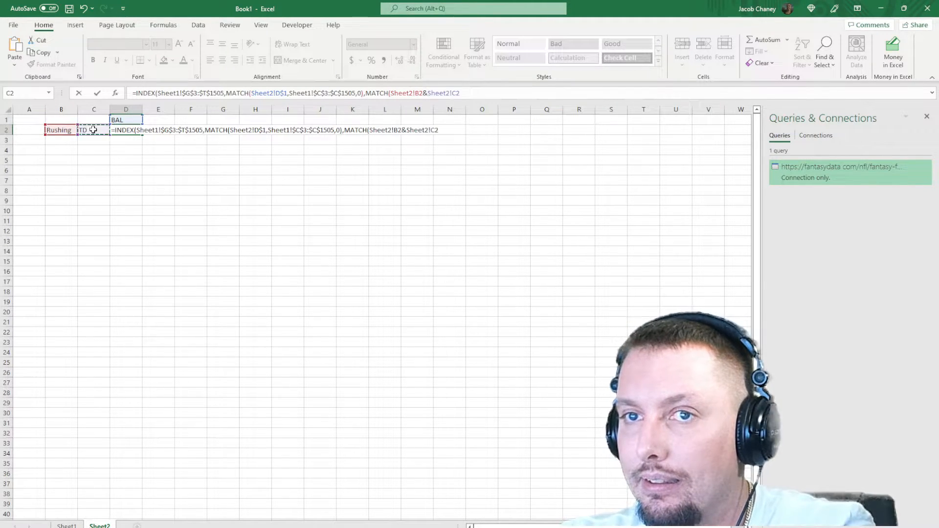
Step: Lock only the columns of the two joined lookup cells so they read $B2&$C2
left_click(423, 93)
key("F4")
key("F4")
key("F4")
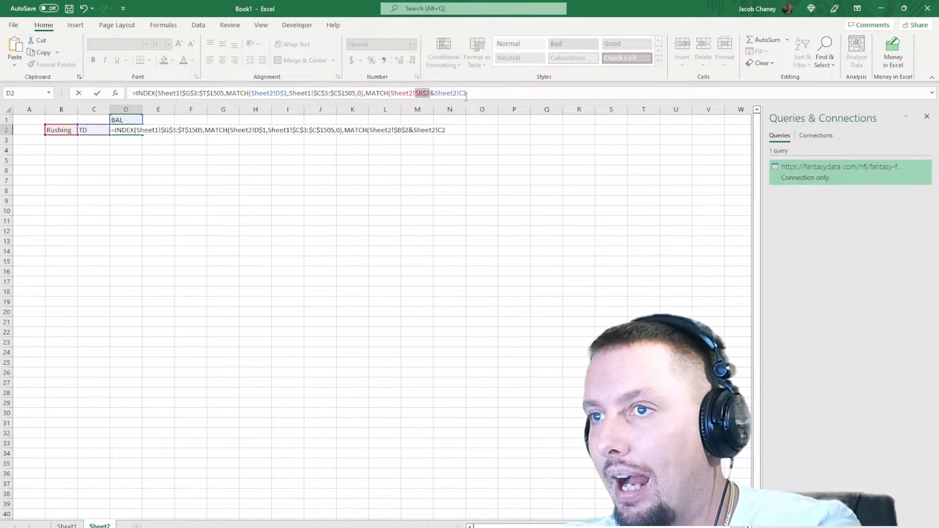
left_click(468, 94)
key("F4")
key("F4")
key("F4")
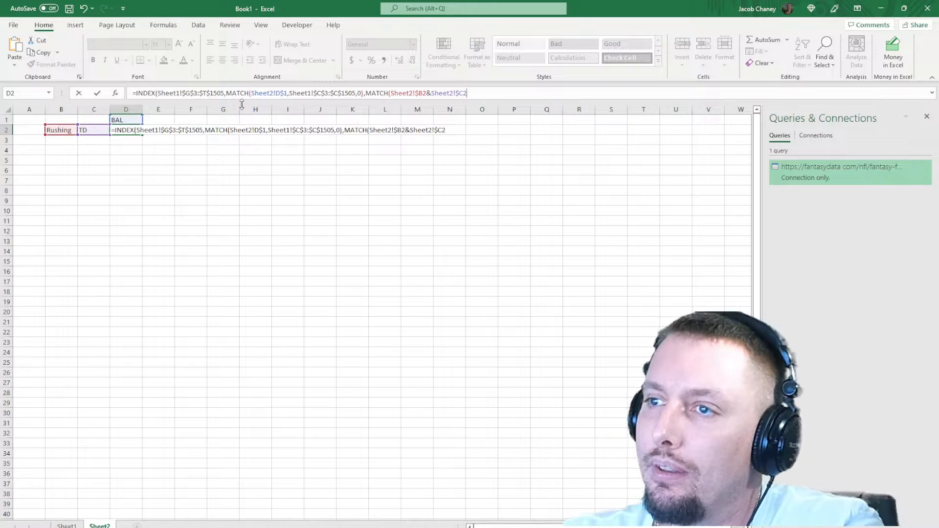
Step: Set the column MATCH lookup array to Sheet1's two header rows, joined as the absolute ranges $G$1:$T$1&$G$2:$T$2
type(",")
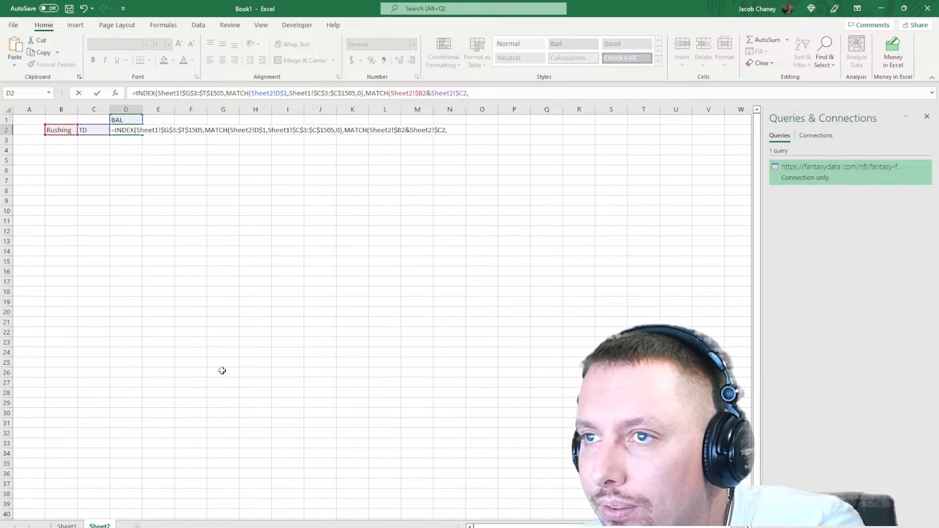
left_click(66, 526)
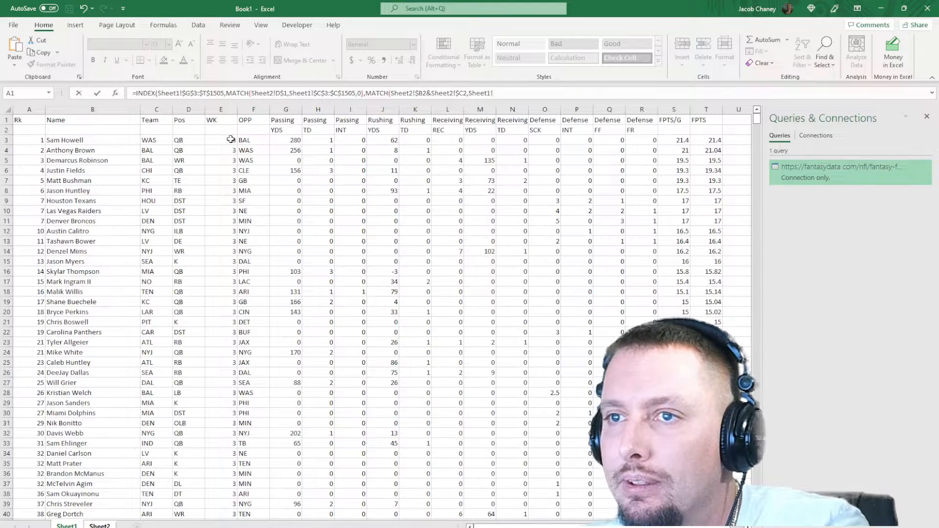
left_click_drag(292, 119, 705, 120)
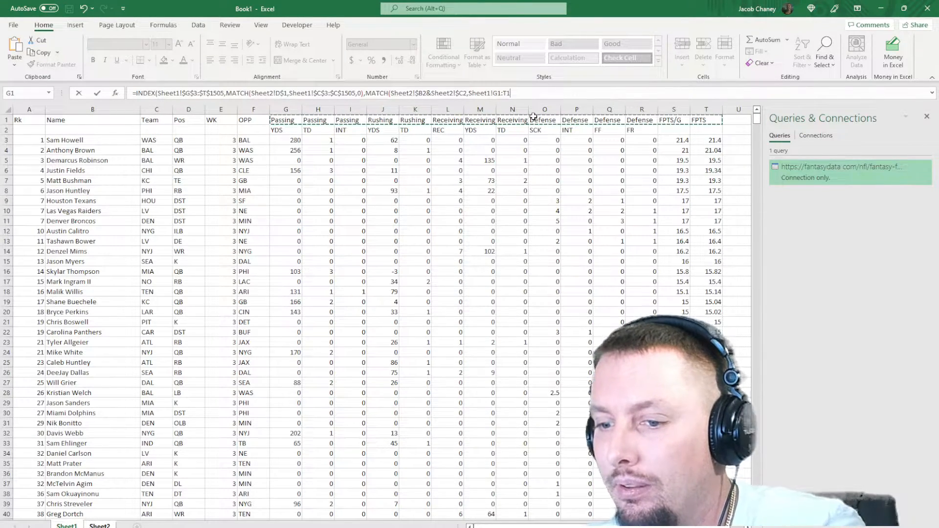
key("F4")
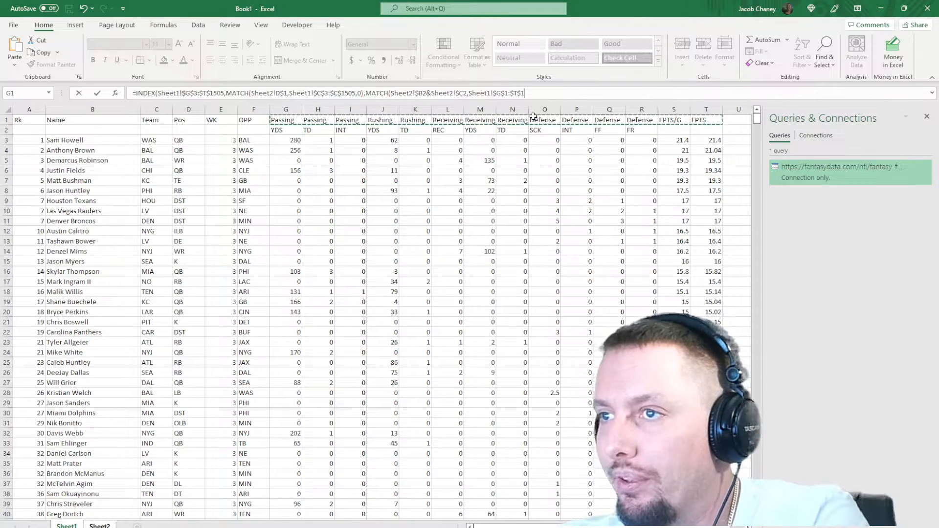
type("&")
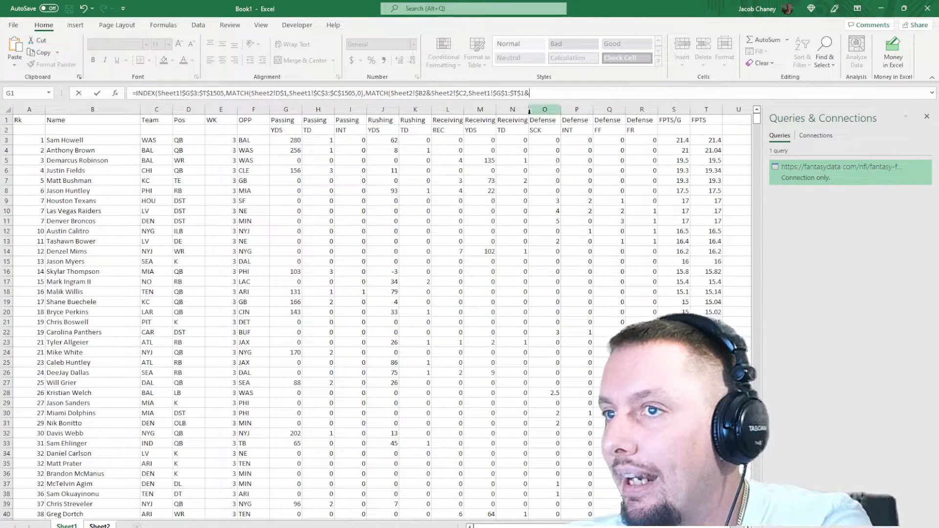
left_click_drag(276, 130, 512, 132)
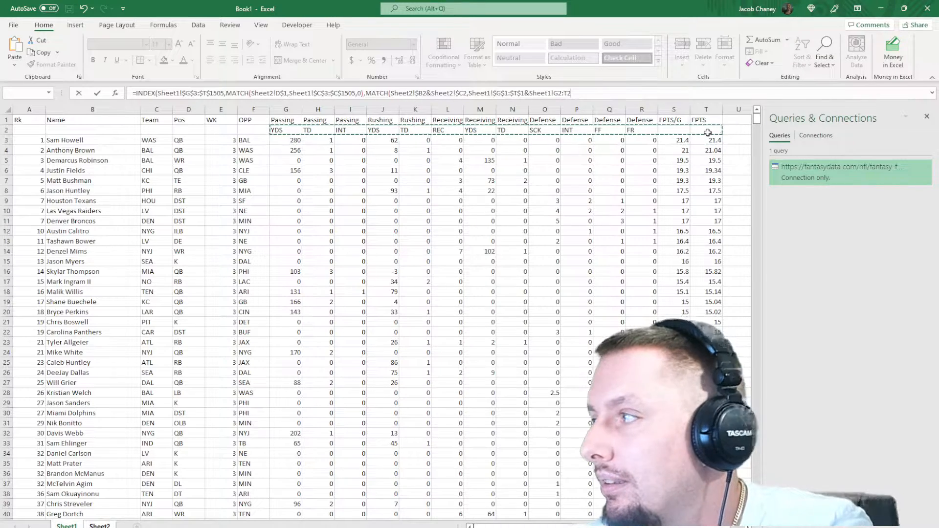
left_click_drag(708, 132, 708, 132)
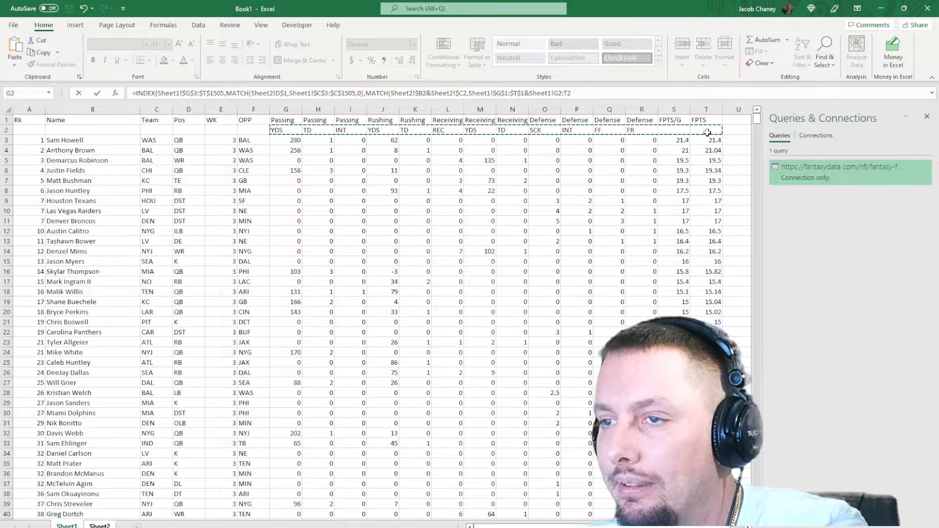
key("F4")
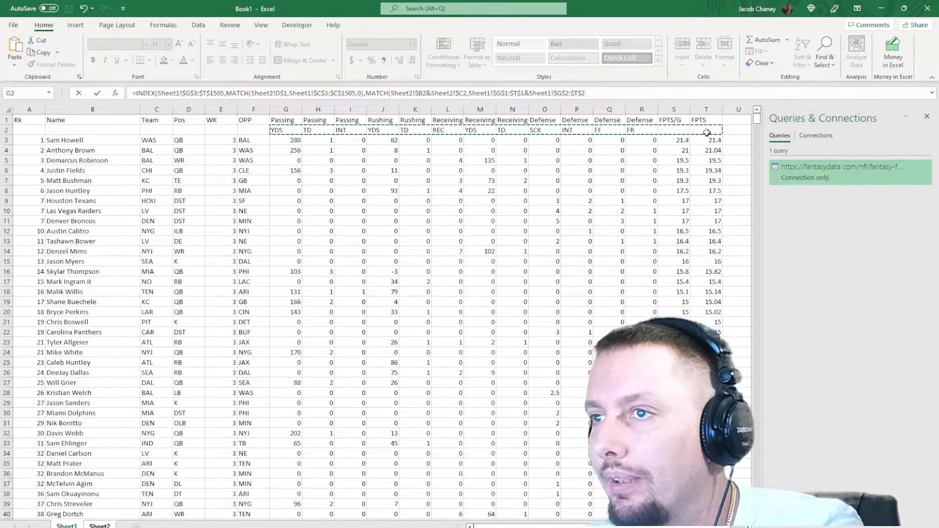
Step: Finish the column MATCH with match type 0, close the INDEX formula, and commit D2 as an array formula
type(",0")
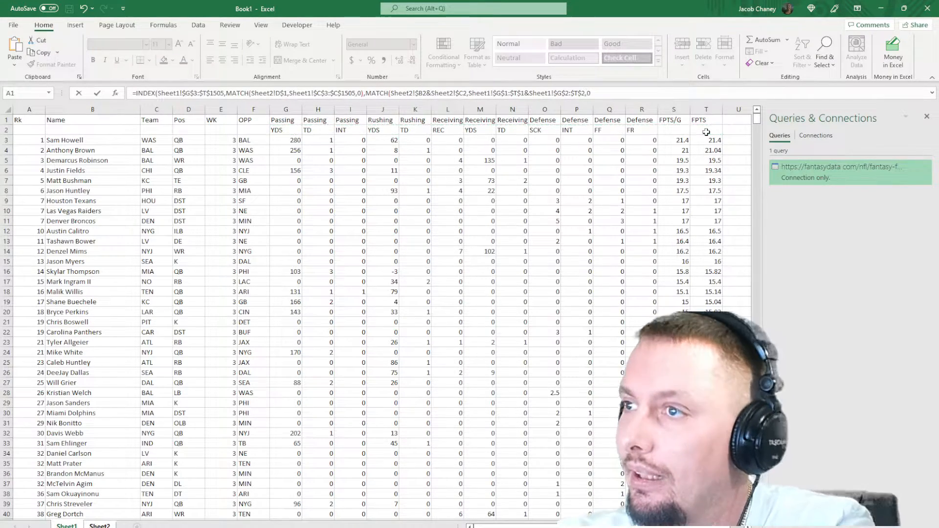
type("))")
key("Return")
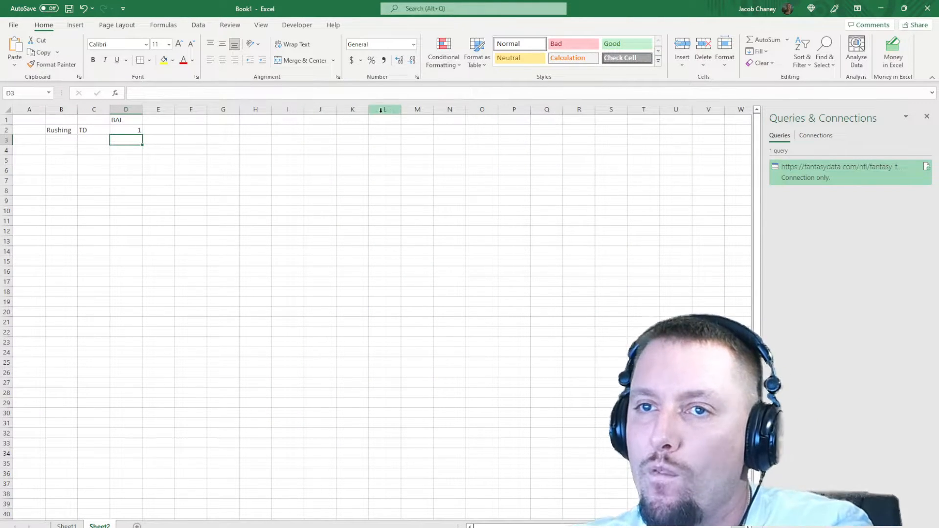
left_click(125, 129)
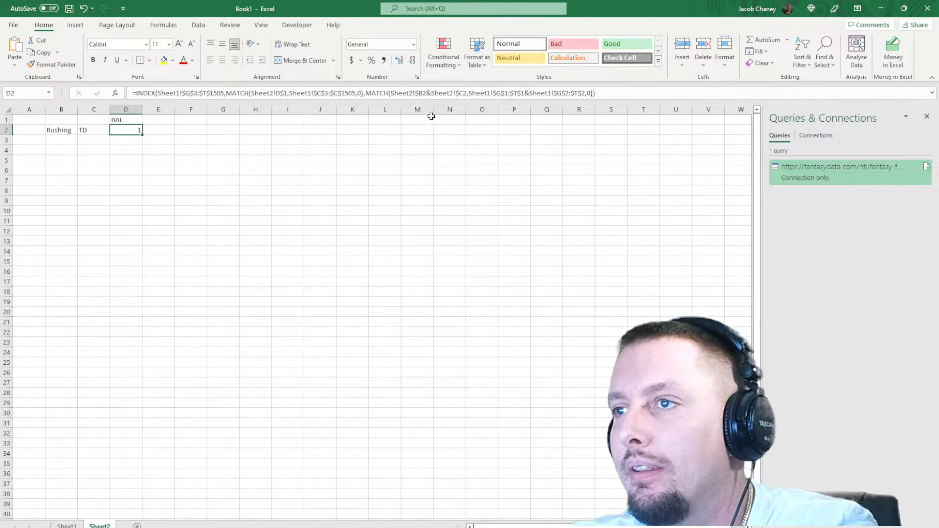
left_click(619, 92)
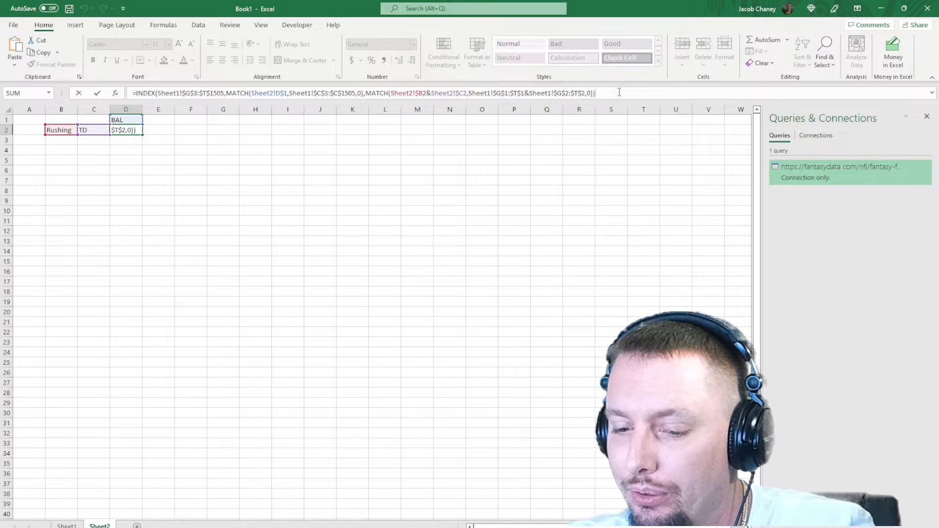
key("ctrl+shift+Return")
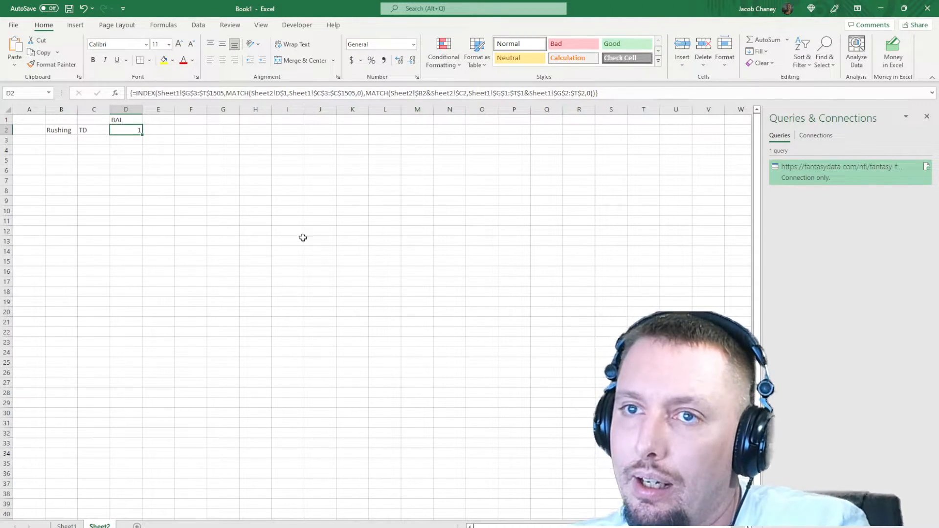
Step: Add filters to the header row on Sheet1 and filter the OPP column to BAL
left_click(66, 525)
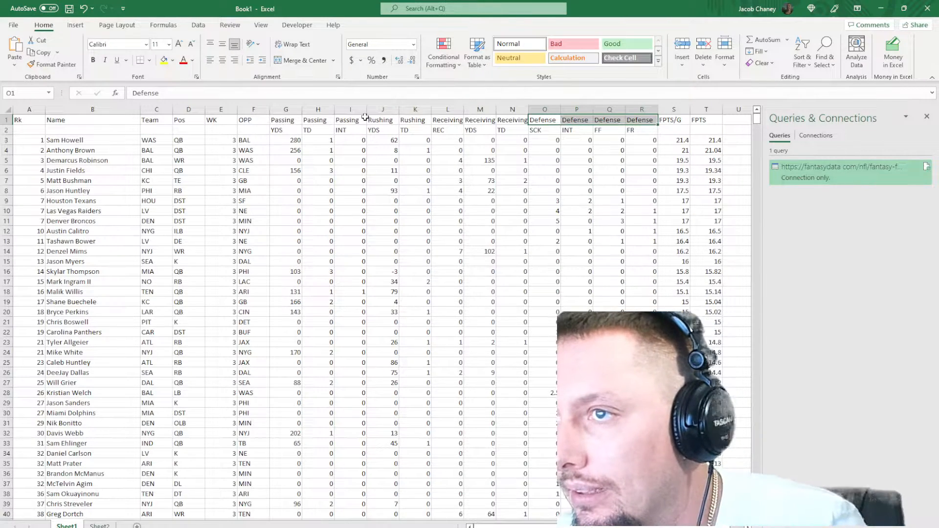
left_click(447, 120)
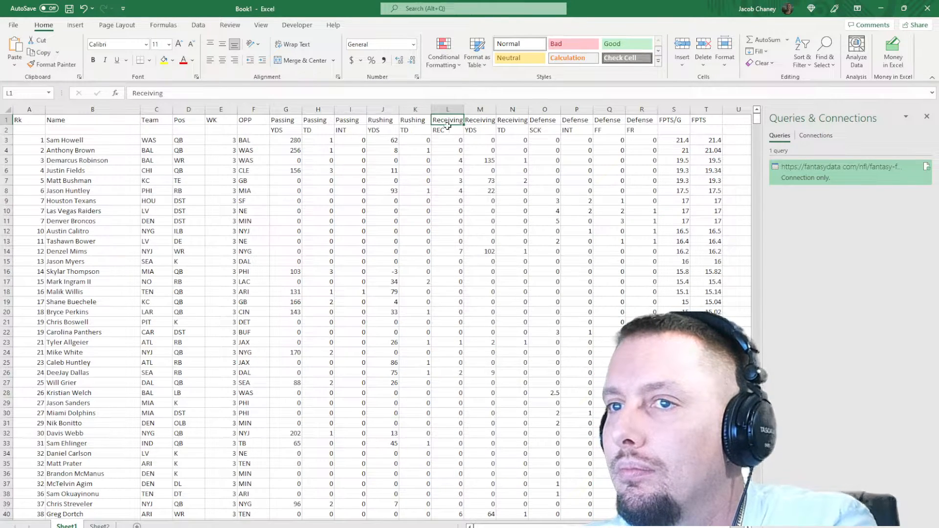
left_click(243, 120)
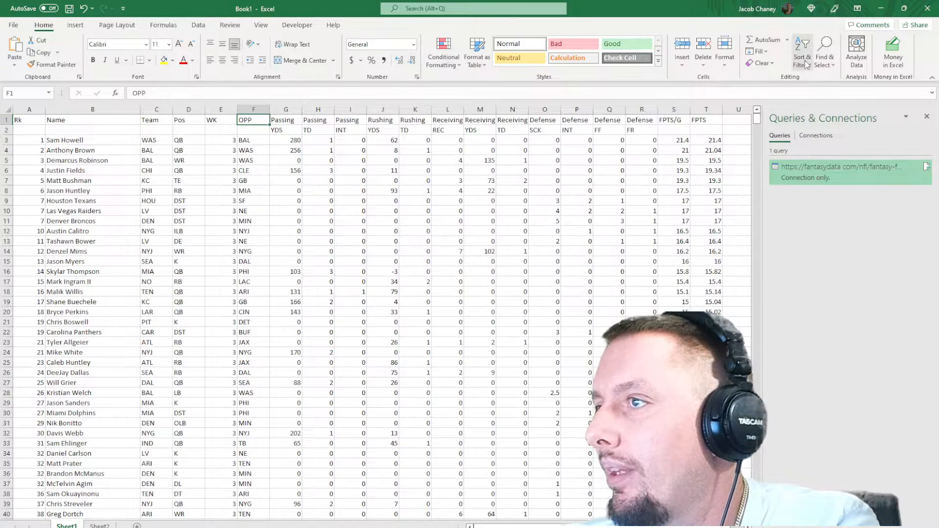
key("ctrl+shift+l")
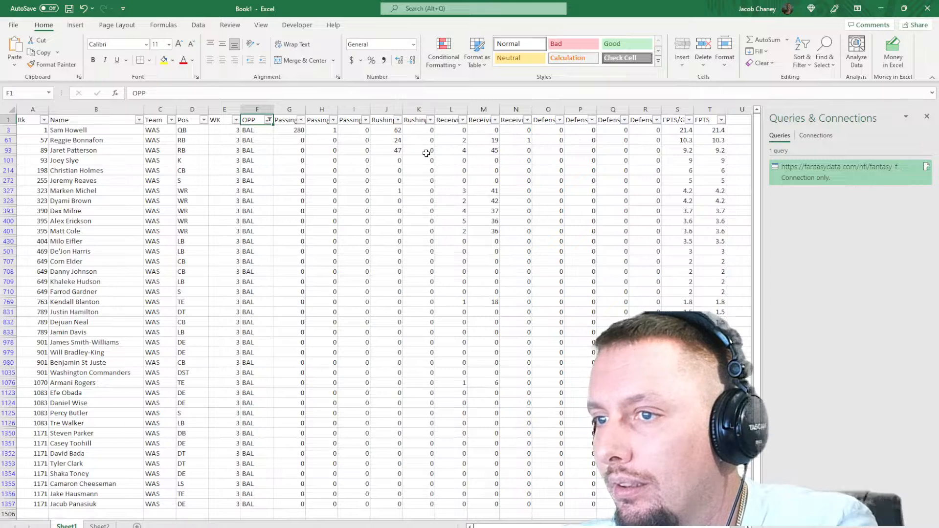
Step: Clear the OPP filter and filter the Team column to BAL
scroll(429, 149, "down", 2)
scroll(429, 155, "up", 2)
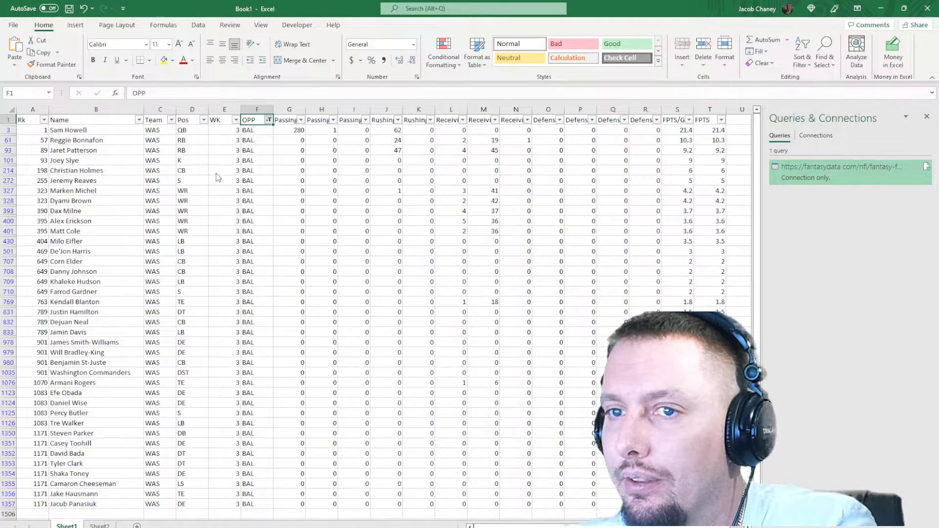
left_click(218, 331)
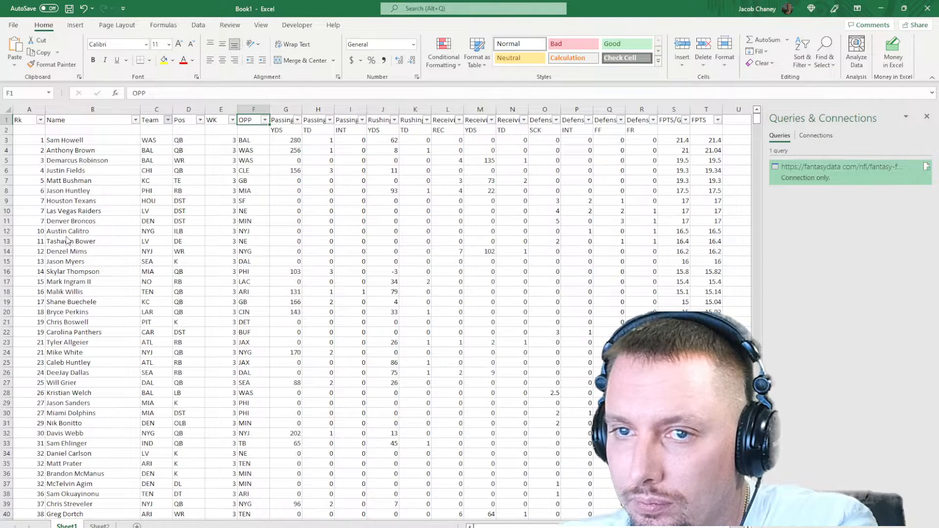
left_click(109, 332)
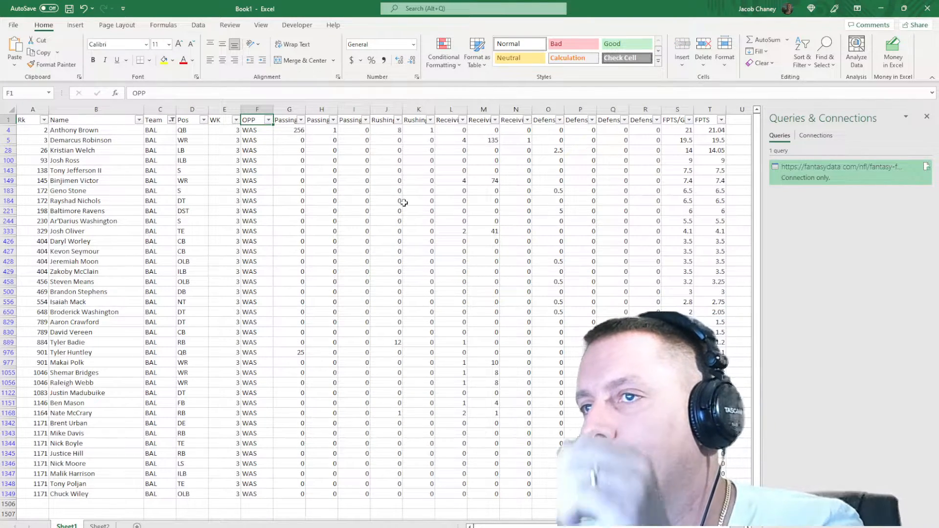
Step: Check the rushing touchdown value in K4 of the filtered Sheet1 data and return to the lookup on Sheet2
left_click(422, 129)
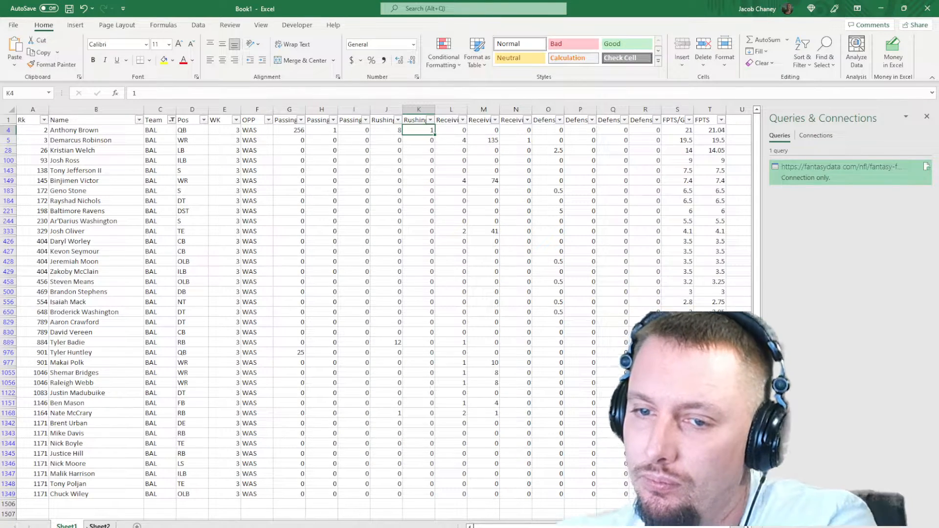
left_click(100, 526)
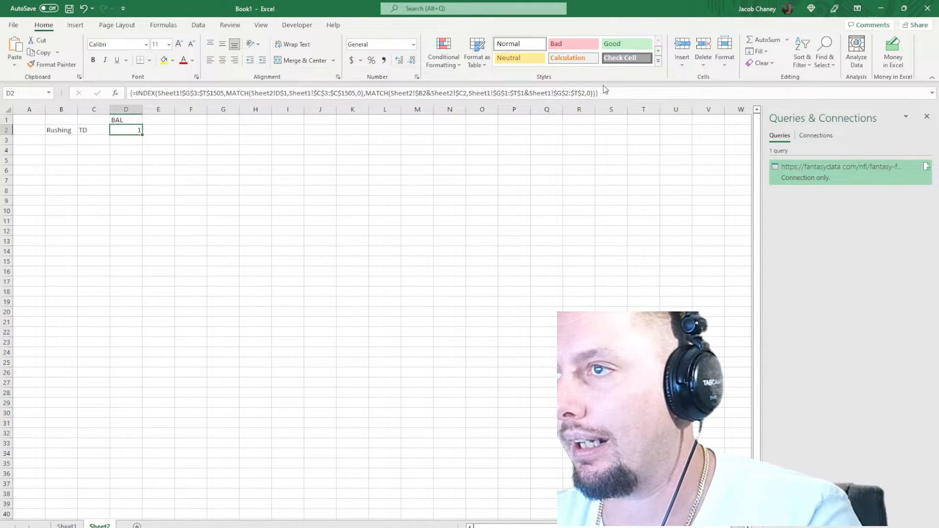
Step: Copy the INDEX and MATCH formula text from D2, clear the cell, and re-enter it as a regular formula instead of an array formula
left_click(624, 92)
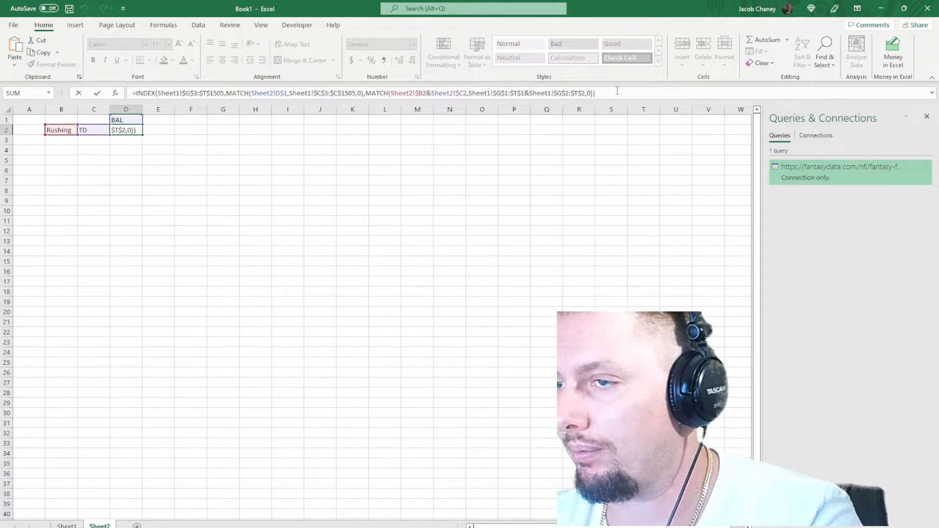
left_click_drag(603, 92, 142, 96)
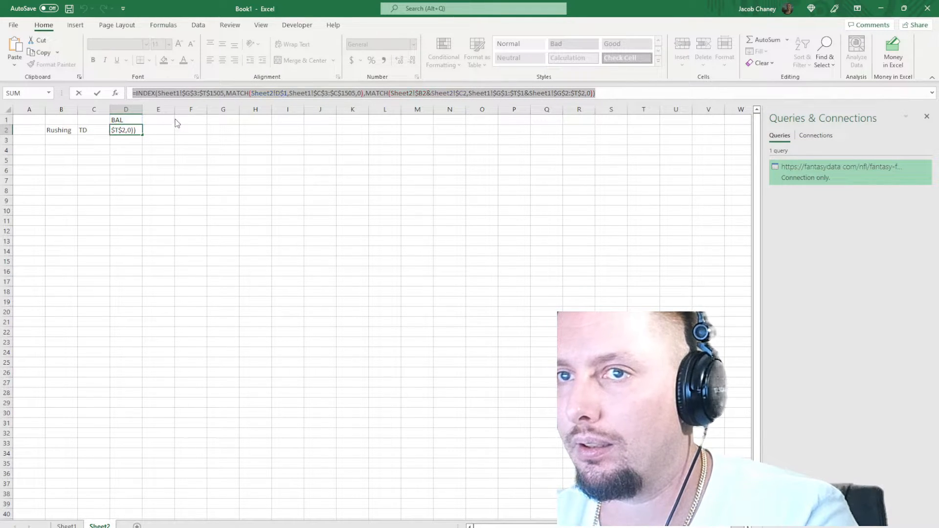
key("ctrl+shift+Return")
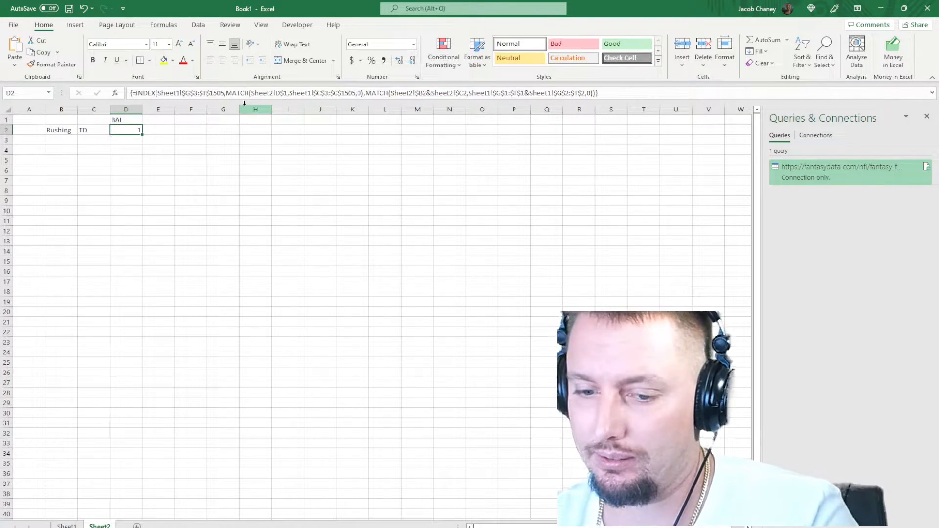
left_click(191, 185)
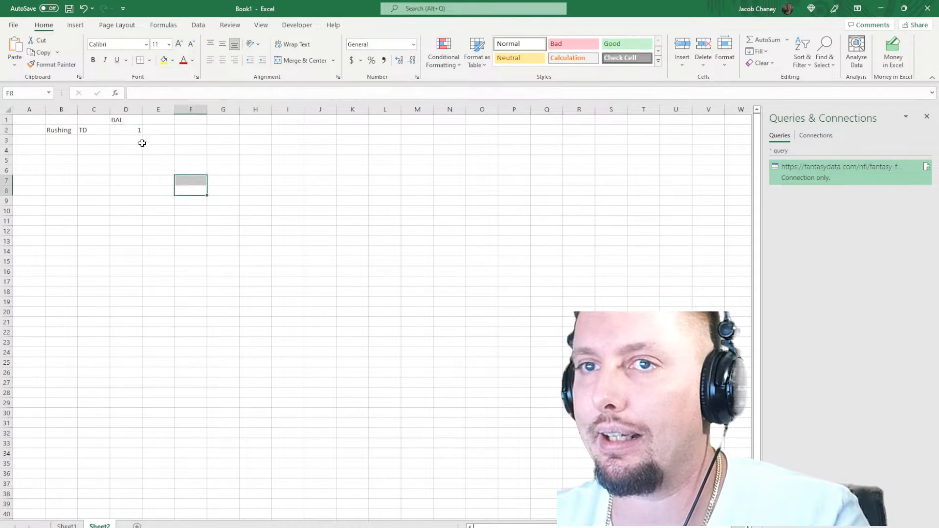
left_click(132, 128)
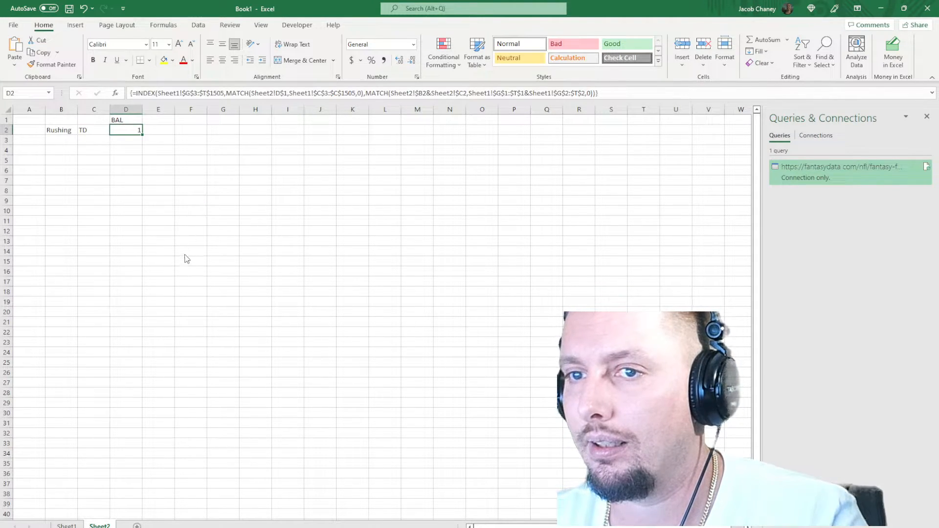
key("alt+Tab")
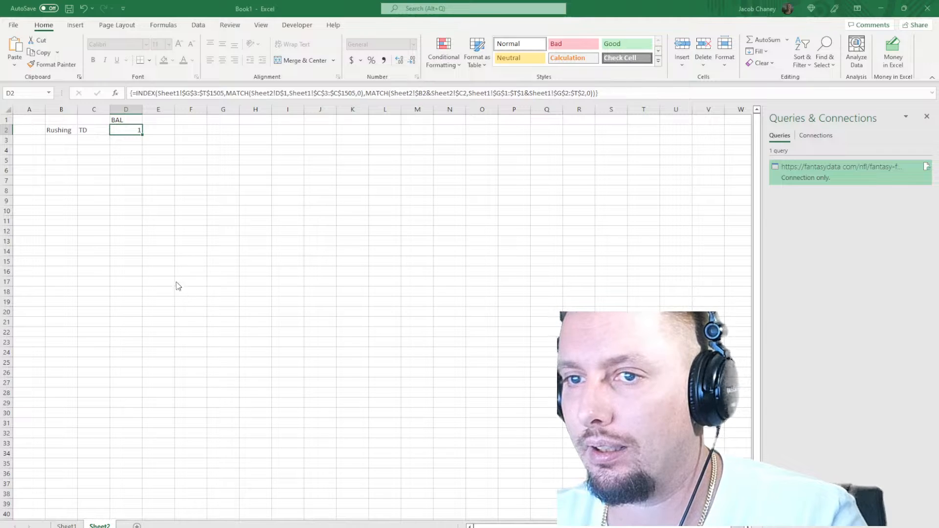
key("alt+Tab")
key("Delete")
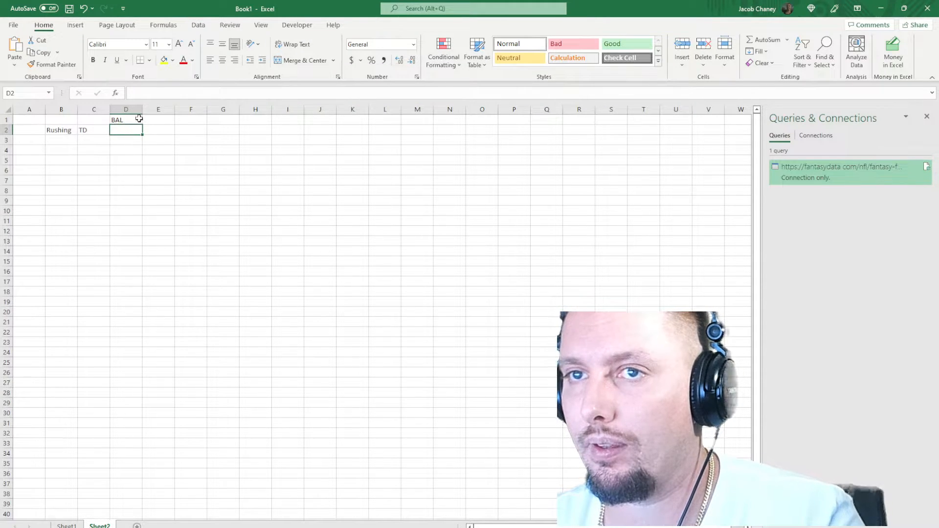
key("ctrl+v")
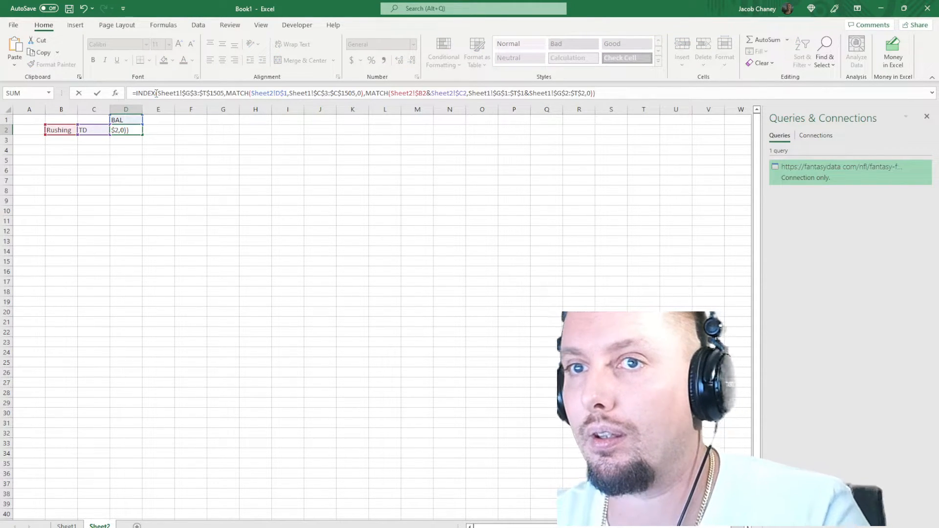
key("Return")
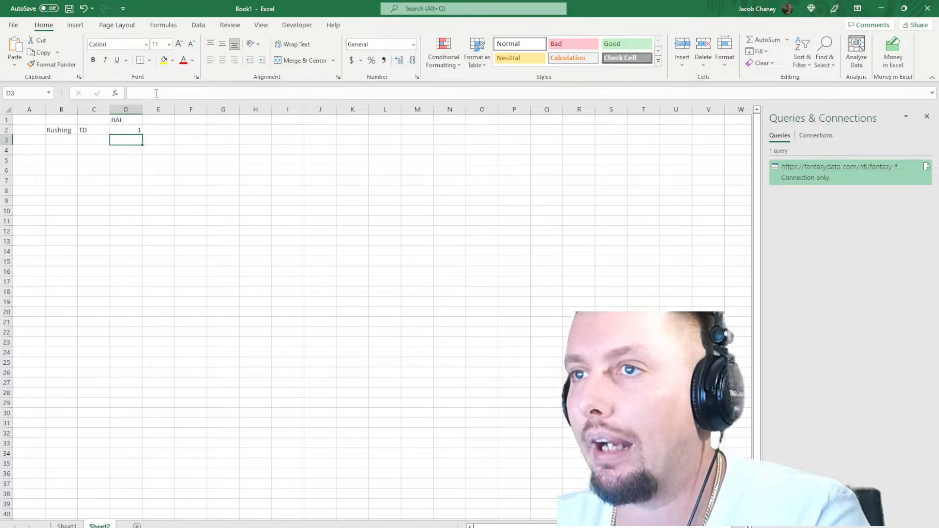
left_click(124, 130)
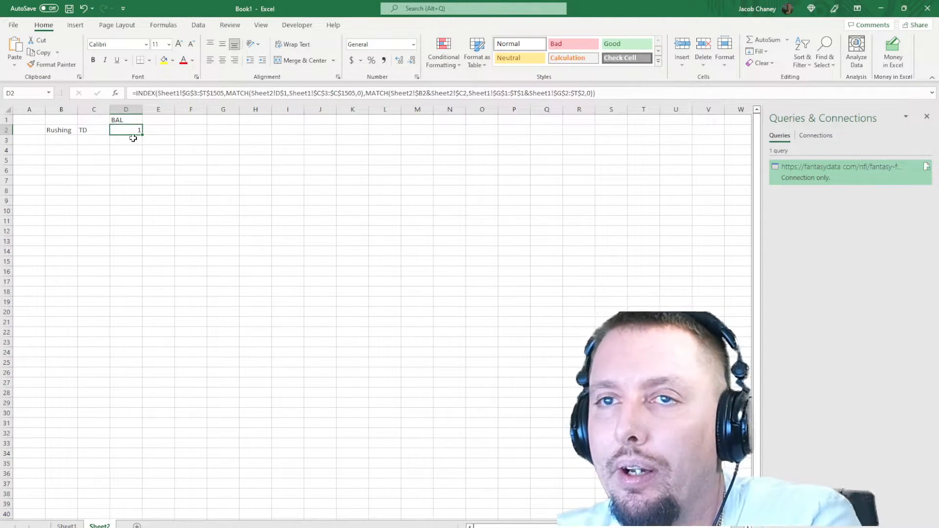
Step: Enter "Receiving TD" in B3, below the Rushing label
left_click(60, 141)
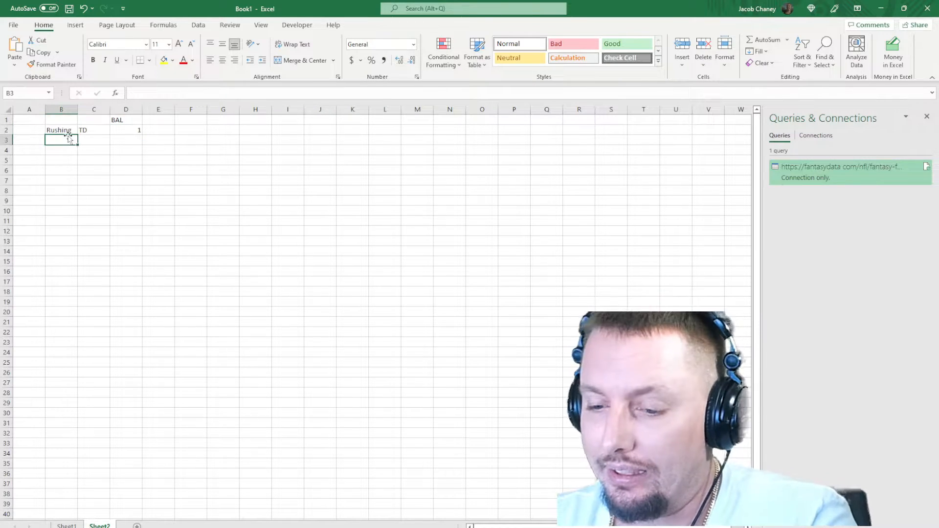
type("Receiving")
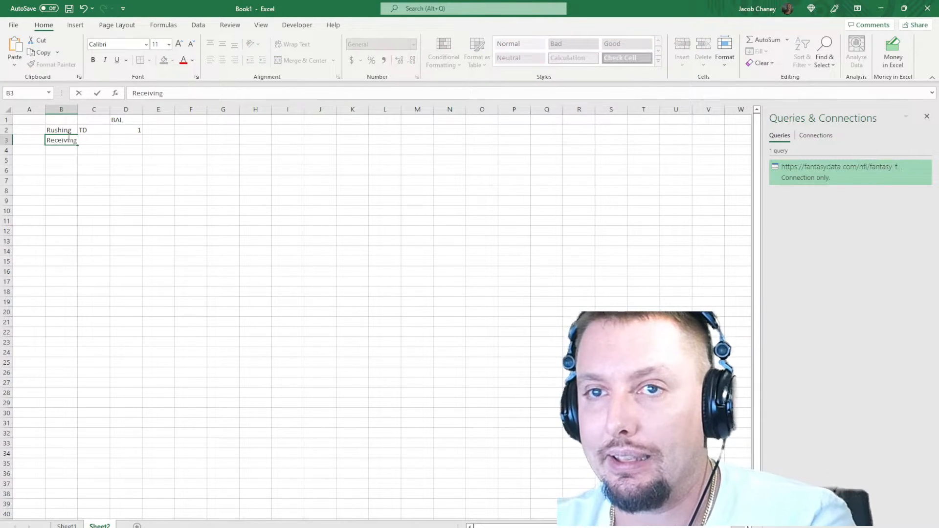
type(" TD")
key("Return")
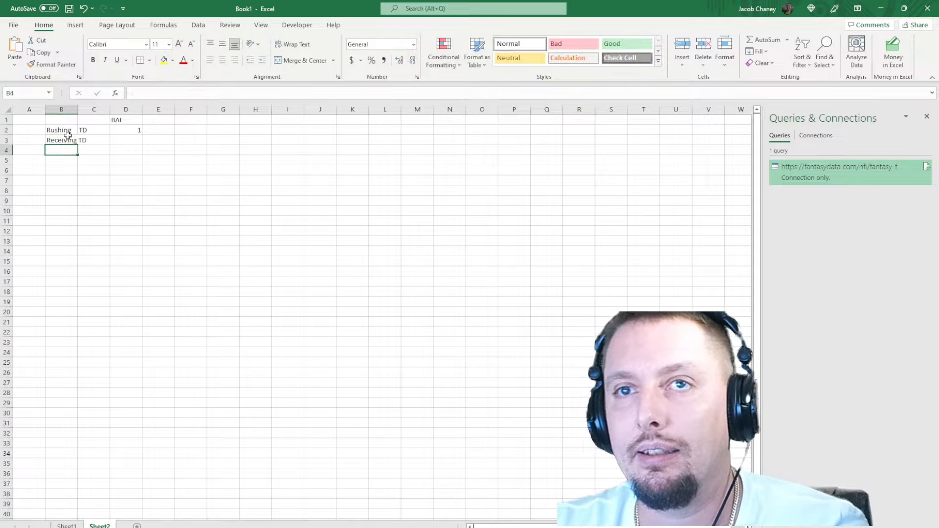
Step: Fill the lookup formula from D2 into D3 for the receiving row
left_click(95, 121)
left_click_drag(131, 130, 135, 140)
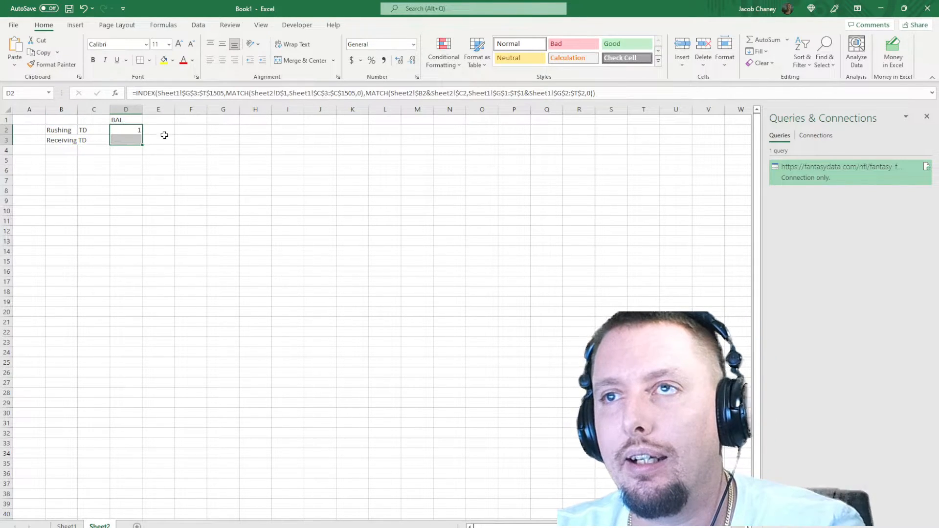
left_click(602, 94)
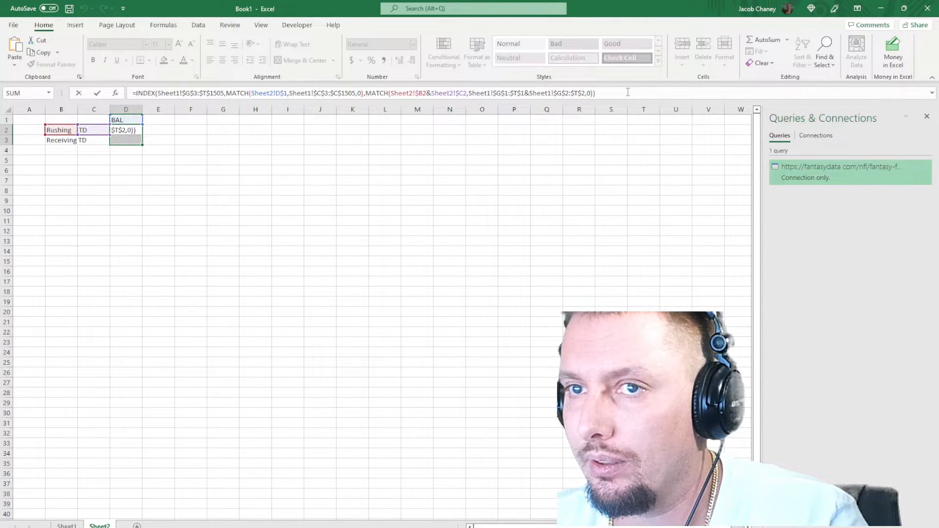
key("ctrl+Return")
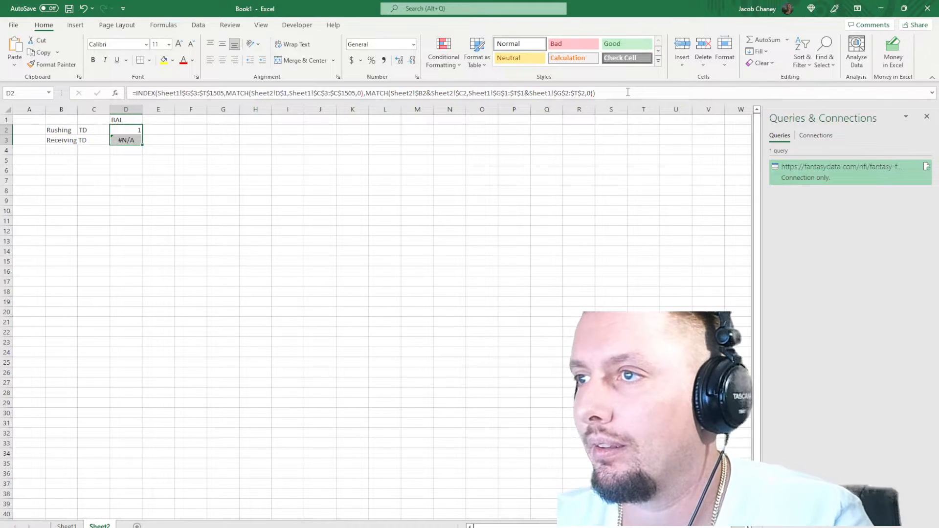
Step: Examine the formulas in D2 and D3 and the cells they reference to find the cause of the D3 error
left_click(605, 90)
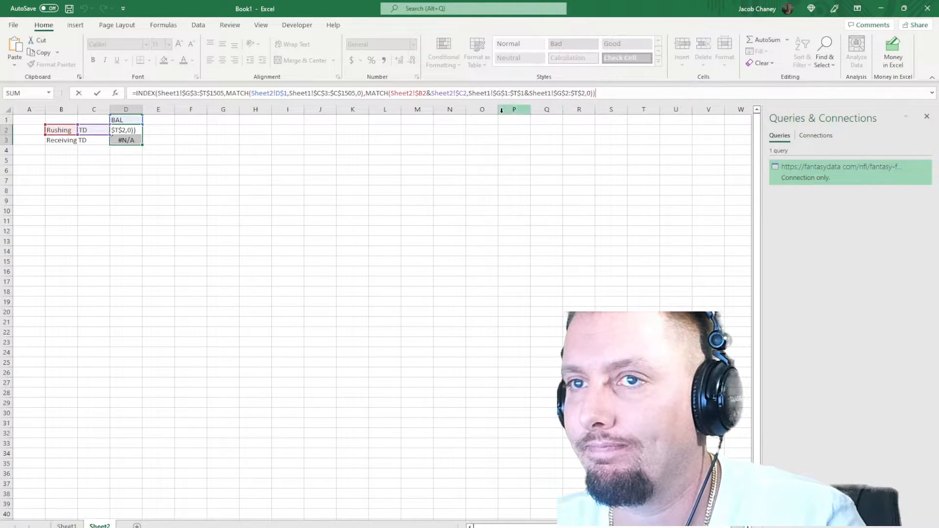
left_click(350, 156)
left_click(133, 141)
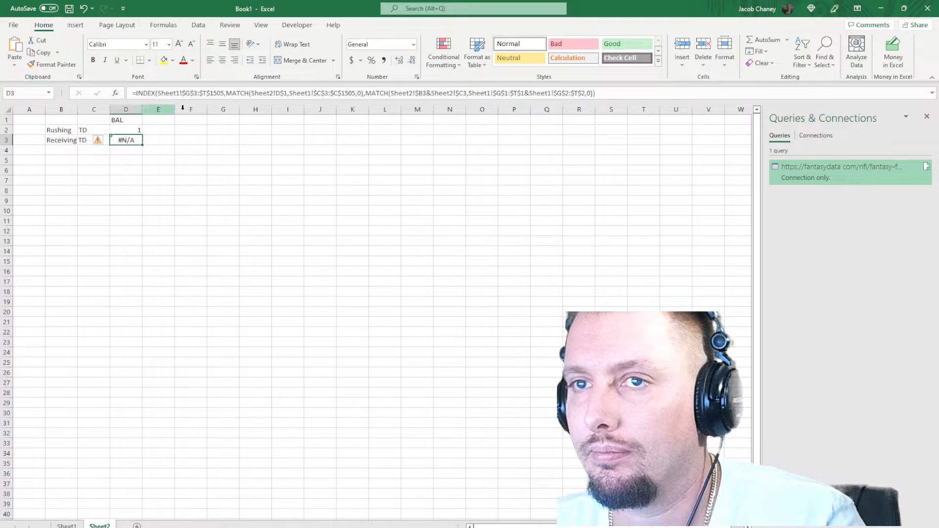
left_click(240, 93)
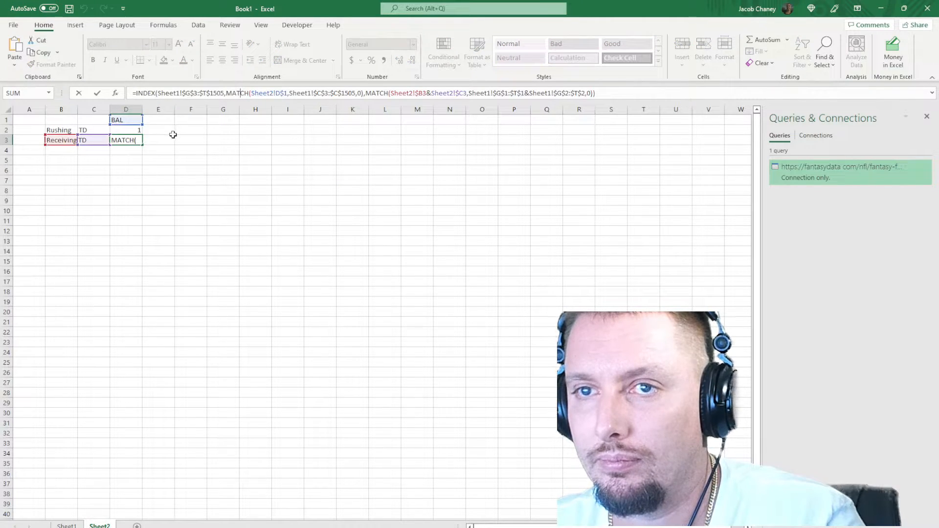
left_click(173, 160)
left_click(118, 139)
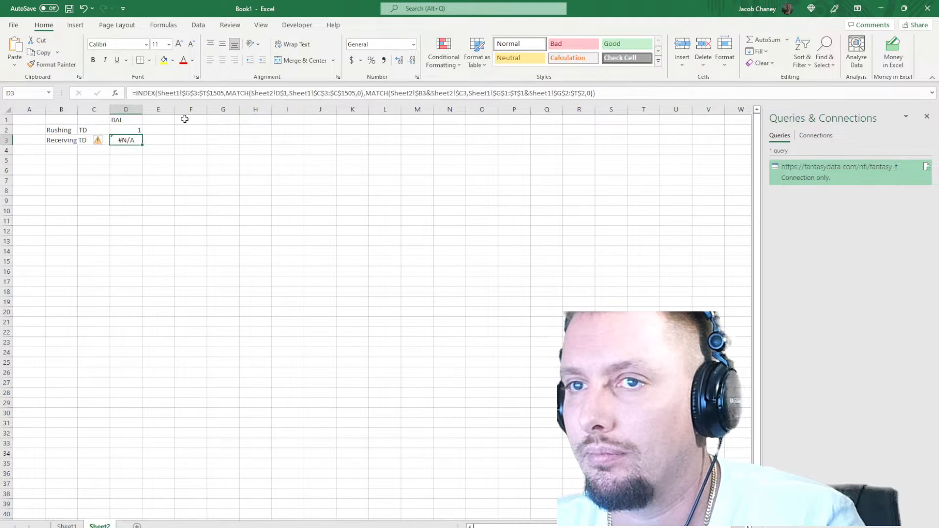
left_click(244, 93)
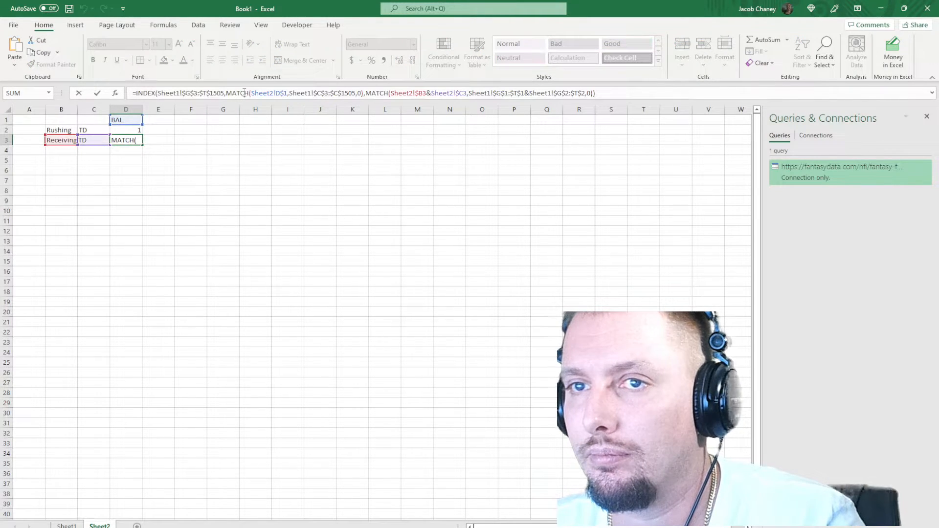
left_click(260, 152)
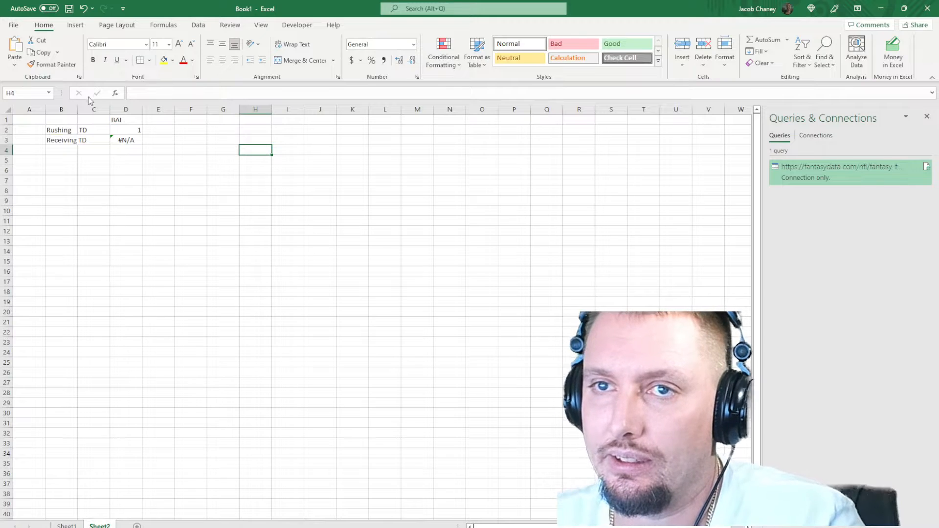
Step: Fit column B to its contents and split the row 3 label into "Receiving" in B3 and "TD" in C3
double_click(77, 110)
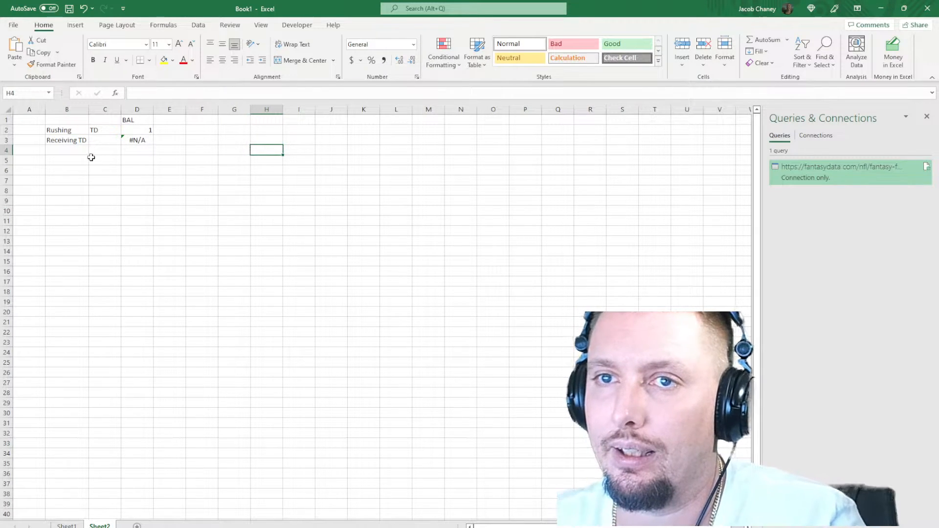
left_click(80, 142)
left_click(187, 87)
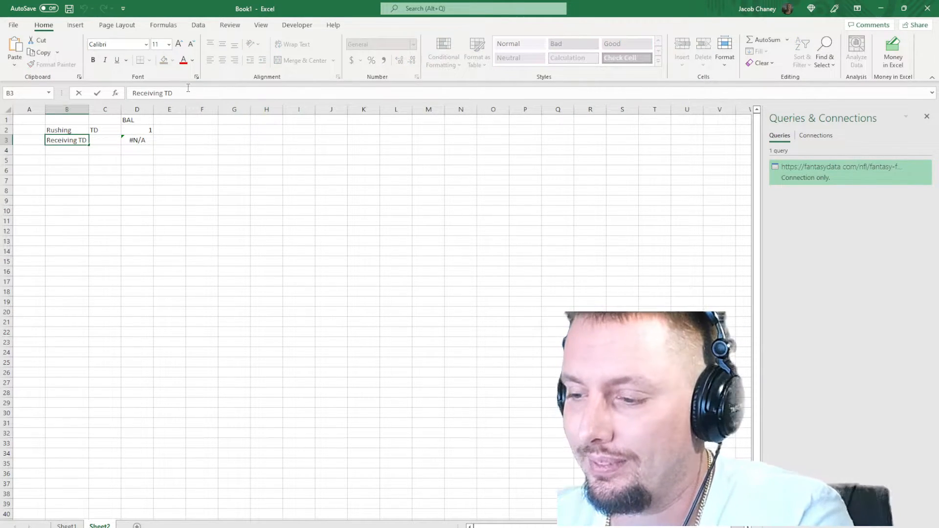
key("Return")
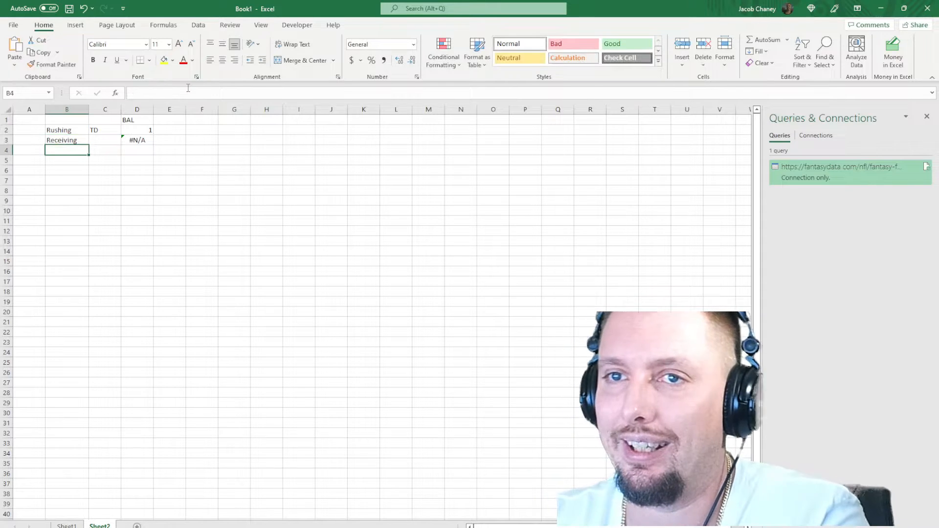
left_click(115, 139)
type("TD")
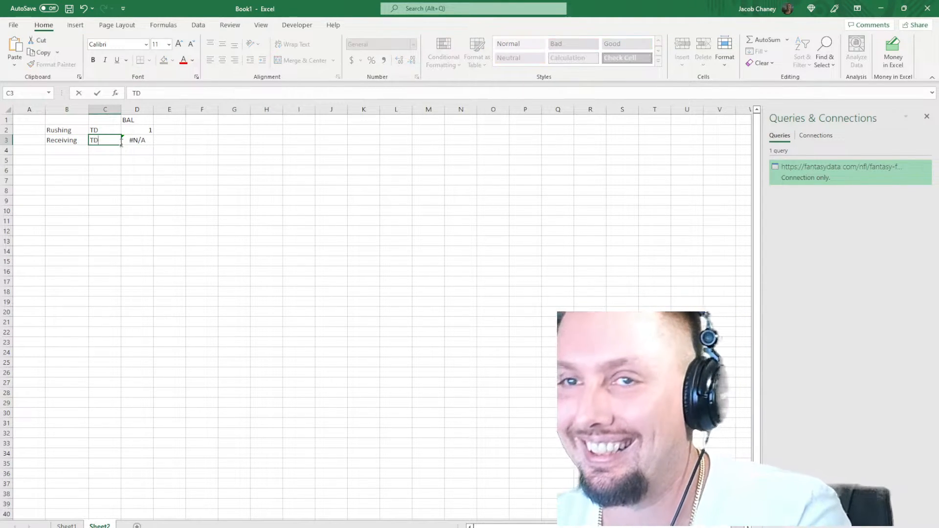
key("Return")
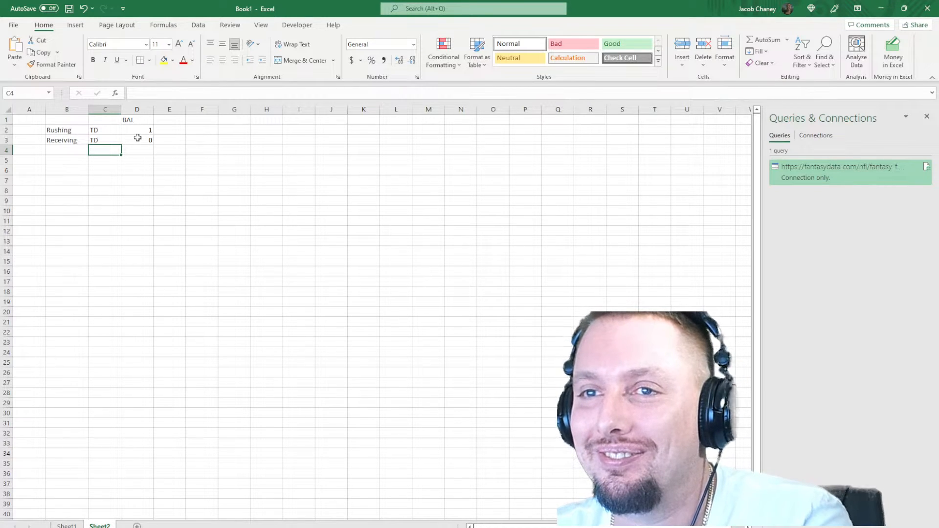
left_click(137, 139)
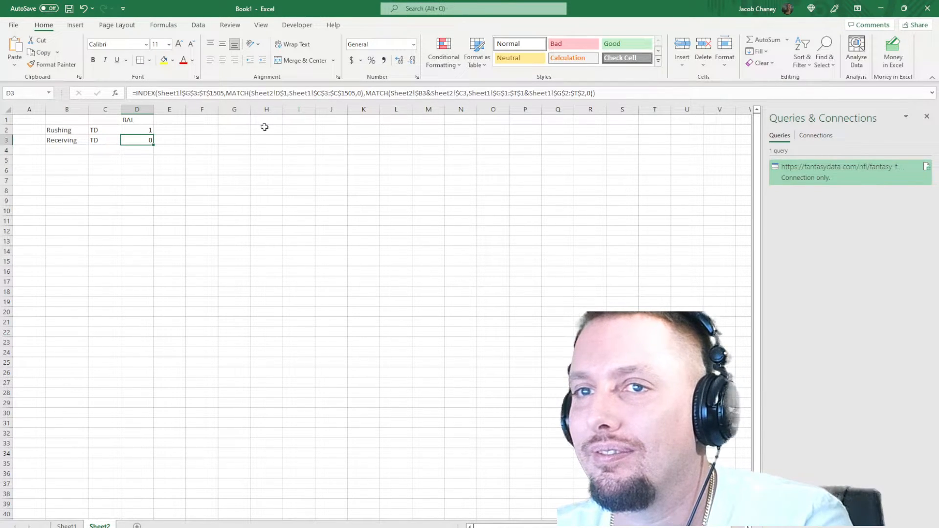
Step: Enter the category "Rushing" in B4
left_click(73, 149)
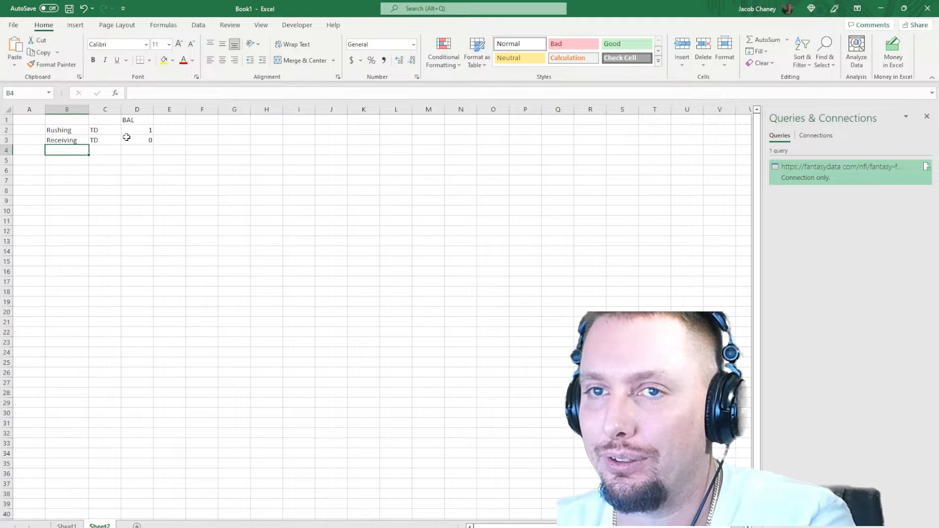
type("Rushing")
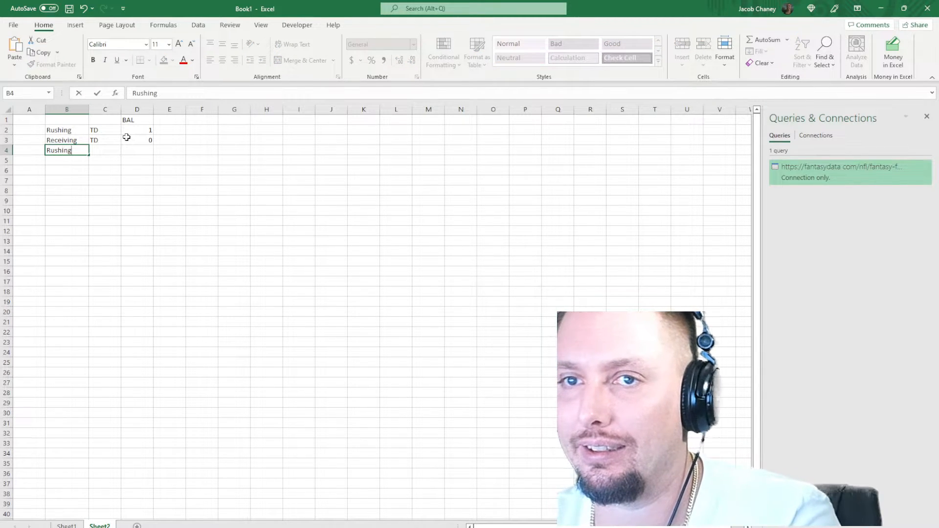
key("Tab")
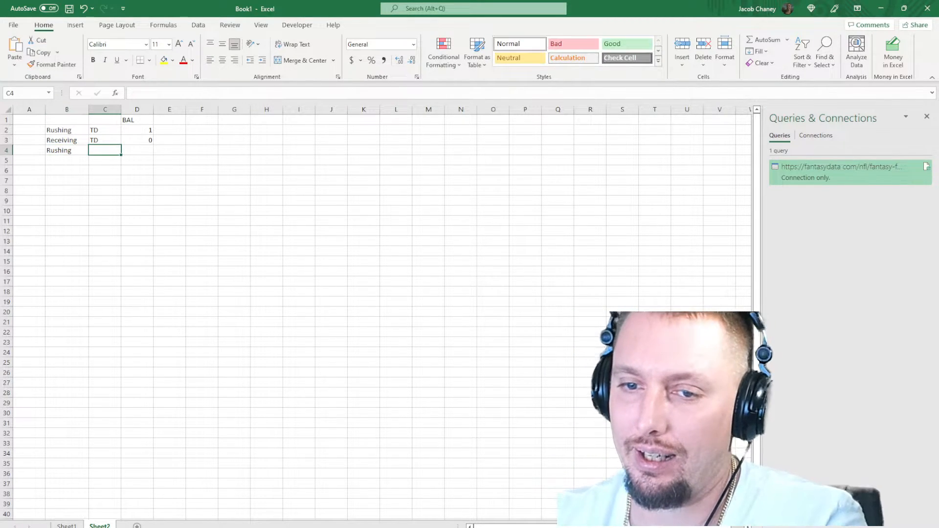
Step: Remove the filter from the Sheet1 stats so that all teams are listed
left_click(75, 526)
left_click(419, 121)
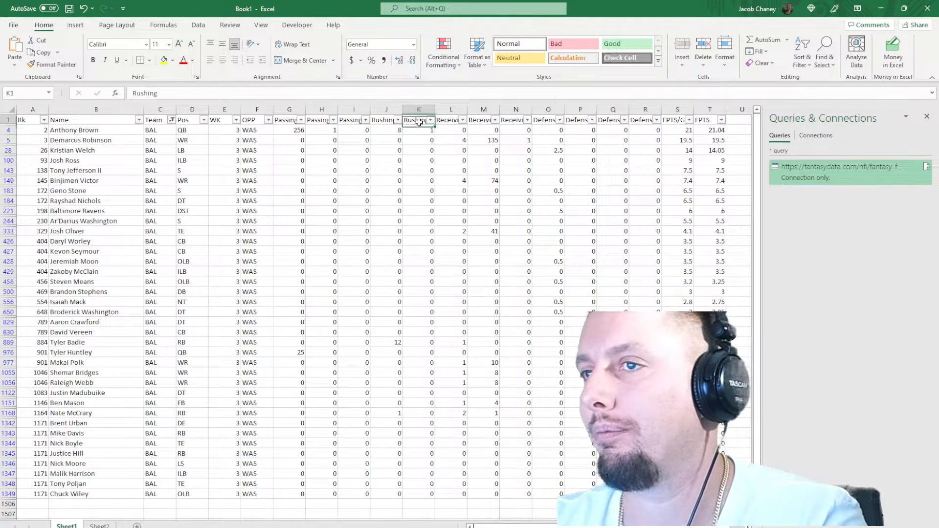
left_click(798, 60)
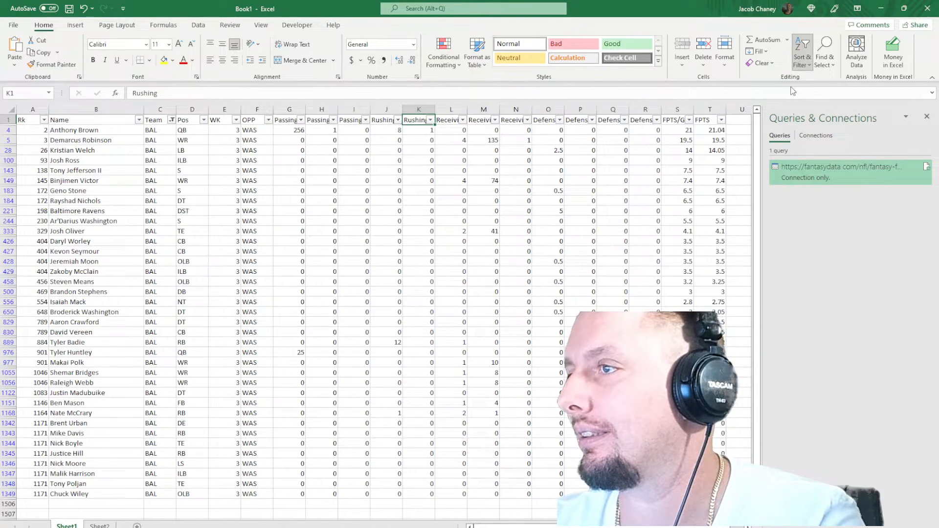
left_click(818, 122)
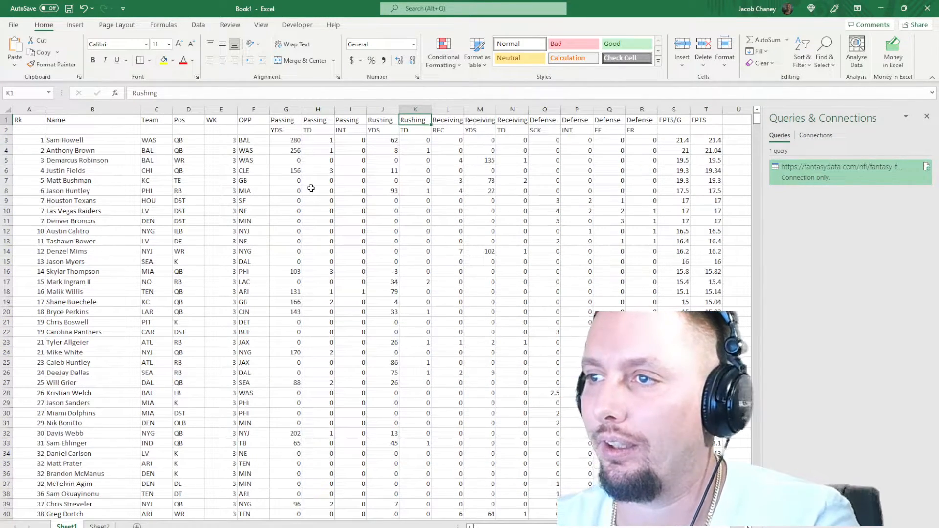
Step: Enter the stat "YDS" in C4 on Sheet2 and fill the lookup formula from D3 into D4
left_click(99, 526)
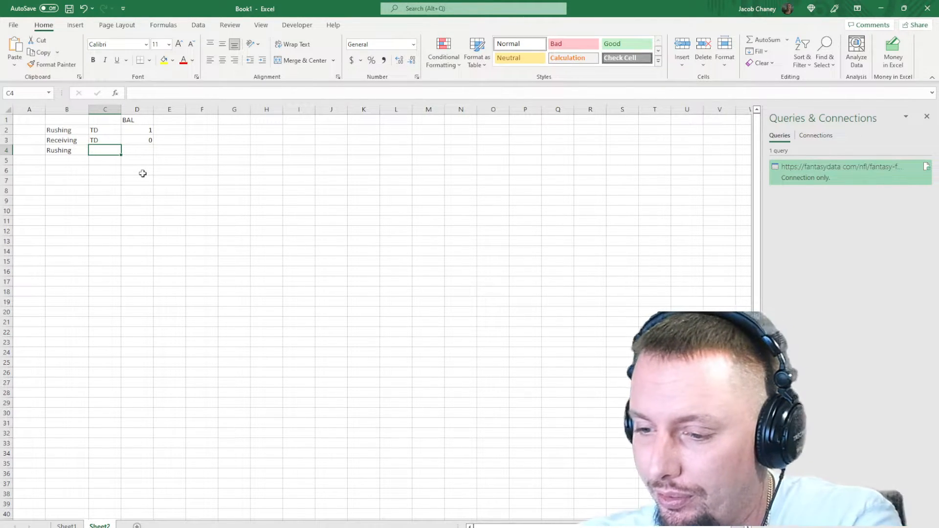
type("YDS")
key("ctrl+Return")
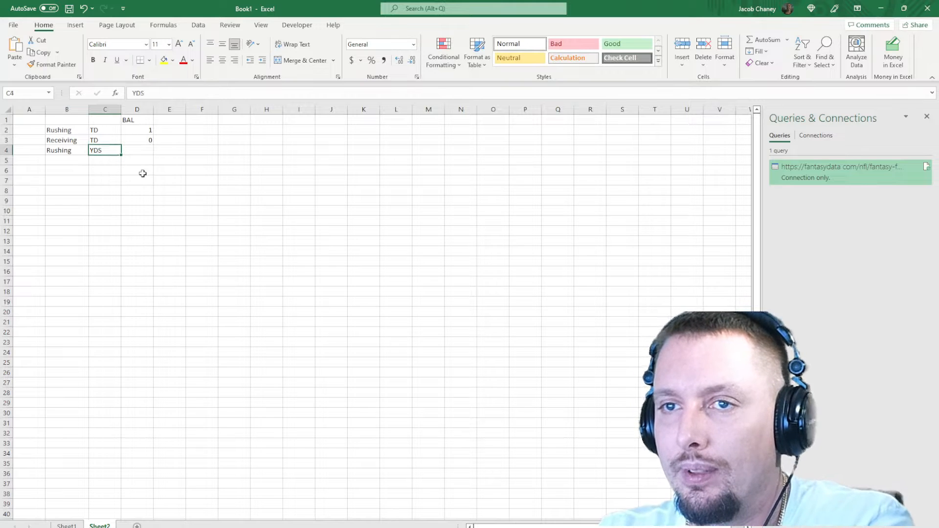
left_click_drag(136, 143, 137, 149)
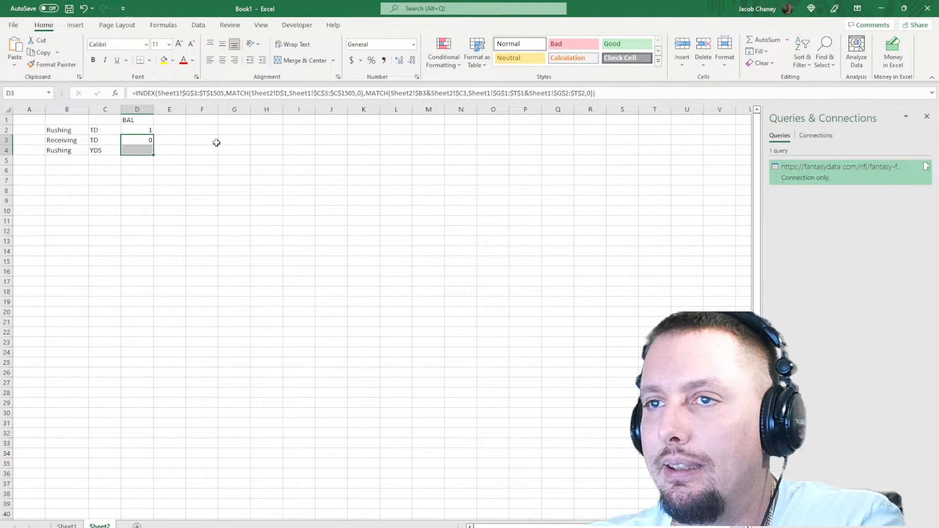
left_click(599, 93)
key("ctrl+Return")
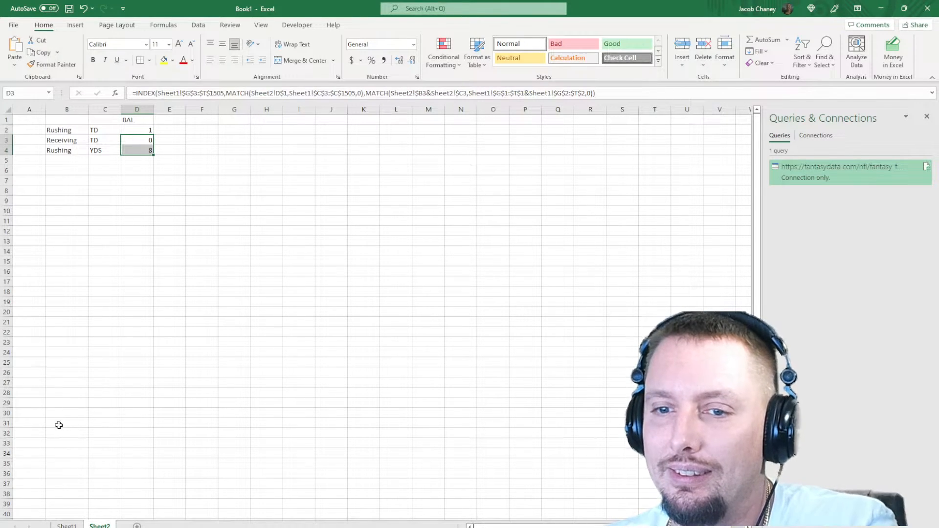
Step: Check the BAL rushing yards lookup on Sheet2 against the first BAL entry in Sheet1's Rushing YDS column
left_click(66, 525)
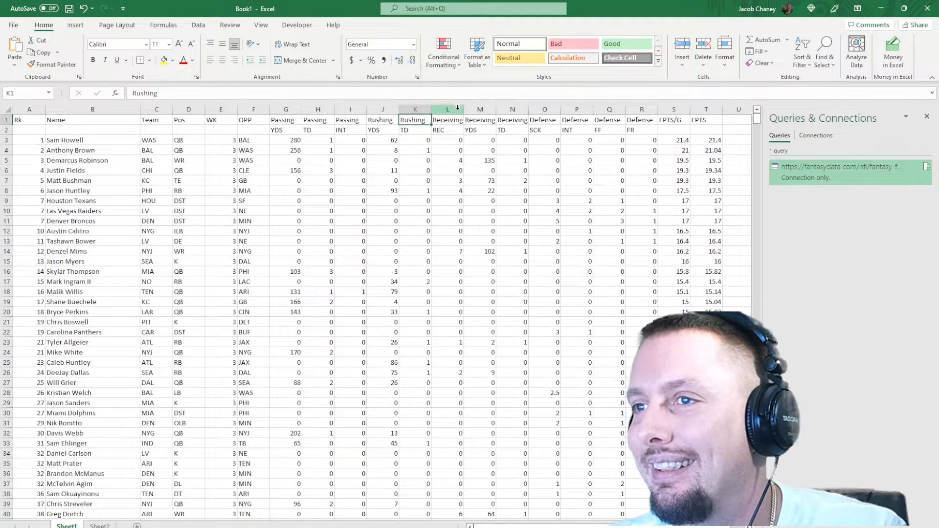
left_click(385, 122)
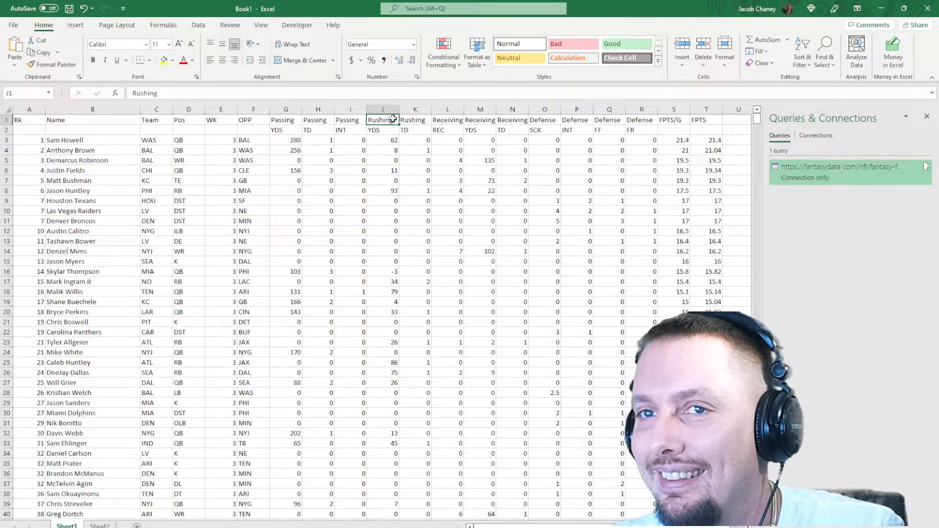
left_click(388, 151)
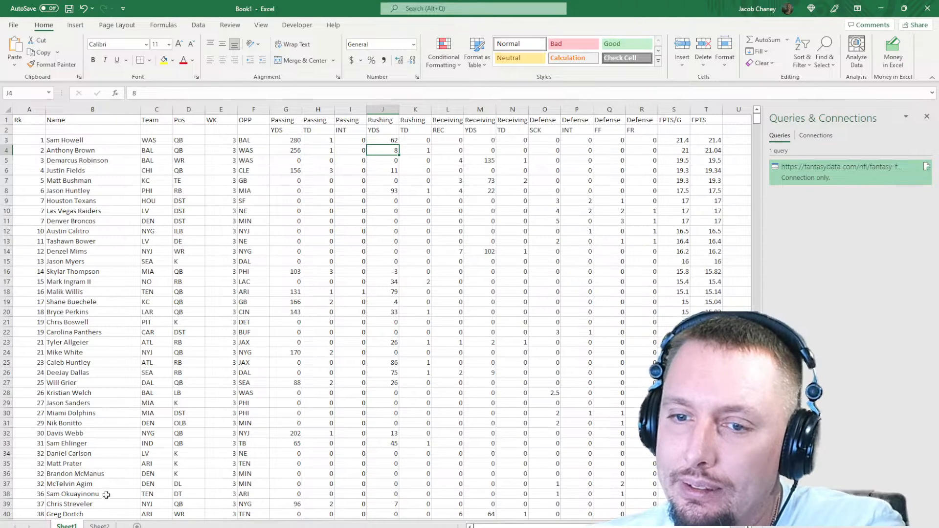
left_click(99, 526)
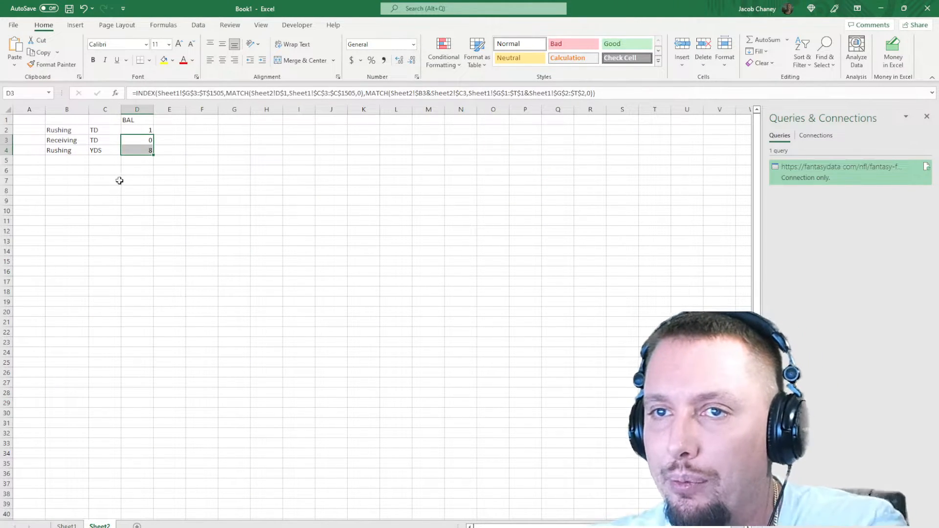
left_click_drag(145, 130, 142, 150)
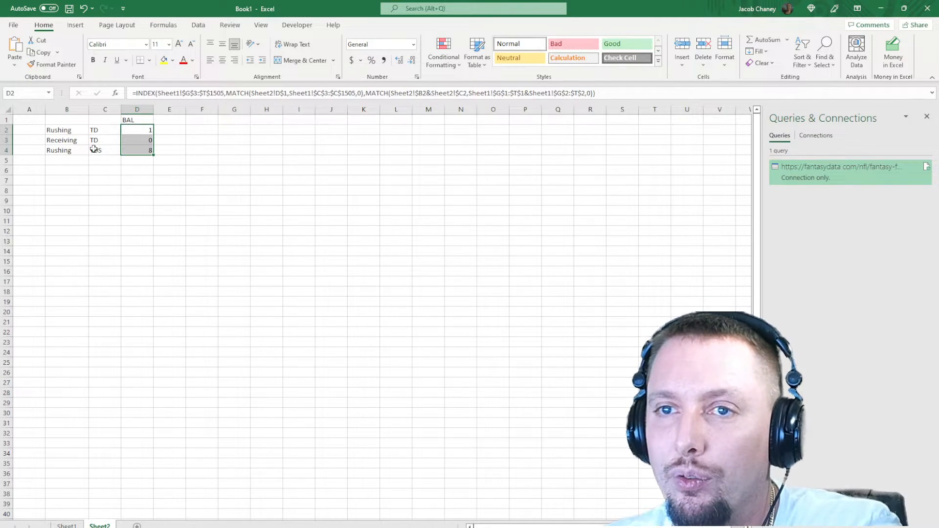
left_click(212, 162)
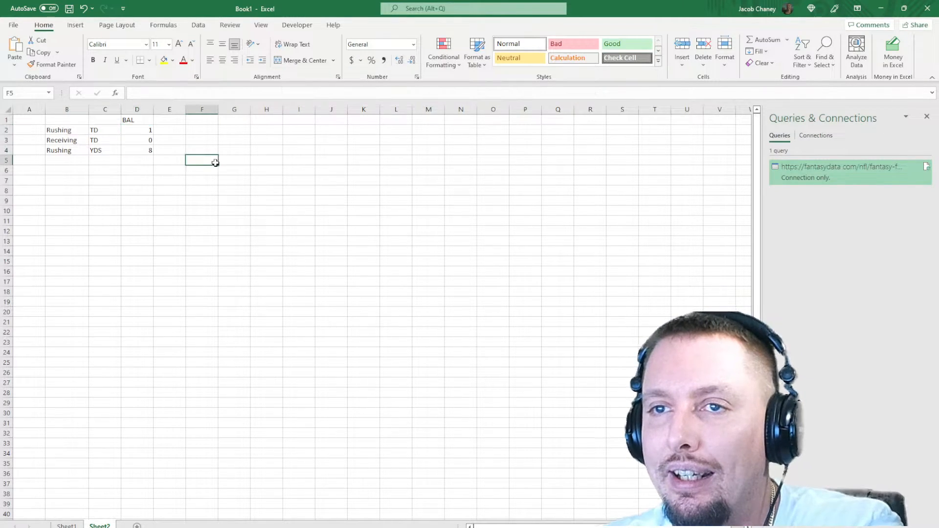
Step: Replace the lookup in D2 with =SUM(Sheet1!G:G) and fill it down through D4
left_click_drag(145, 128, 146, 151)
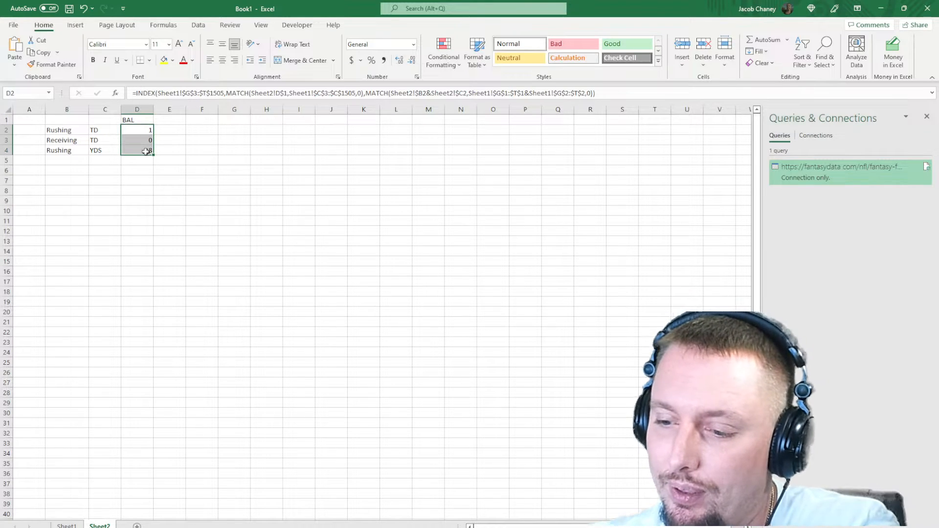
type("SUM")
key("BackSpace")
key("BackSpace")
key("BackSpace")
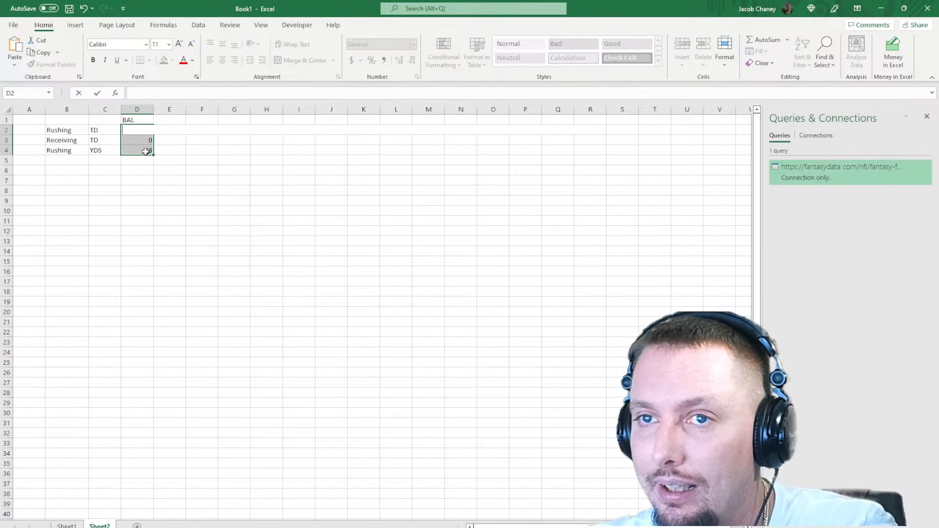
type("=SUM(")
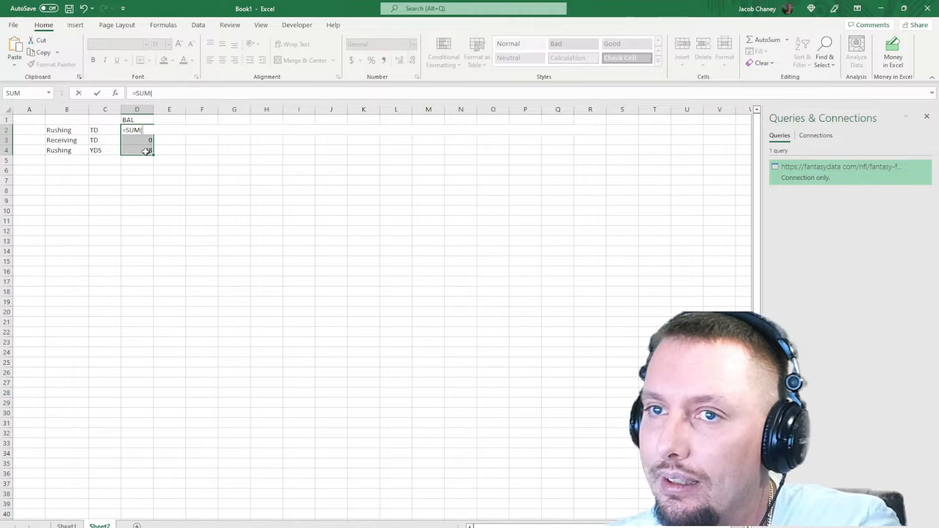
left_click(53, 526)
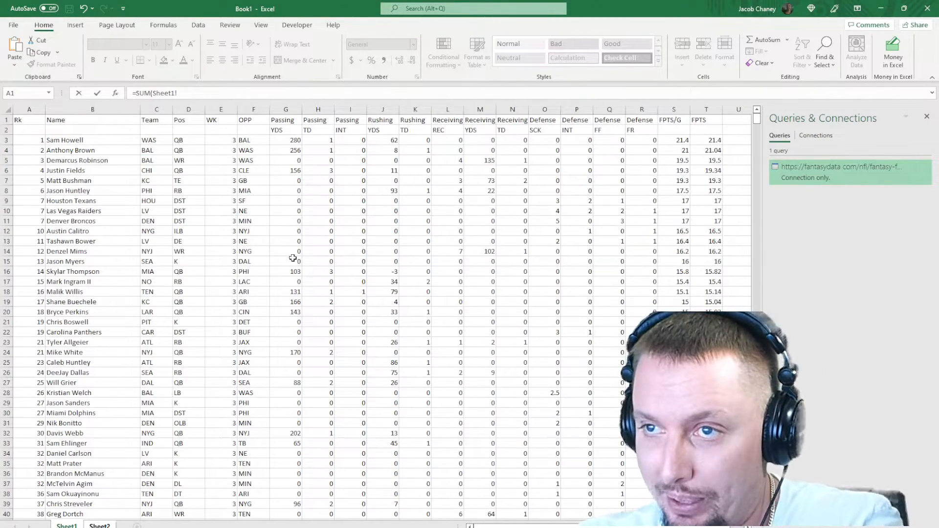
left_click(283, 109)
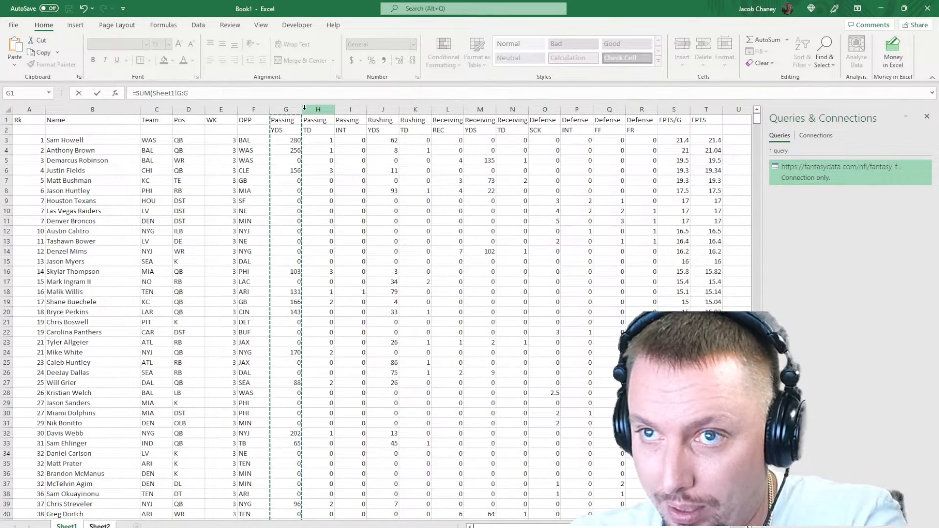
type(")")
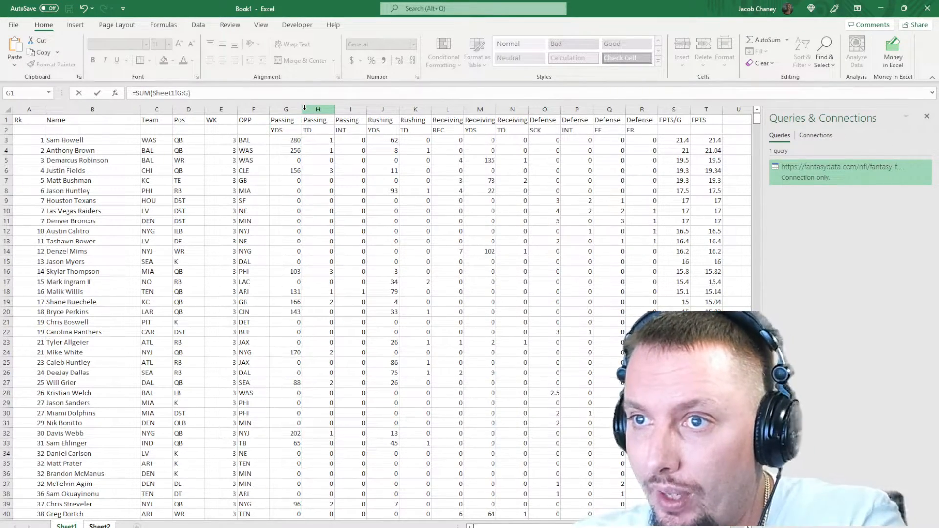
key("Return")
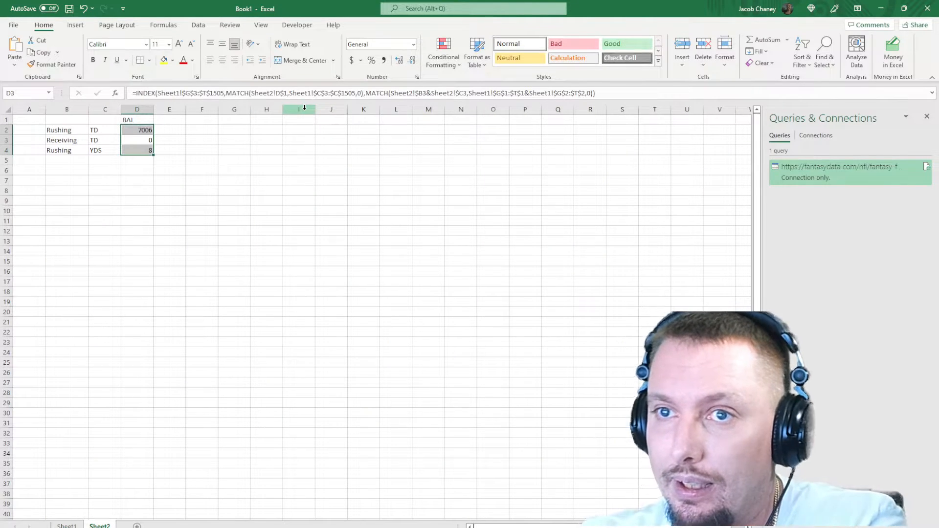
left_click_drag(147, 129, 144, 144)
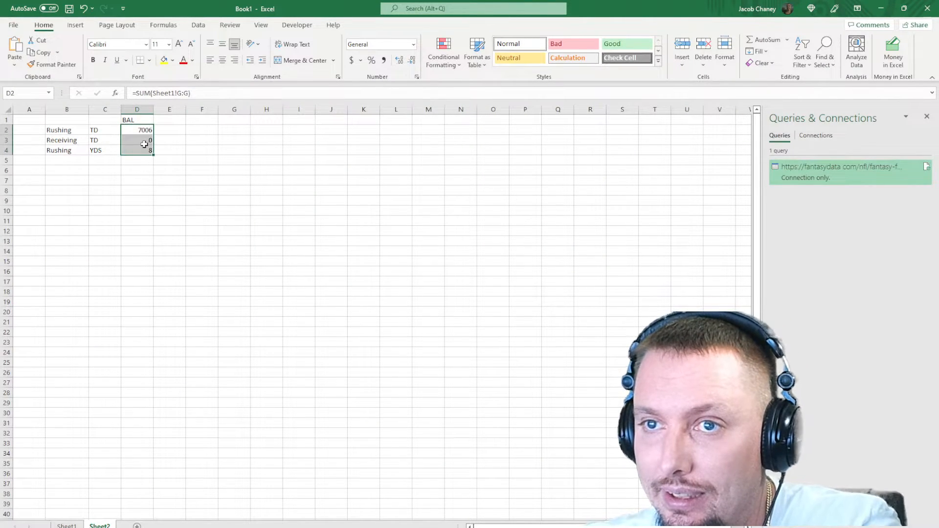
key("ctrl+d")
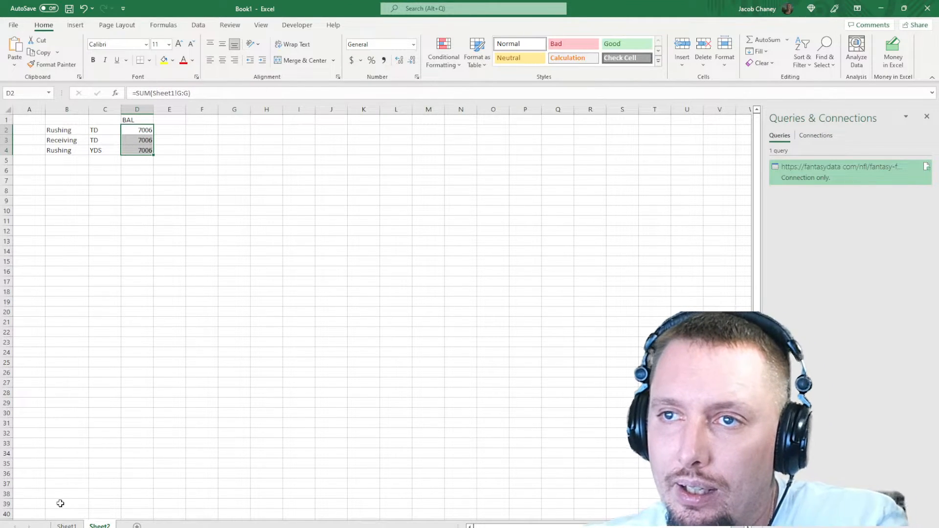
Step: Compare the Passing YDS column summed by the formula with the Rushing TD column on Sheet1
left_click(67, 526)
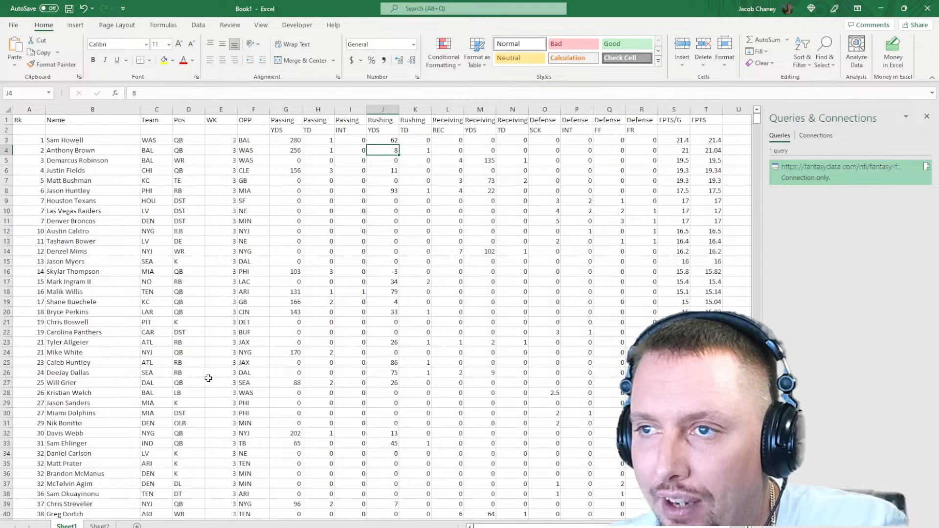
left_click(99, 525)
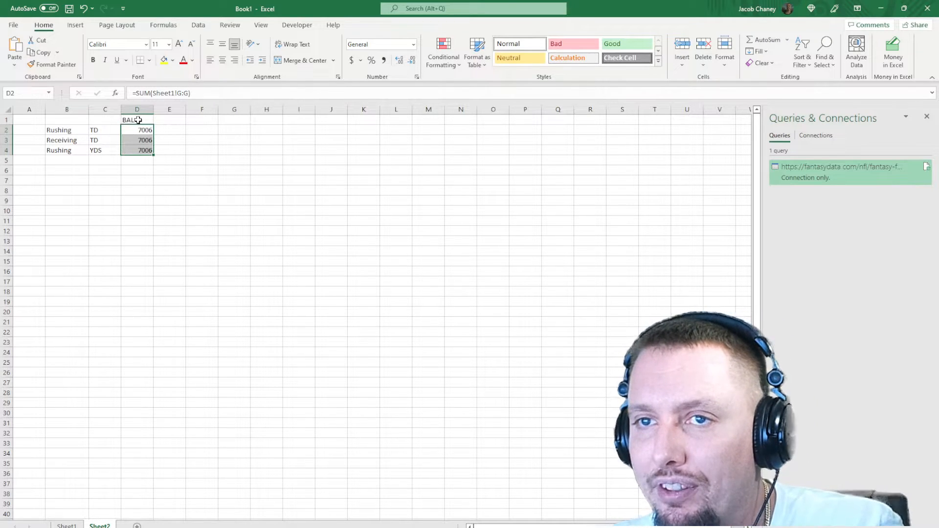
key("ctrl+Page_Up")
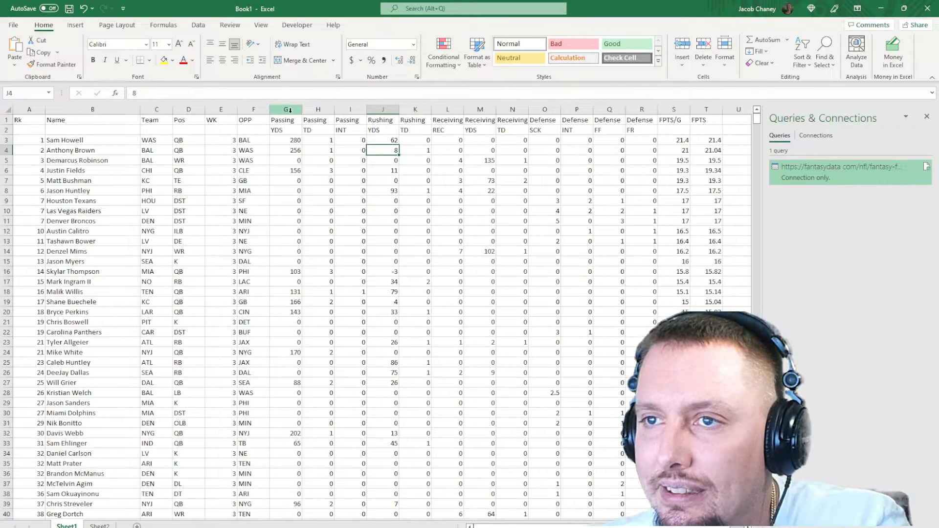
left_click(289, 109)
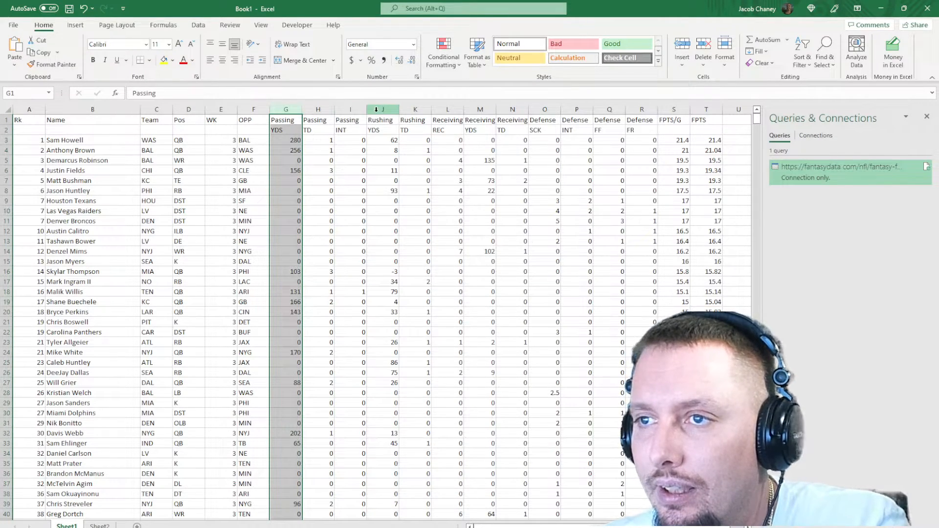
left_click(415, 140)
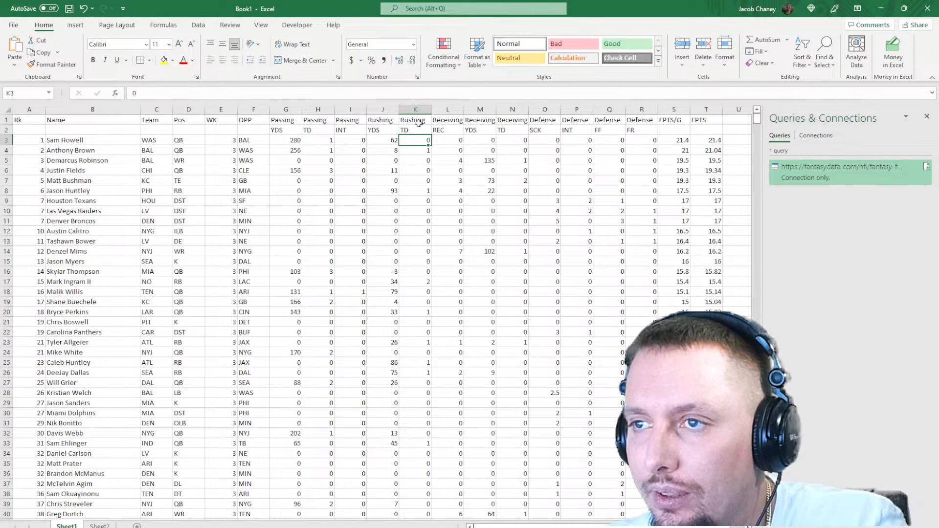
left_click(415, 105)
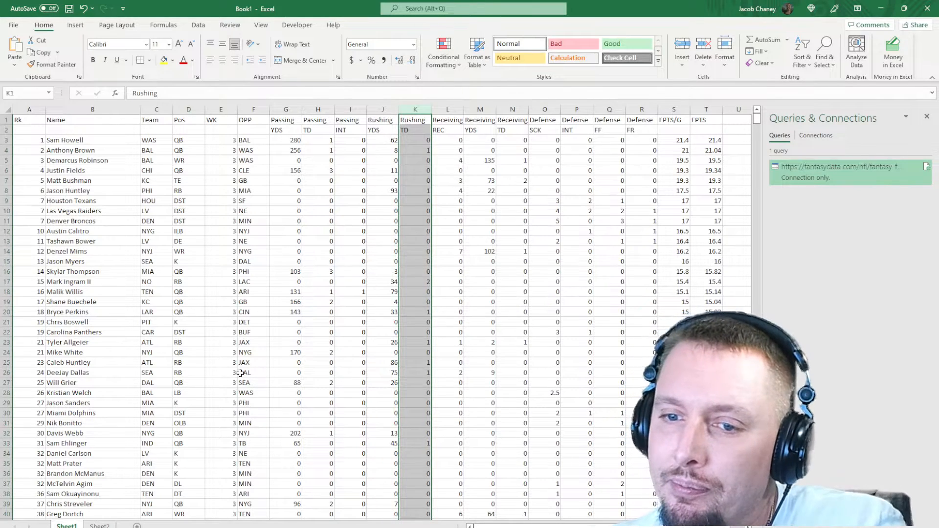
Step: Start a SUMIF formula in D2 on Sheet2 with Sheet1's Team column as the absolute criteria range, Sheet1!$C:$C
left_click(100, 525)
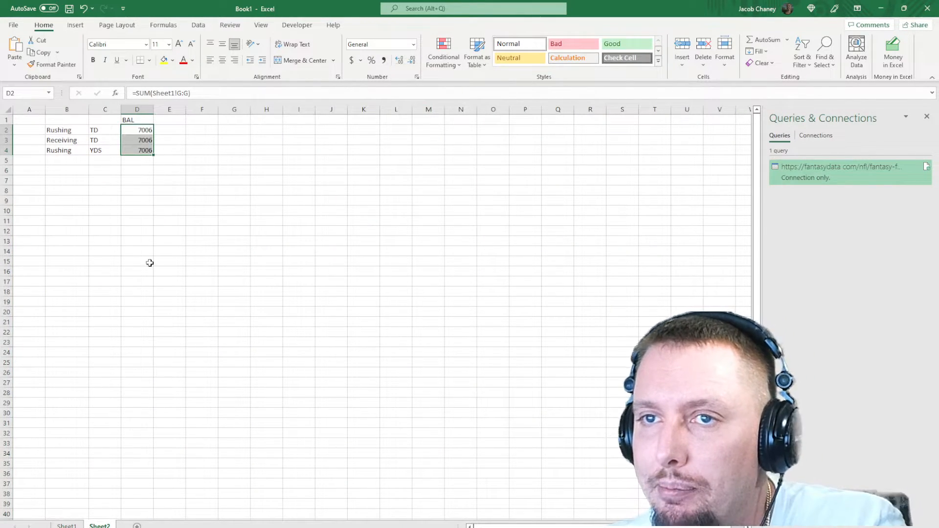
type("=SUMIF(")
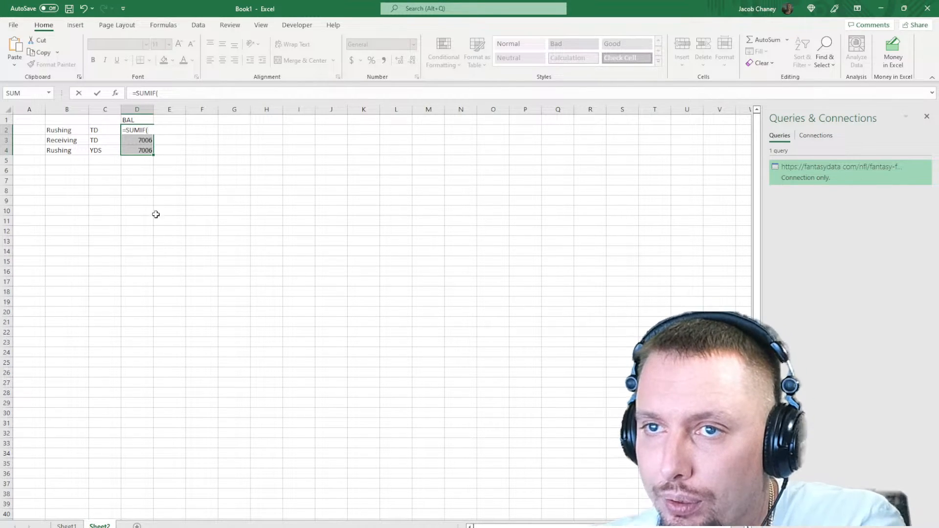
left_click(66, 526)
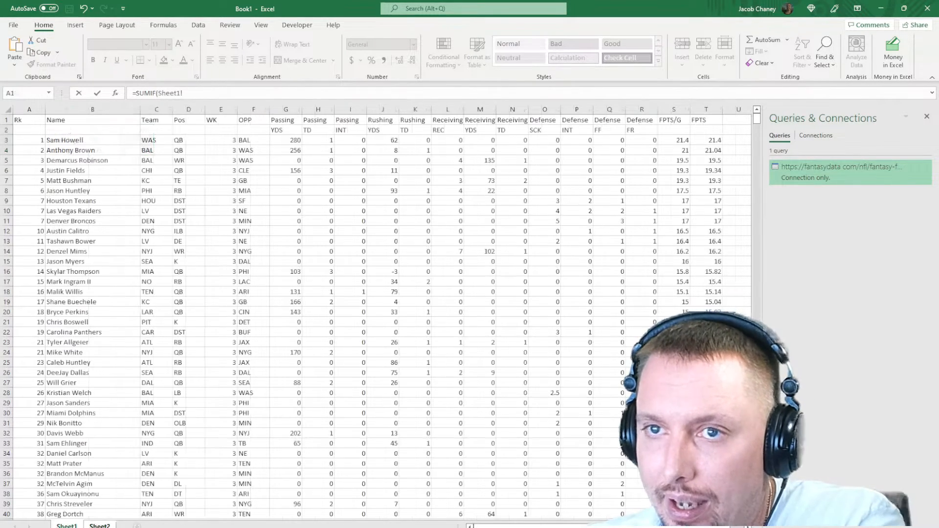
left_click(157, 108)
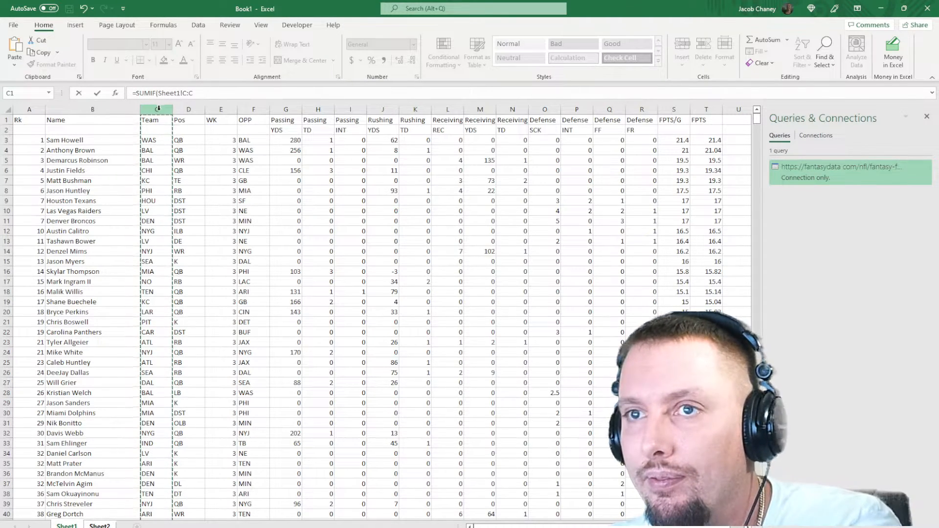
key("F4")
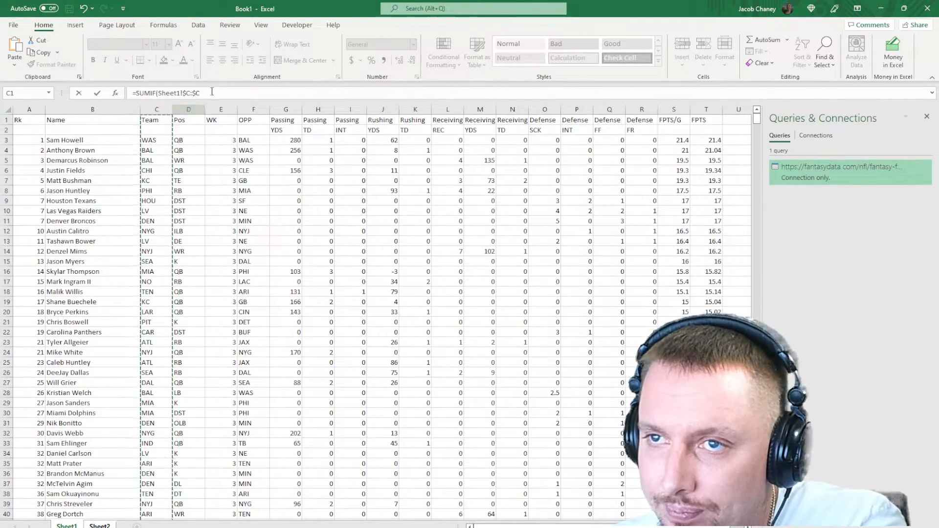
type(",")
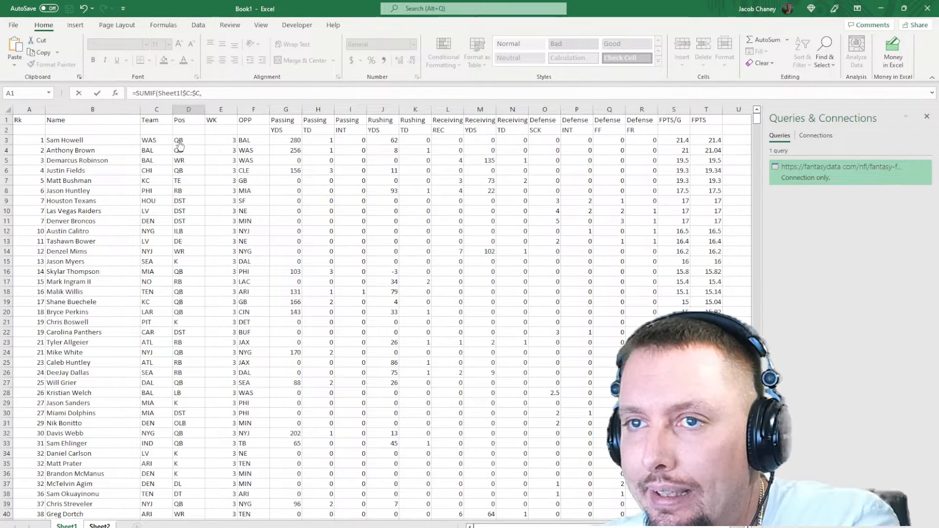
Step: Add the BAL header cell on Sheet2 as the SUMIF criterion with only its row locked, Sheet2!D$1
left_click(99, 526)
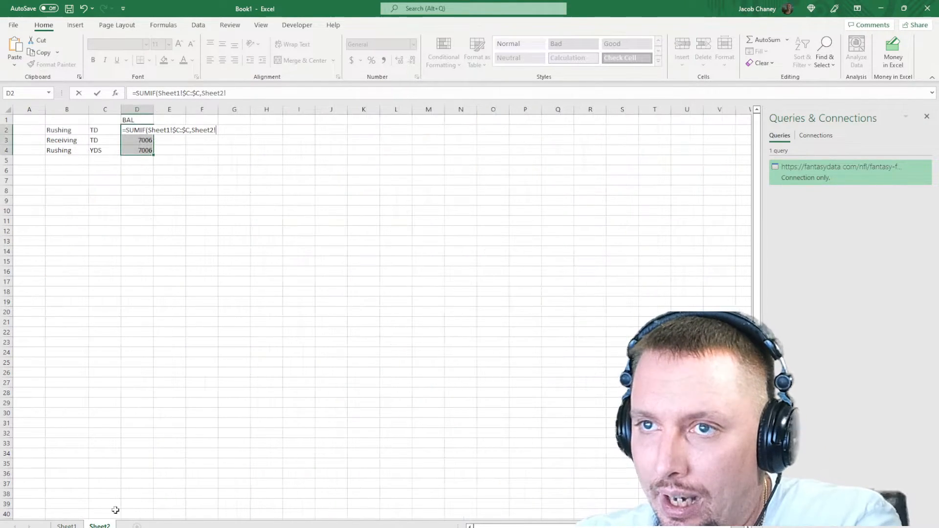
left_click(142, 120)
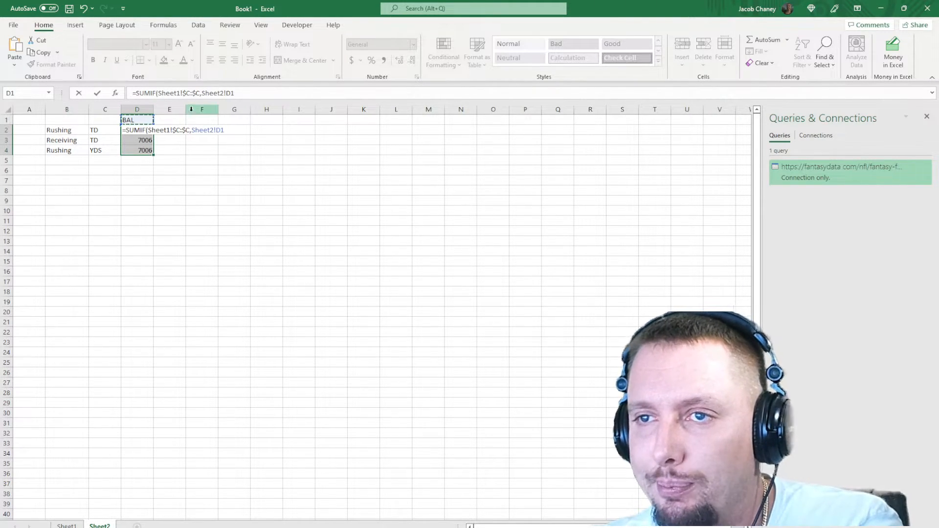
key("F4")
key("F4")
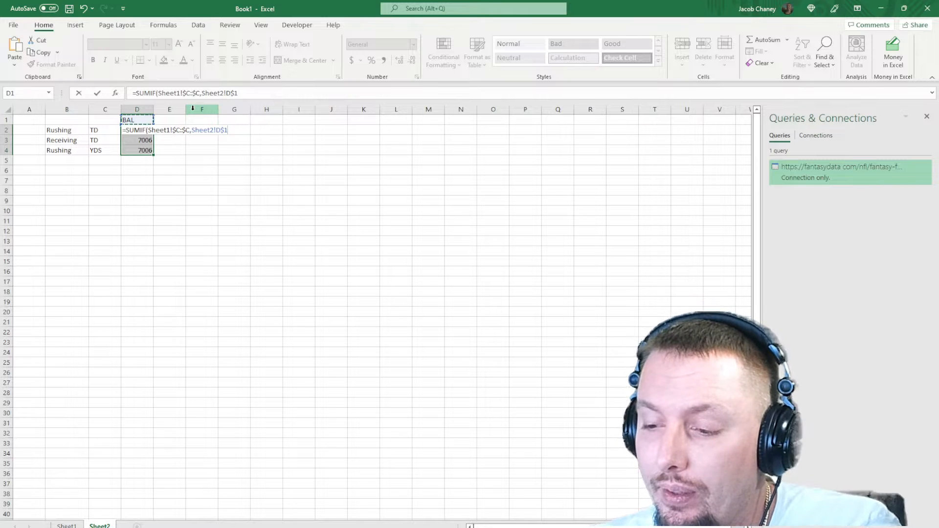
type(",")
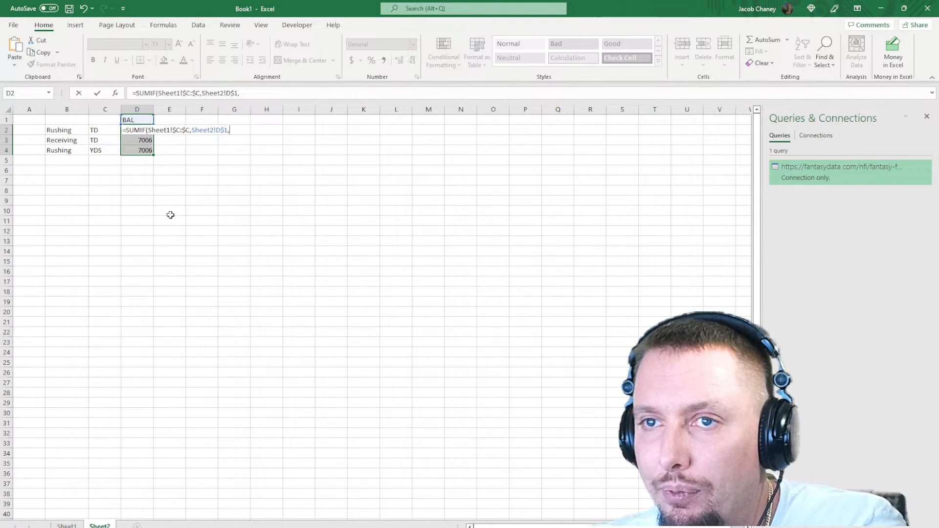
Step: Complete the SUMIF with Sheet1's Rushing TD column as sum range, Sheet1!$K:$K, and enter the formula in D2:D4
left_click(67, 525)
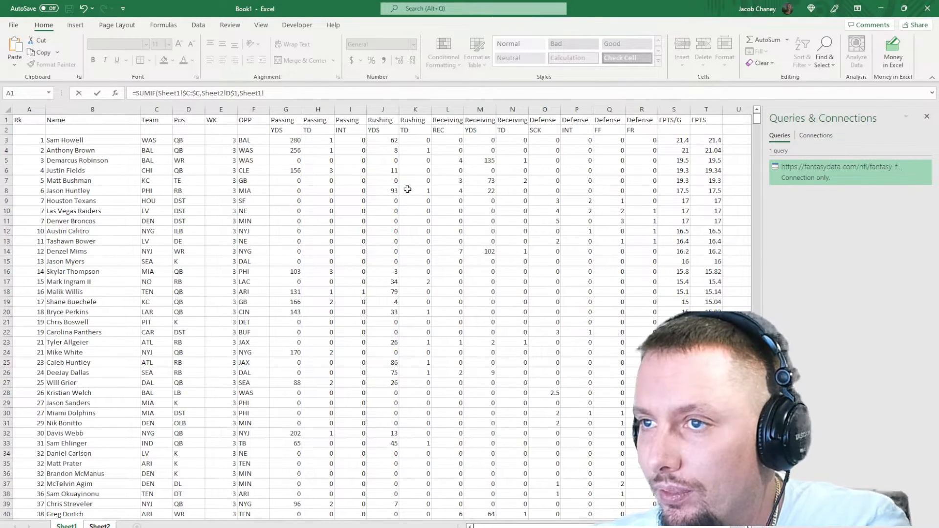
left_click(416, 109)
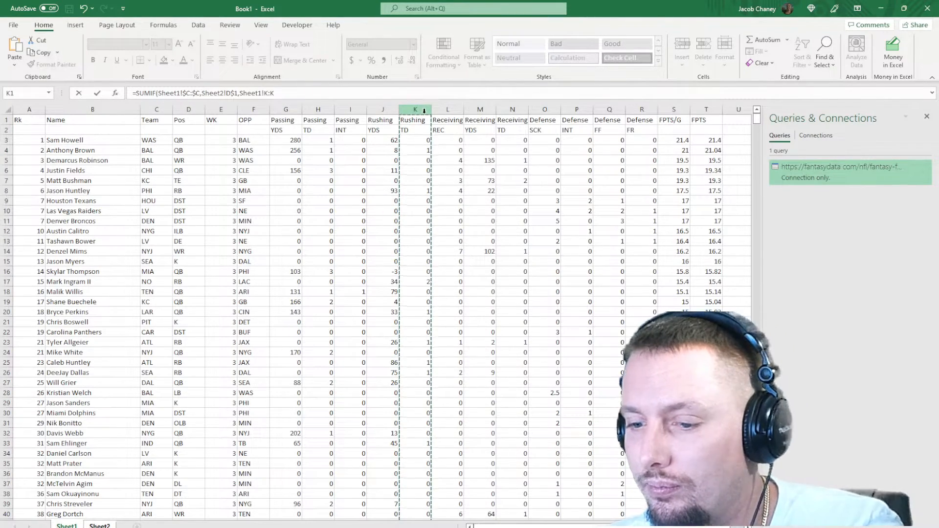
key("F4")
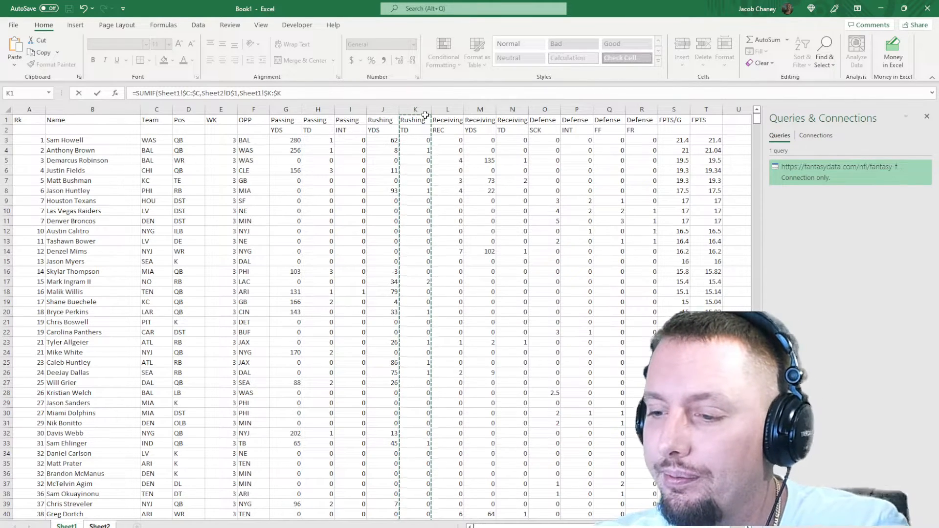
type(")")
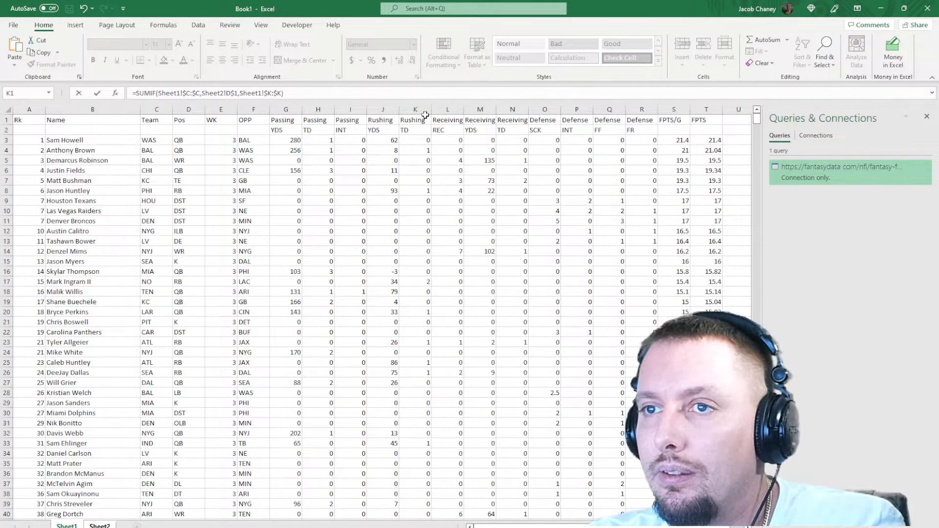
key("ctrl+Return")
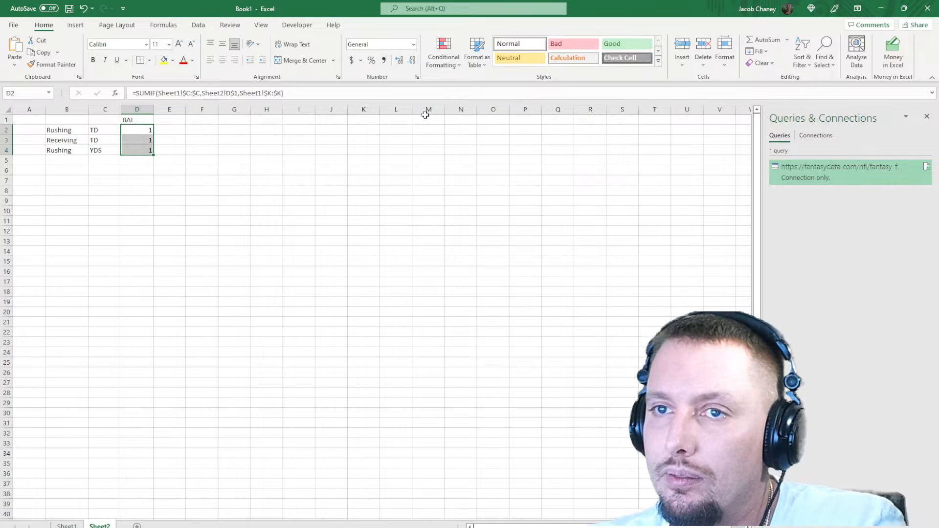
Step: Clear the Receiving TD and Rushing YDS rows in B3:D4, keeping only the Rushing TD row
left_click(146, 129)
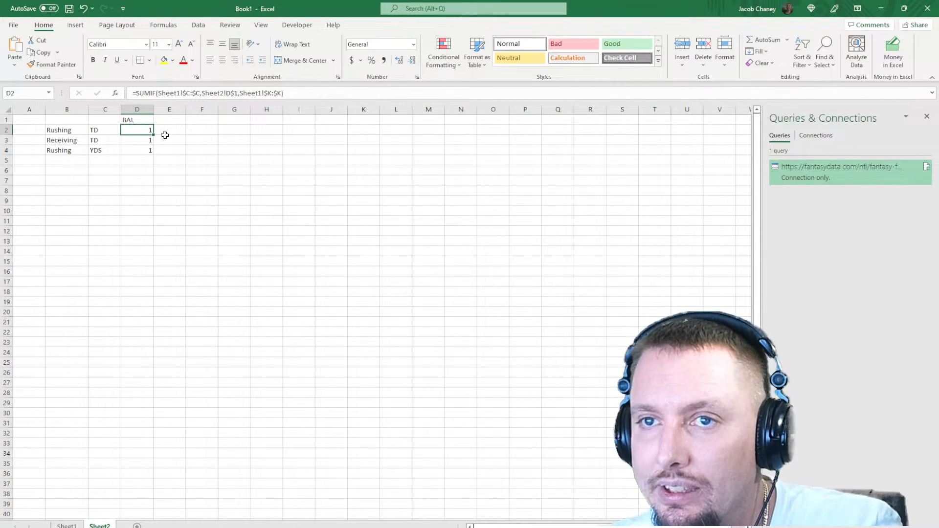
left_click_drag(147, 140, 147, 151)
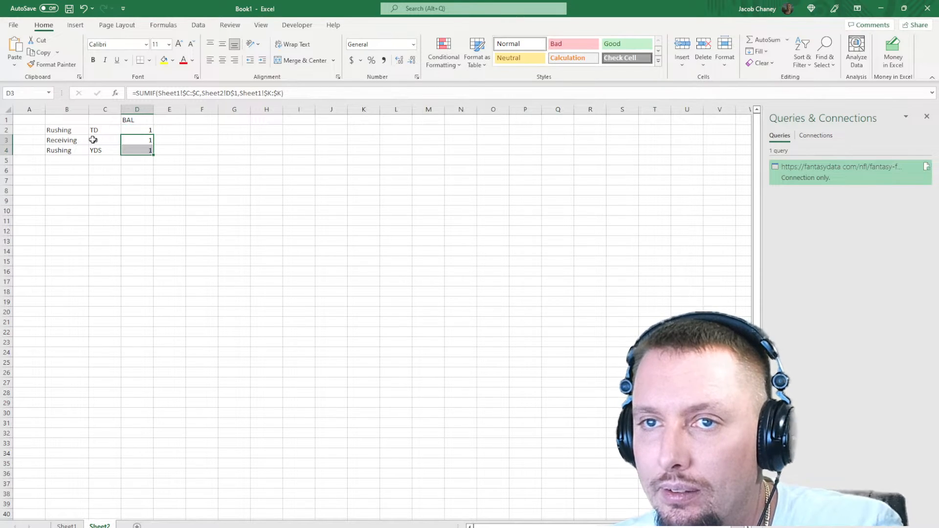
left_click_drag(75, 140, 138, 148)
key("Delete")
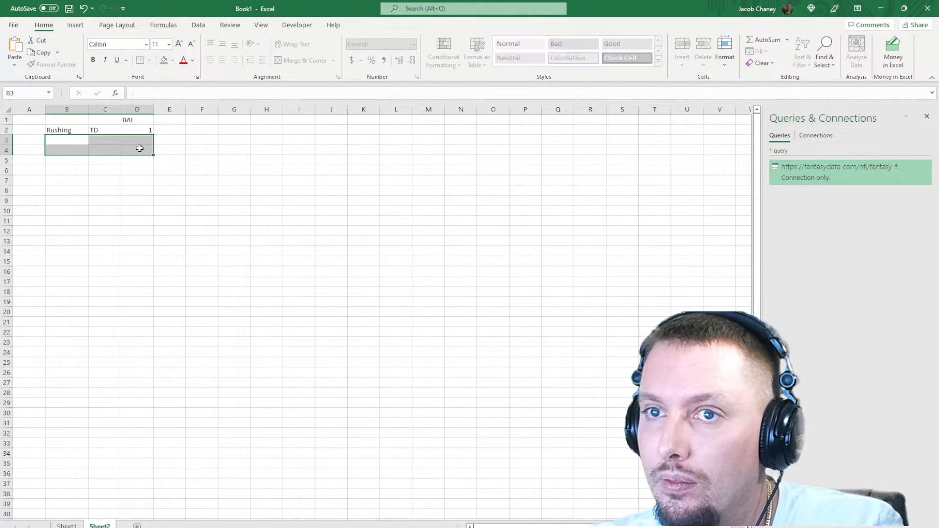
Step: Enter the team headers WAS in E1 and HOU in F1 on Sheet2, consulting Sheet1's team list
left_click(167, 117)
type("WAS")
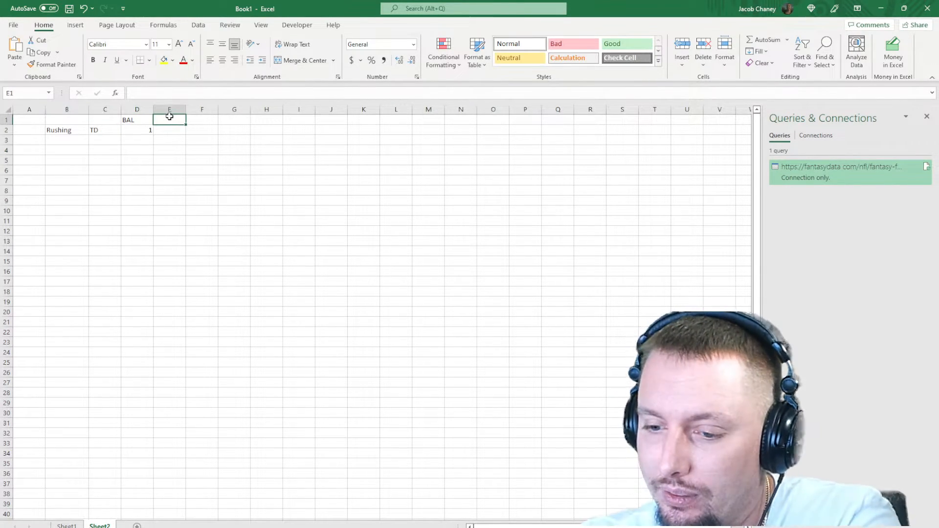
key("Tab")
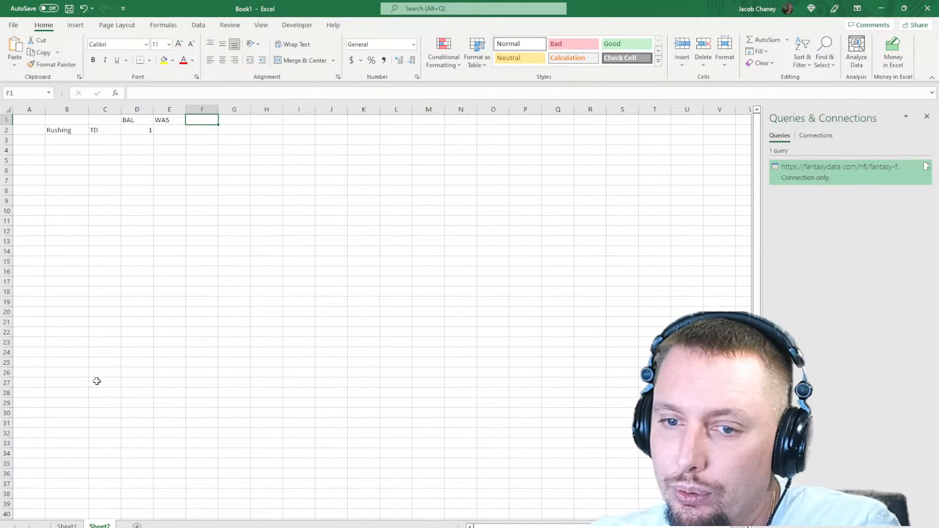
left_click(67, 526)
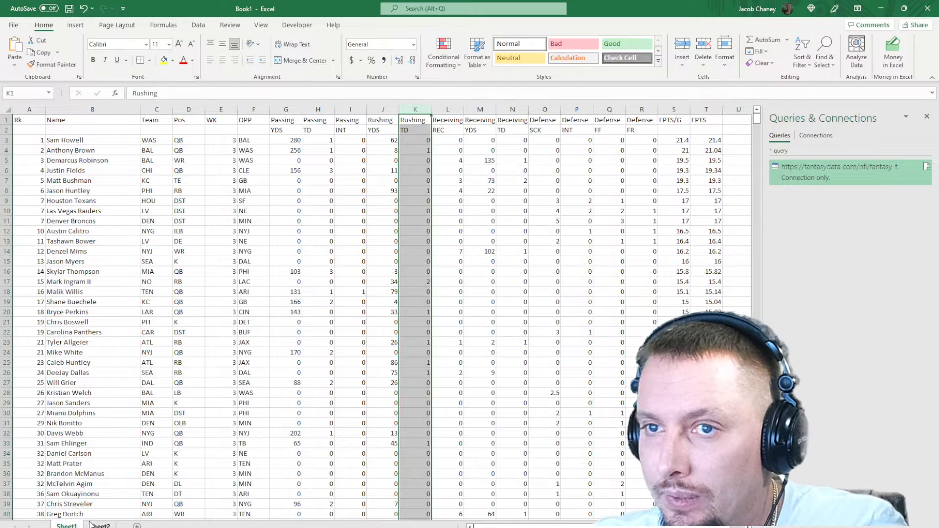
left_click(108, 525)
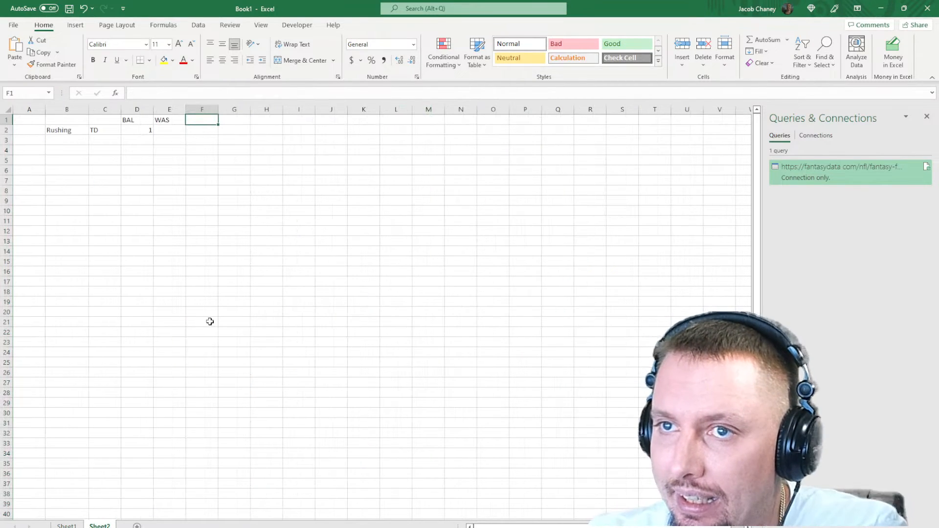
type("HOU")
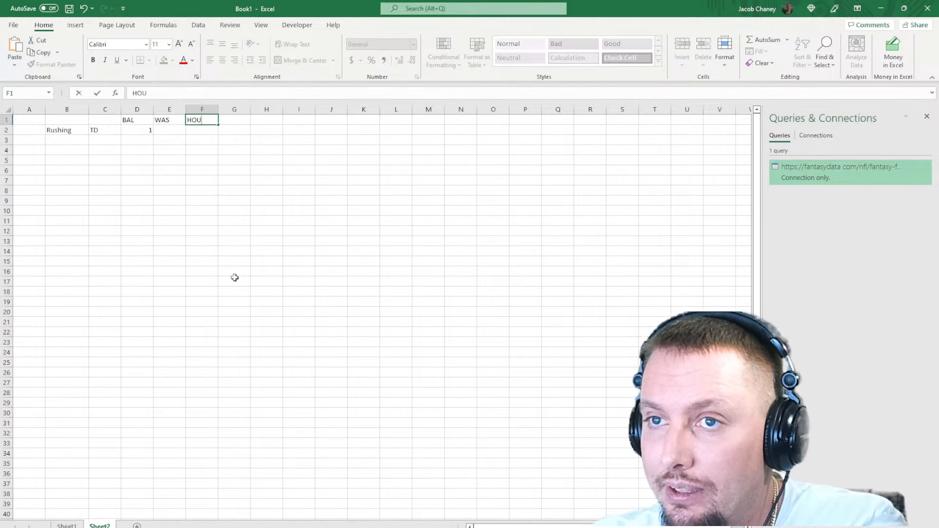
key("Tab")
Step: Enter the team headers PHI in G1 and KC in H1
type("PH")
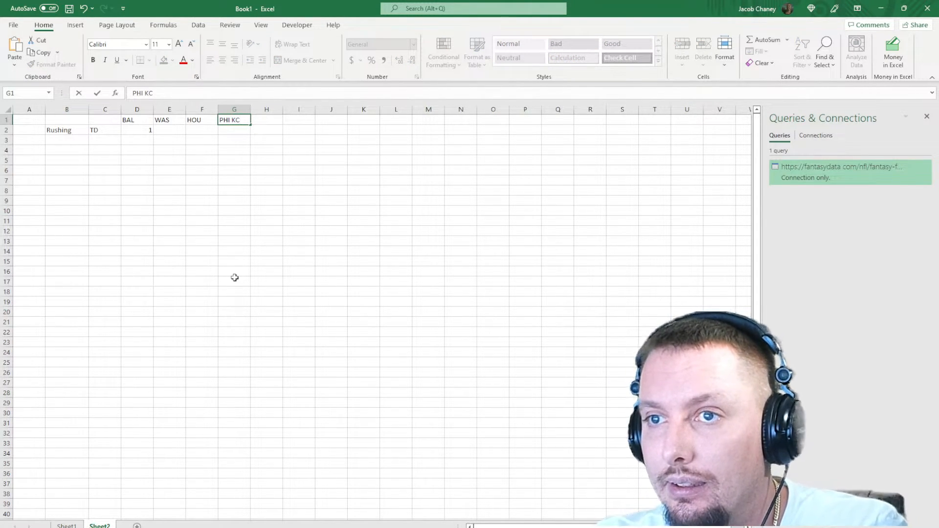
type("I KC")
key("BackSpace")
key("BackSpace")
key("BackSpace")
key("Return")
key("Up")
key("Right")
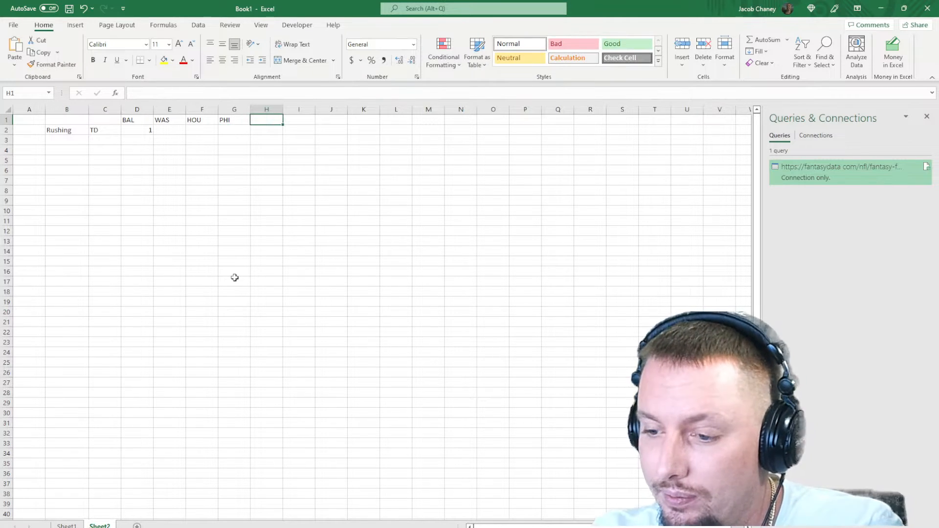
type("KC")
key("Return")
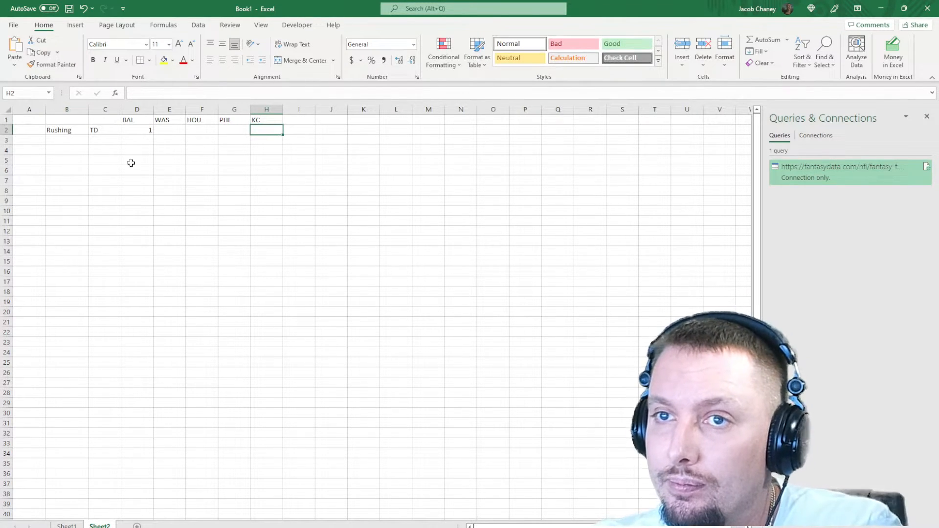
Step: Fill the Rushing TD SUMIF formula from D2 across to H2 for all five teams
left_click(141, 132)
left_click_drag(141, 131, 272, 122)
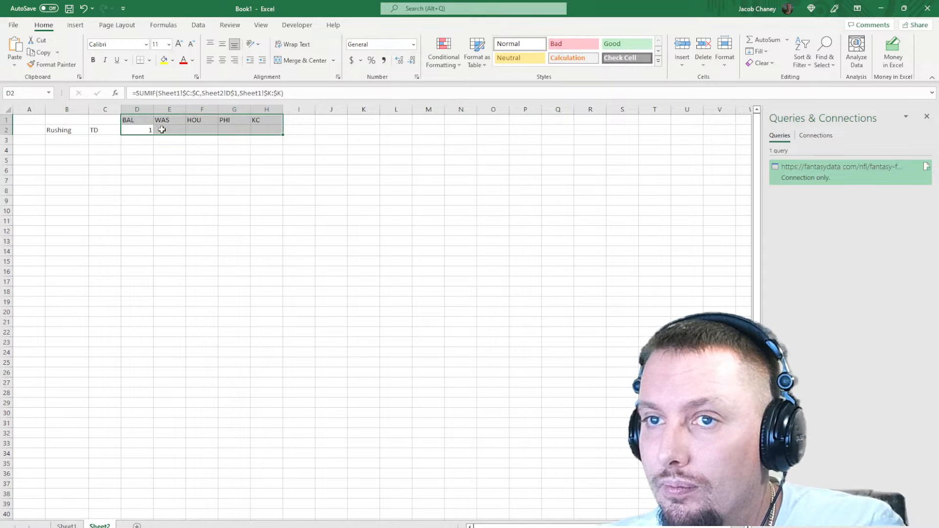
left_click_drag(144, 130, 266, 130)
left_click(288, 93)
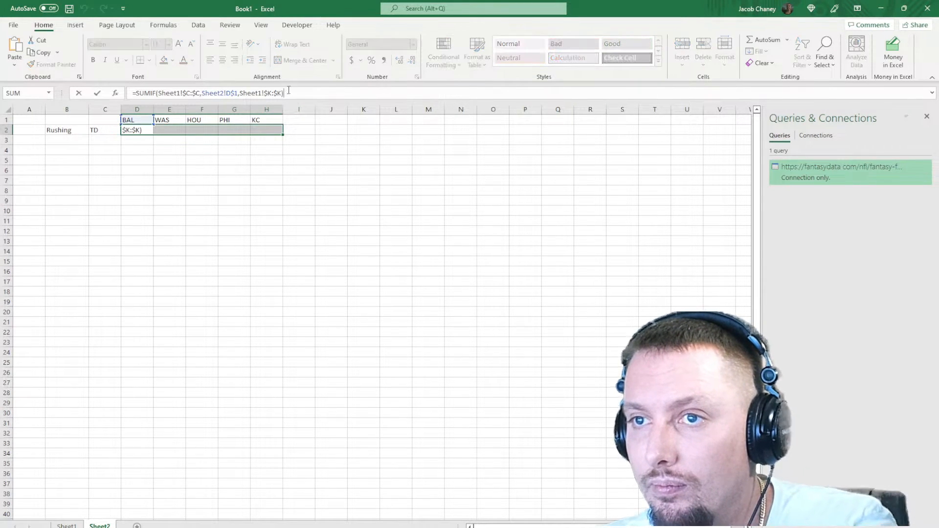
key("ctrl+Return")
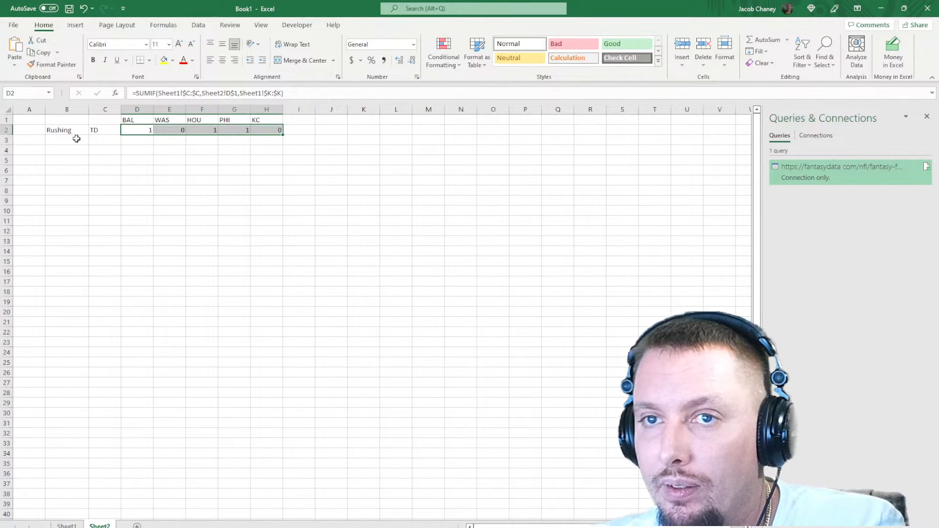
Step: Add a second stat row by entering "Receiving" in B3 and "TD" in C3
left_click(76, 139)
type("Receiving")
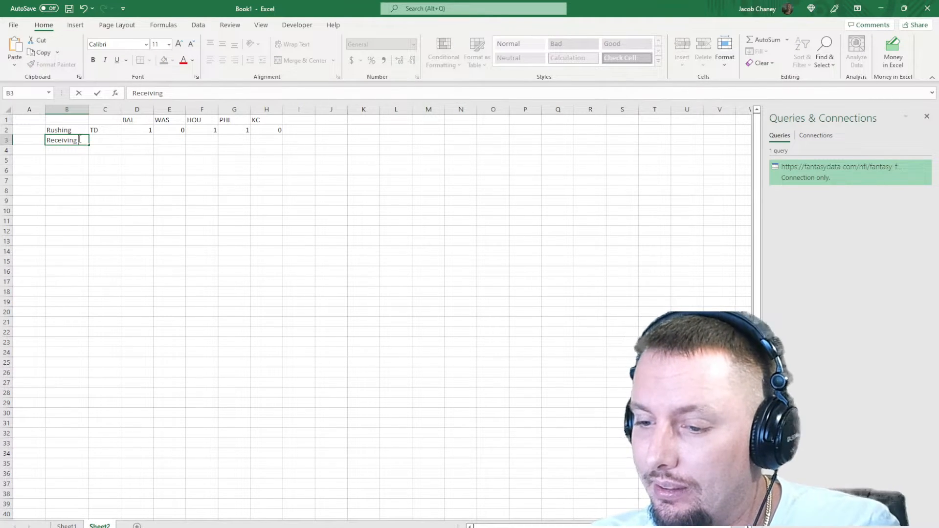
key("Tab")
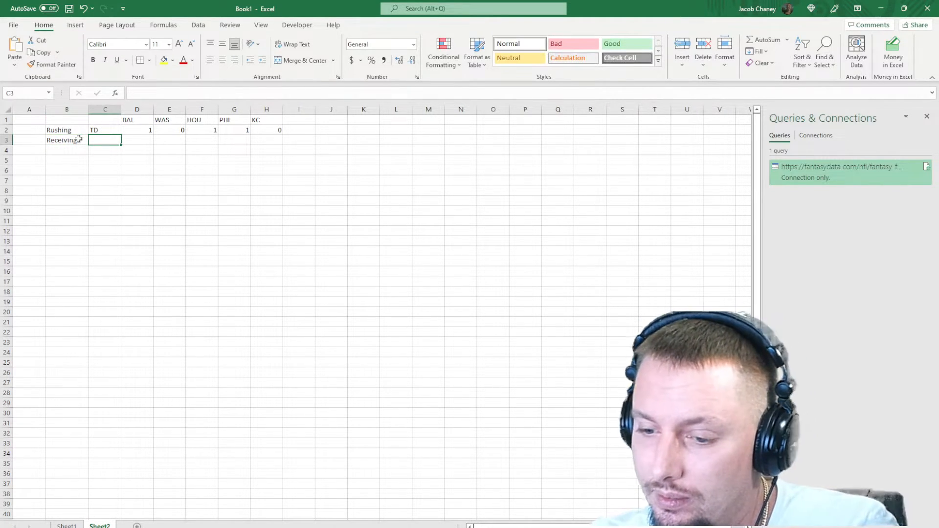
type("TD")
key("Tab")
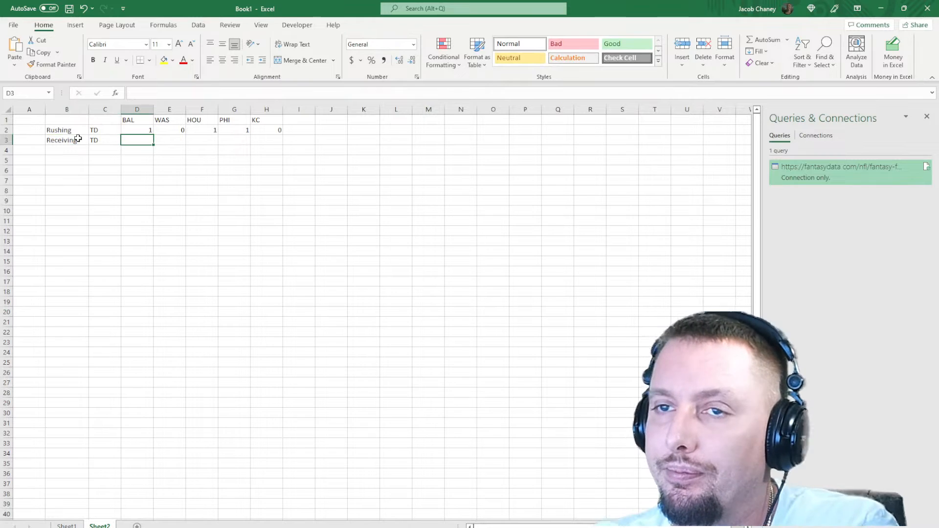
Step: Check Sheet1 for the Receiving TD column and copy the Rushing TD formulas from D2:H2 on Sheet2 into the Receiving row starting at D3
left_click(67, 526)
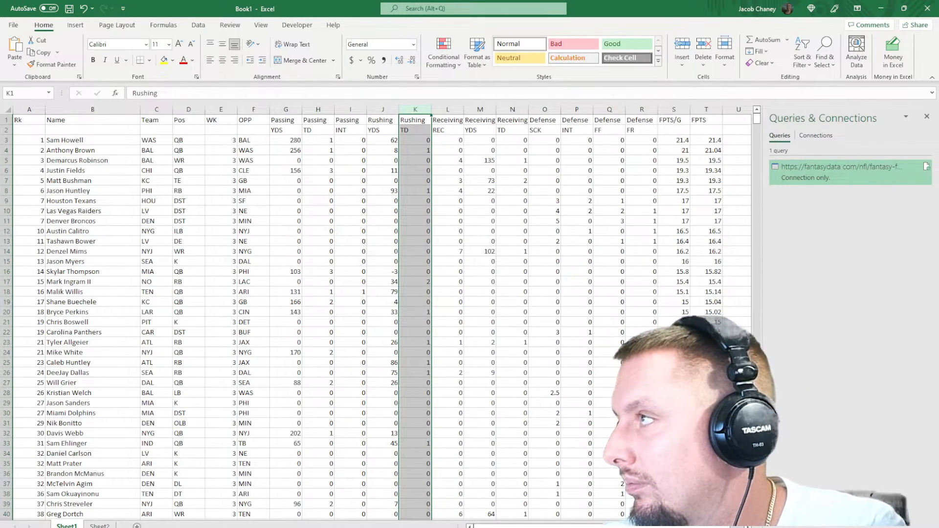
left_click(100, 526)
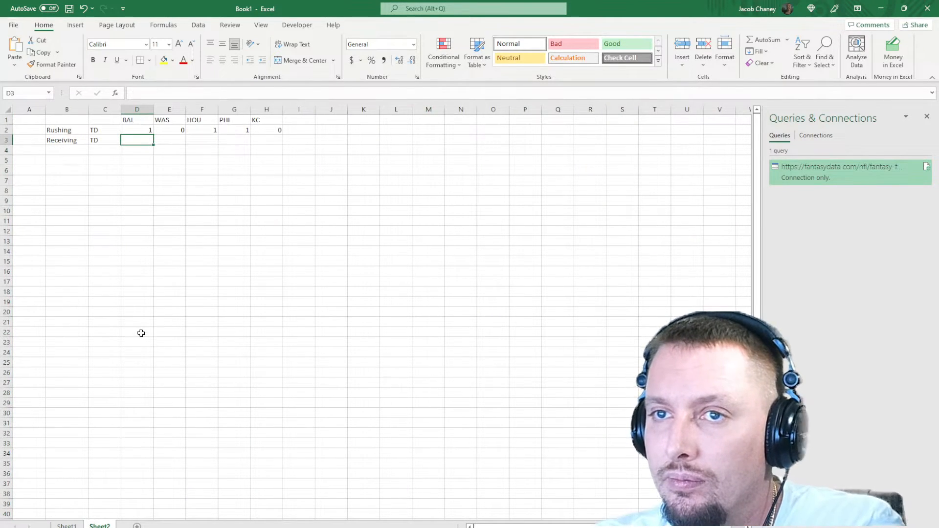
left_click_drag(150, 131, 279, 131)
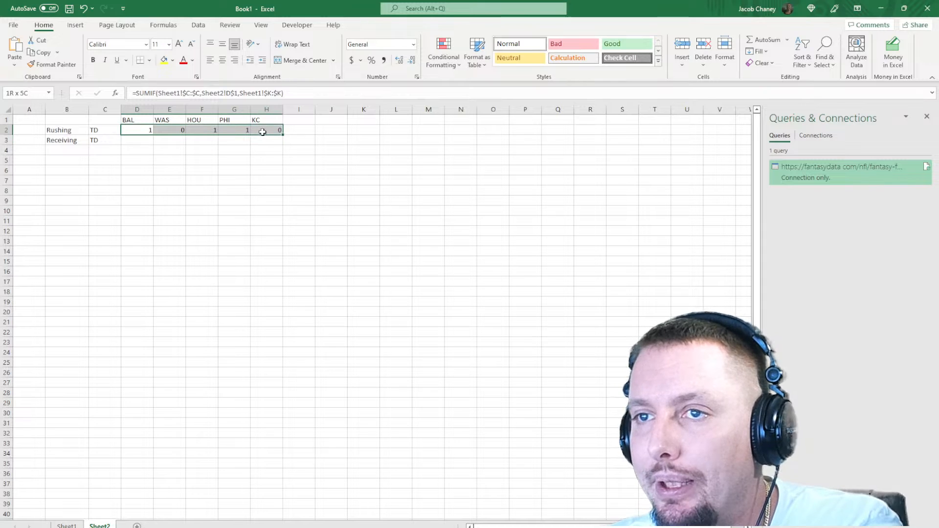
key("ctrl+c")
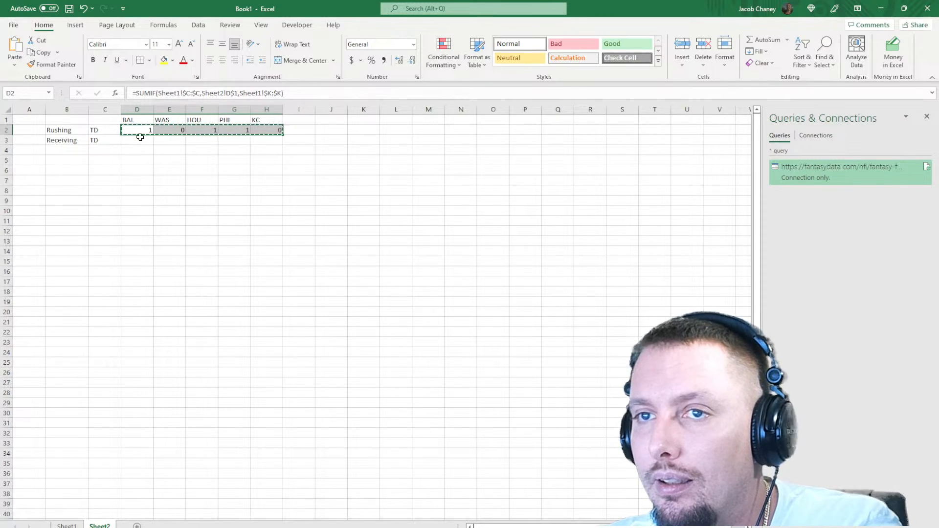
left_click(131, 139)
key("ctrl+v")
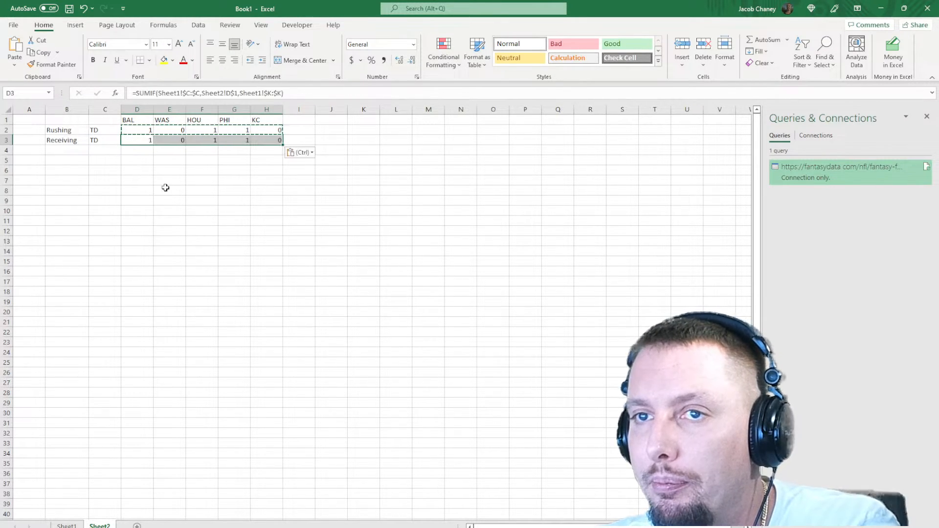
Step: Change the sum range of the SUMIF formulas in D3:H3 to Sheet1!$N:$N for all five teams at once
left_click(270, 92)
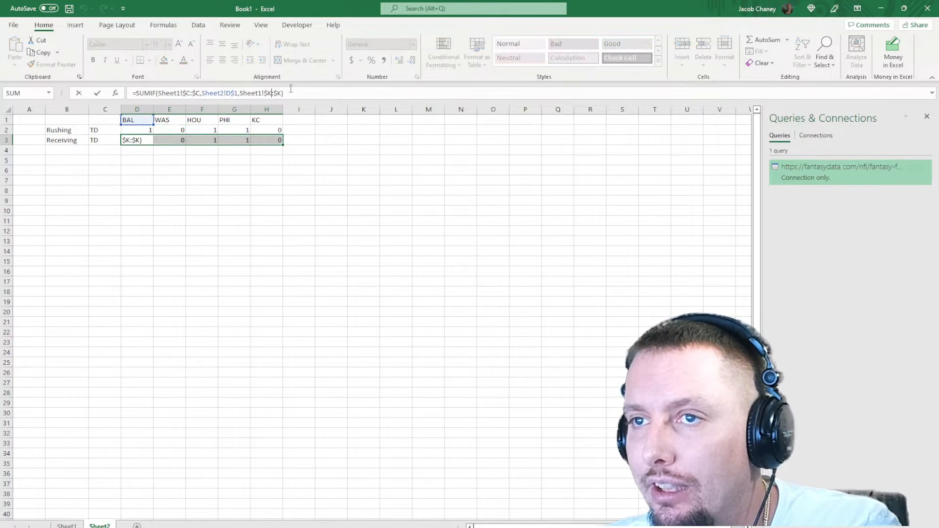
key("BackSpace")
type("N")
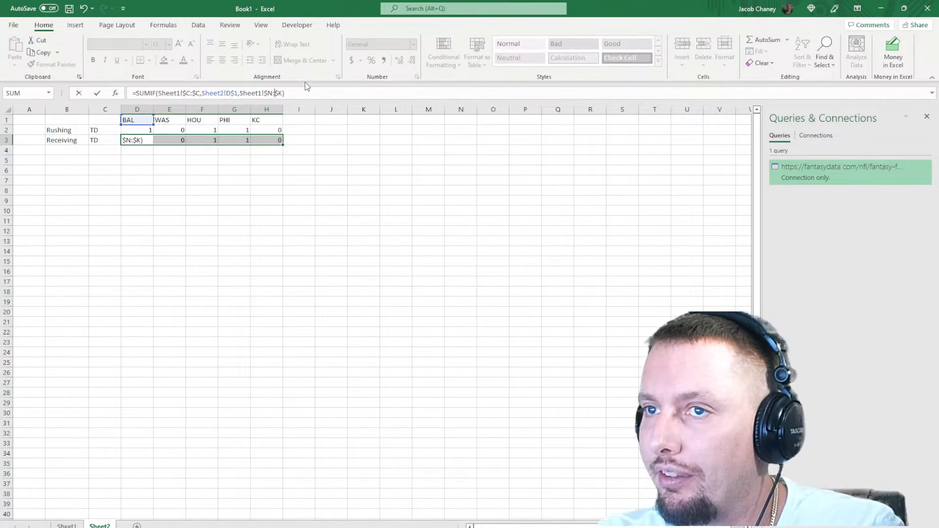
key("BackSpace")
type("N")
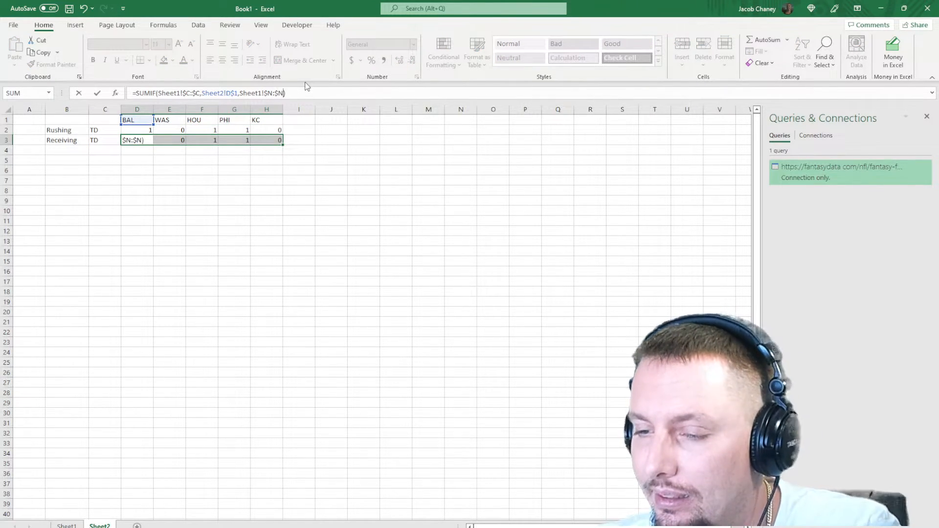
key("ctrl+Return")
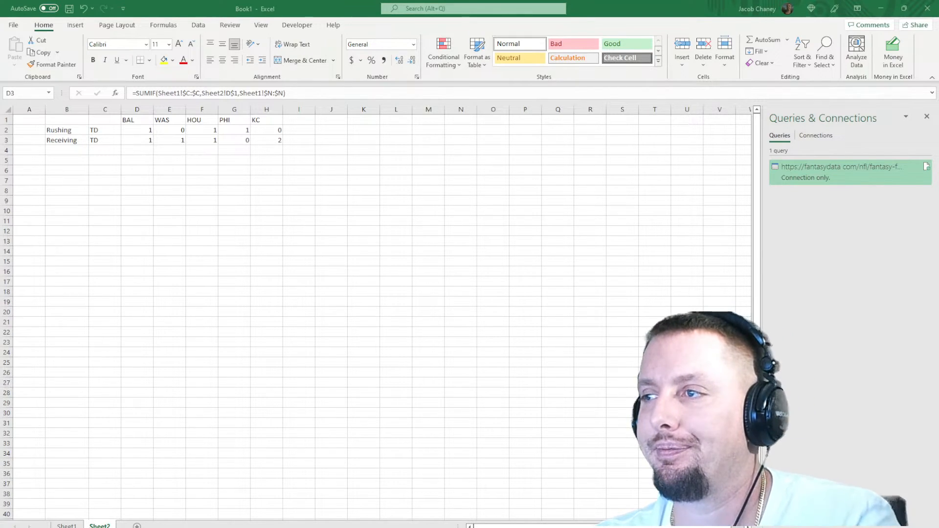
scroll(375, 313, "up", 3)
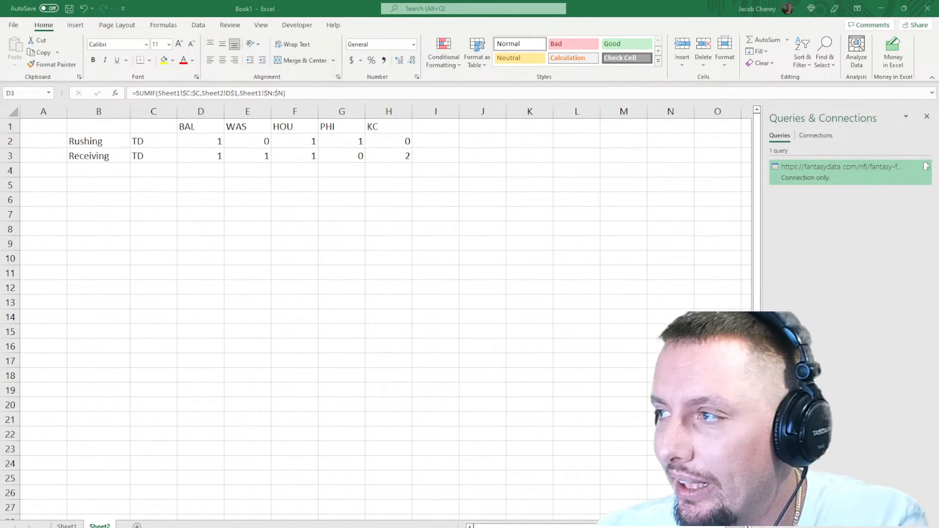